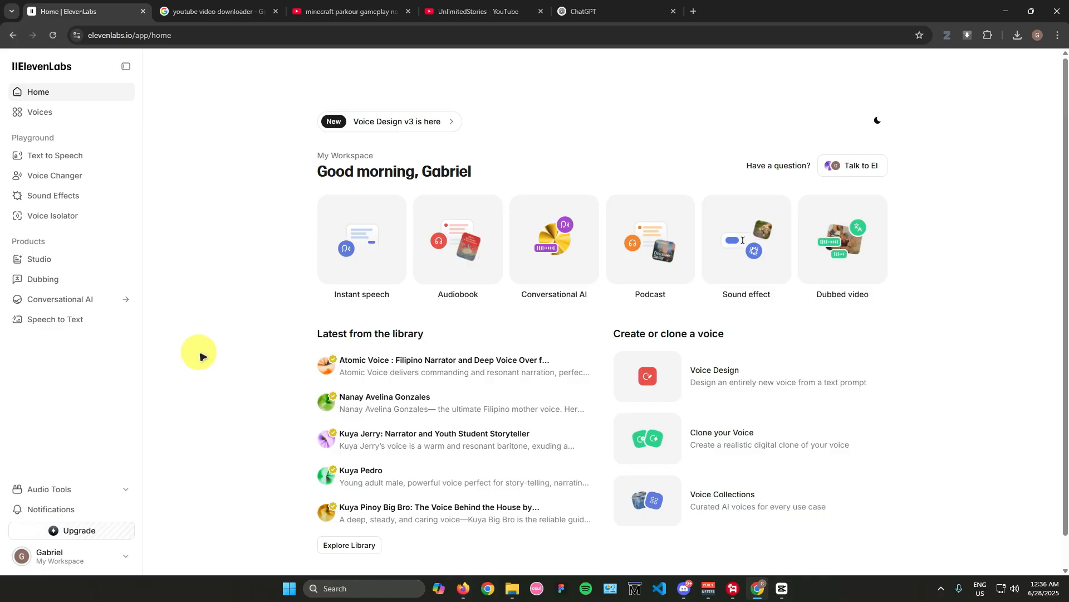
Step: Sort the UnlimitedStories channel's videos by Popular on YouTube and browse the most viewed ones
{"action": "left_click", "coordinate": [483, 12]}
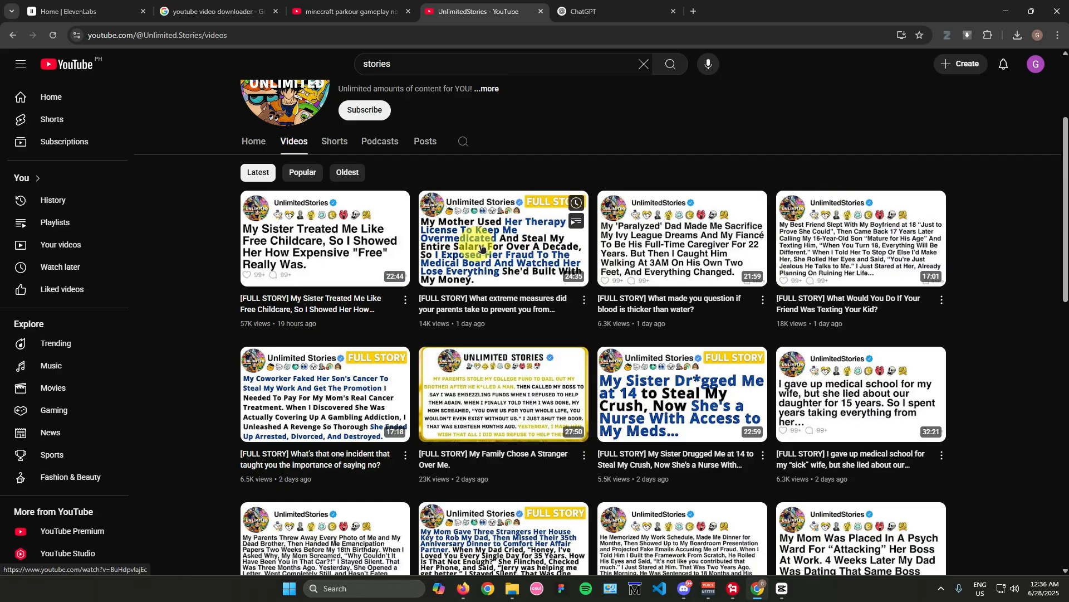
{"action": "left_click", "coordinate": [294, 175]}
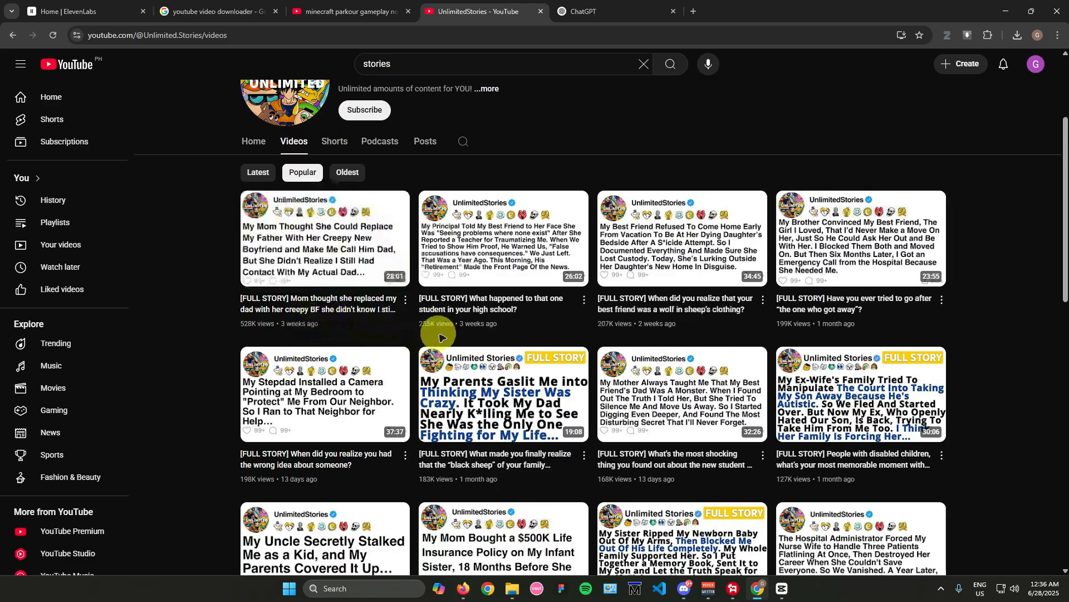
{"action": "scroll", "coordinate": [740, 346], "scroll_direction": "down", "scroll_amount": 10}
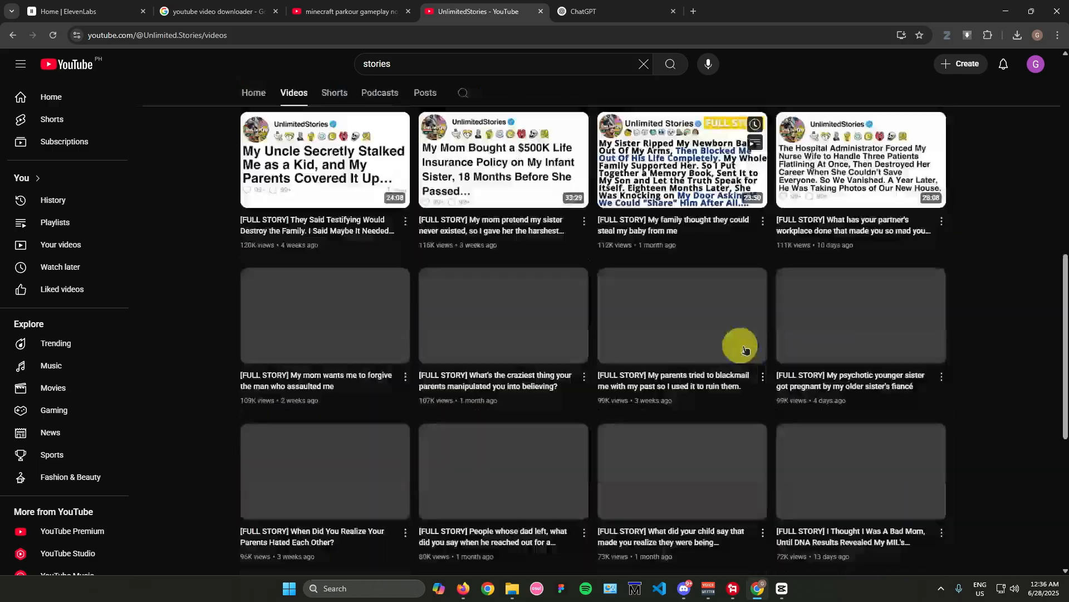
{"action": "scroll", "coordinate": [705, 350], "scroll_direction": "up", "scroll_amount": 15}
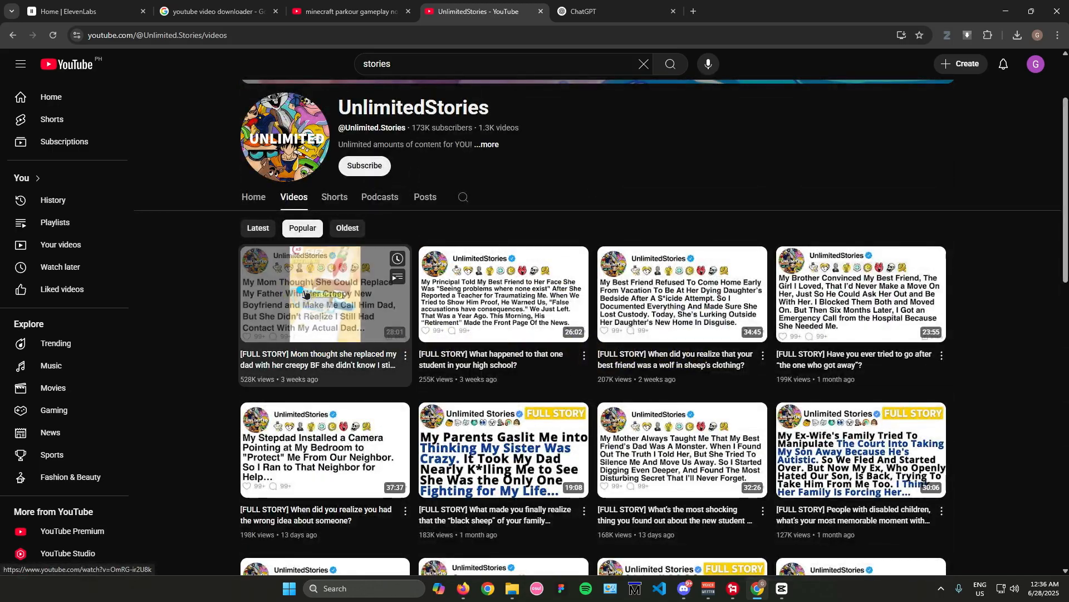
Step: Open the channel's most popular video, about the mom's creepy boyfriend, and examine its gameplay format, description and comments
{"action": "left_click", "coordinate": [305, 291]}
{"action": "left_click", "coordinate": [280, 343]}
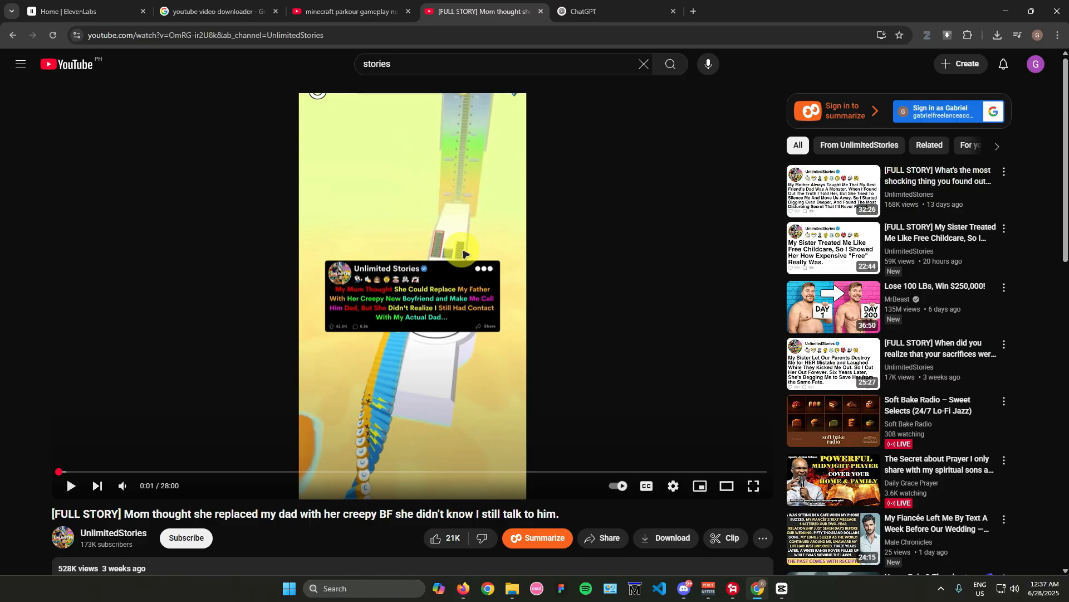
{"action": "scroll", "coordinate": [504, 301], "scroll_direction": "down", "scroll_amount": 4}
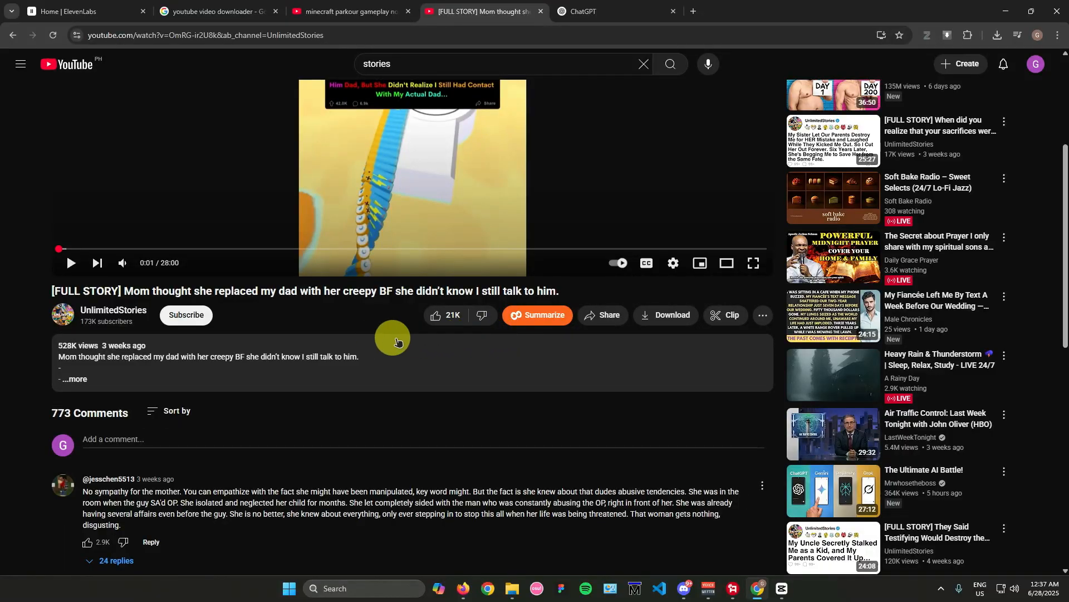
{"action": "scroll", "coordinate": [376, 339], "scroll_direction": "up", "scroll_amount": 4}
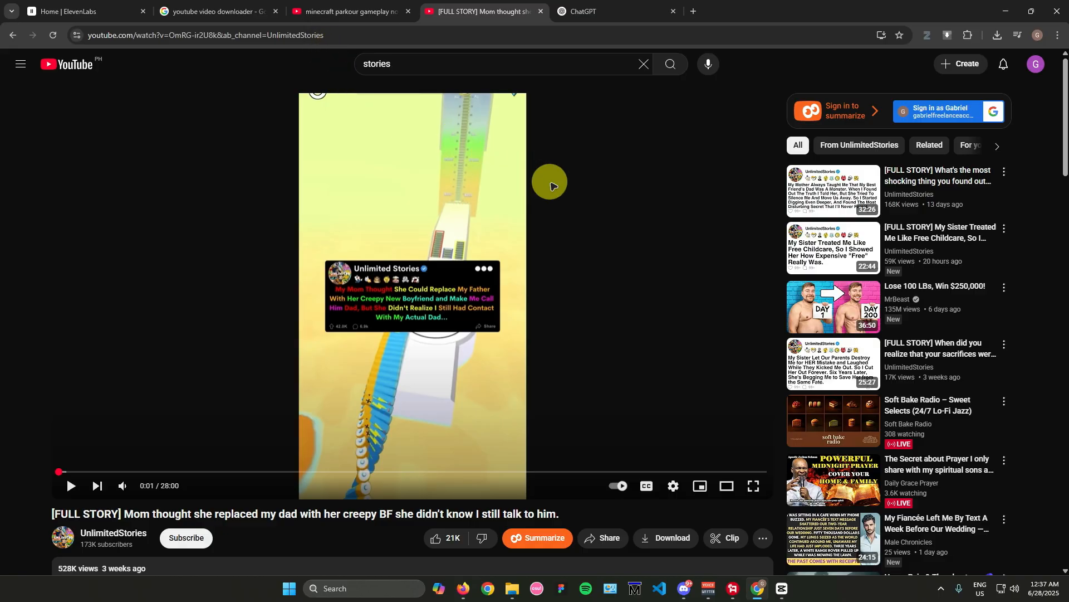
Step: Look through the YouTube results for "minecraft parkour gameplay no copyright" for usable background footage
{"action": "left_click", "coordinate": [98, 11]}
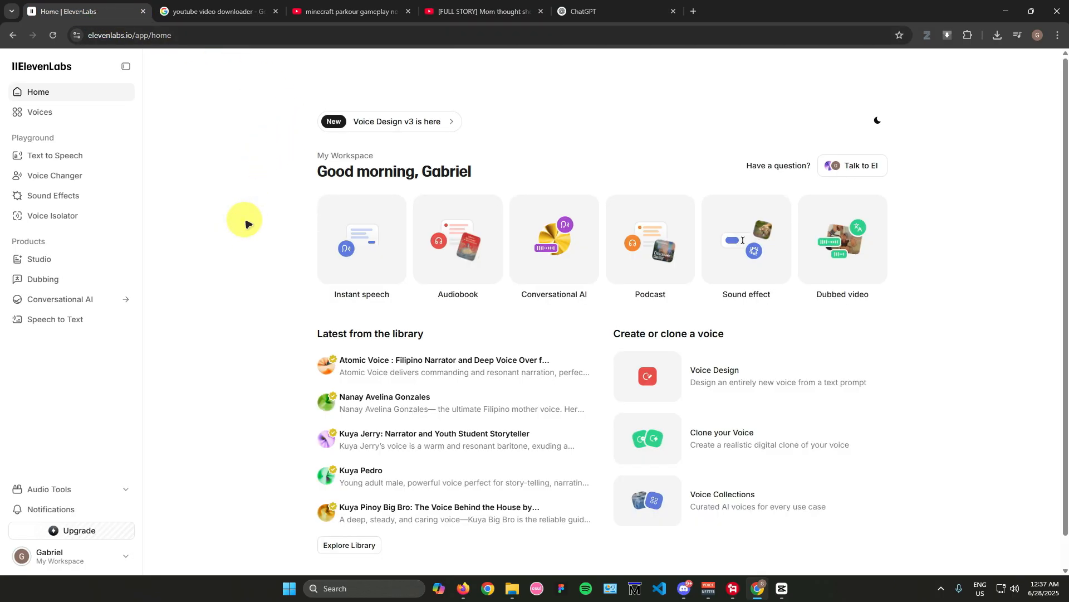
{"action": "left_click", "coordinate": [344, 11]}
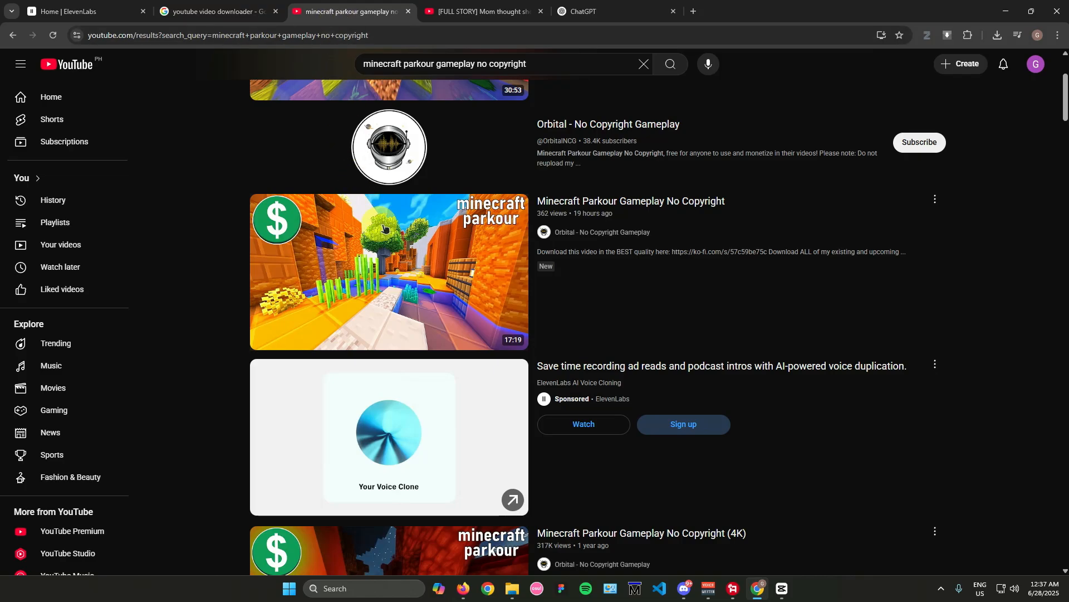
{"action": "mouse_move", "coordinate": [405, 259]}
{"action": "scroll", "coordinate": [405, 259], "scroll_direction": "down", "scroll_amount": 5}
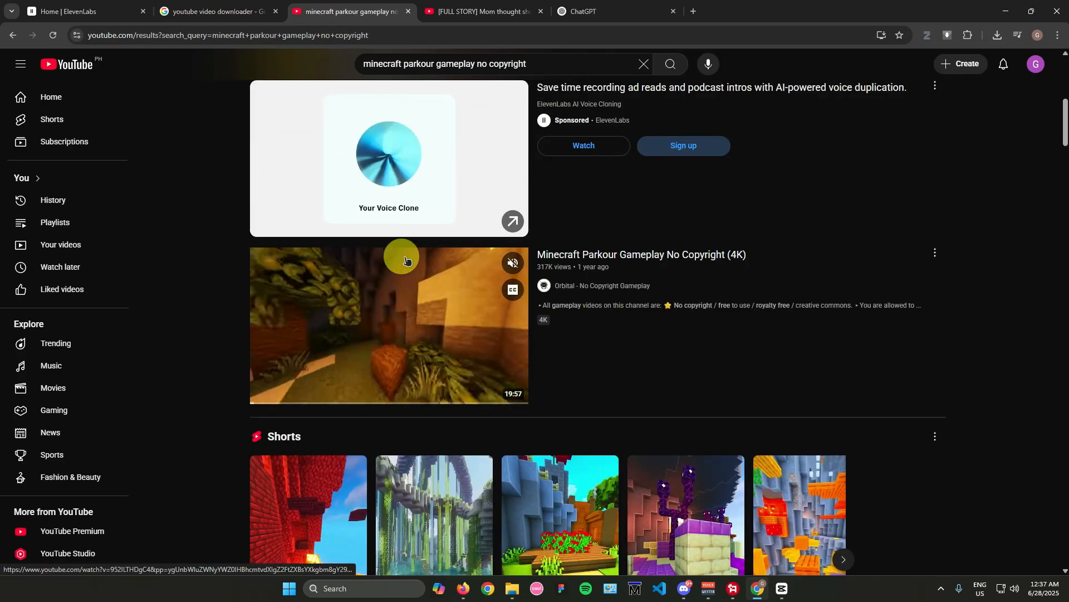
{"action": "scroll", "coordinate": [407, 261], "scroll_direction": "down", "scroll_amount": 5}
{"action": "scroll", "coordinate": [406, 260], "scroll_direction": "down", "scroll_amount": 5}
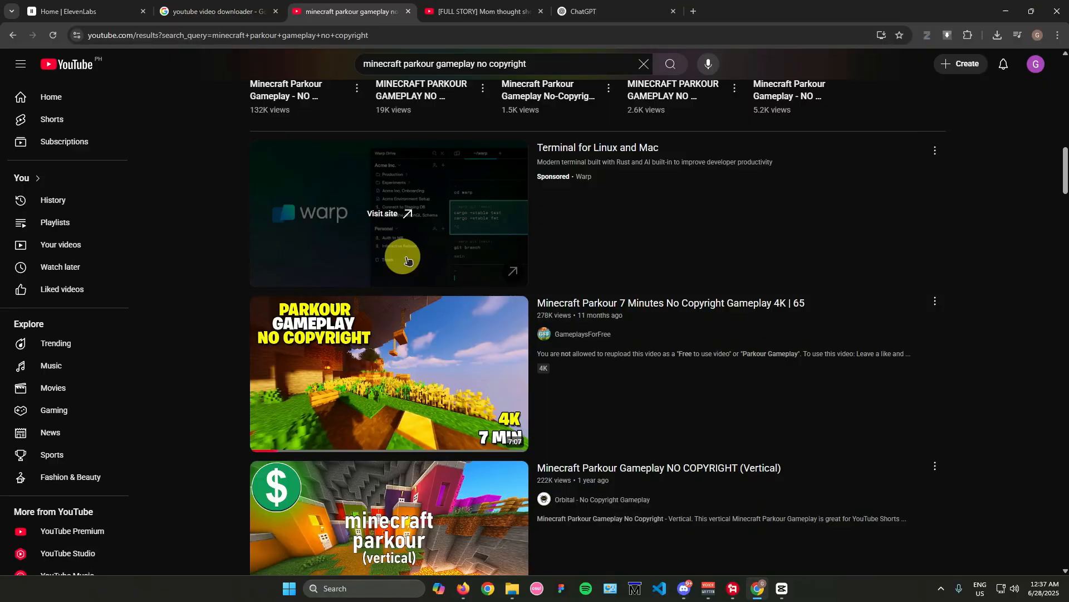
{"action": "scroll", "coordinate": [608, 248], "scroll_direction": "down", "scroll_amount": 4}
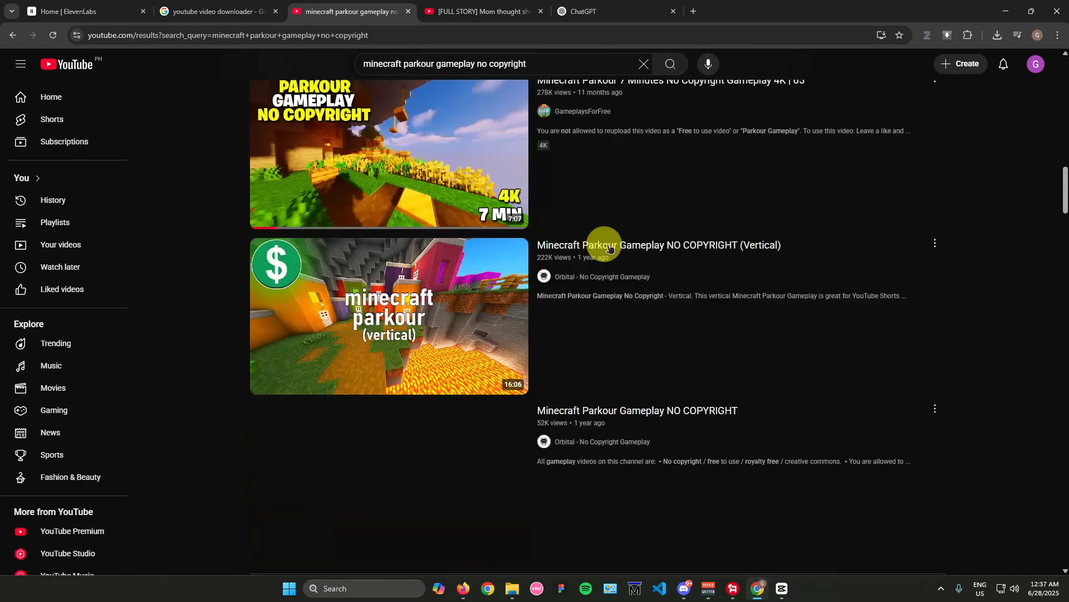
{"action": "scroll", "coordinate": [606, 245], "scroll_direction": "down", "scroll_amount": 2}
{"action": "scroll", "coordinate": [601, 248], "scroll_direction": "down", "scroll_amount": 4}
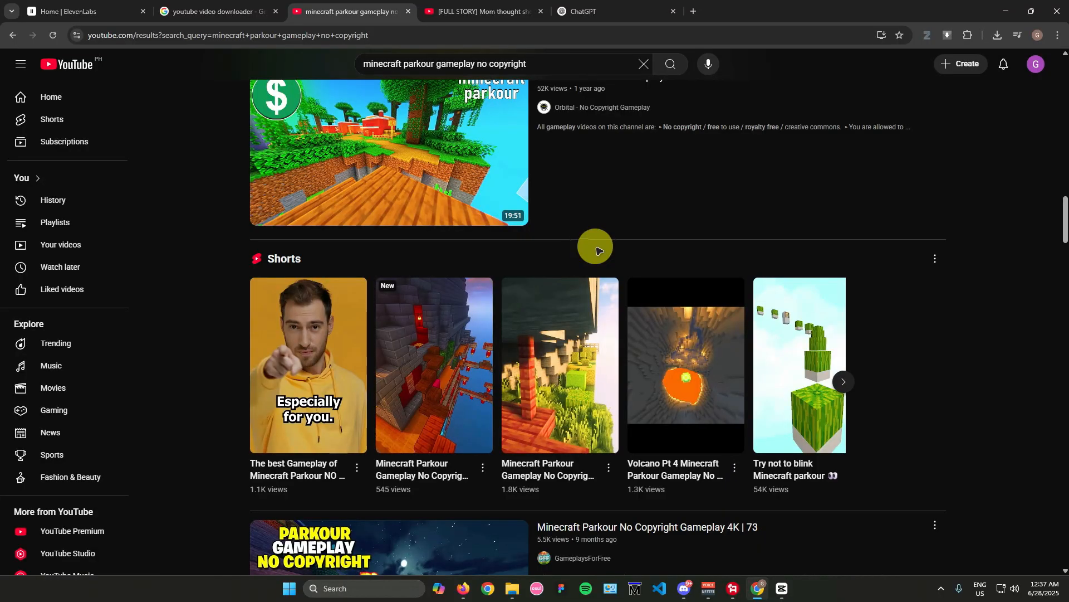
{"action": "scroll", "coordinate": [597, 249], "scroll_direction": "up", "scroll_amount": 10}
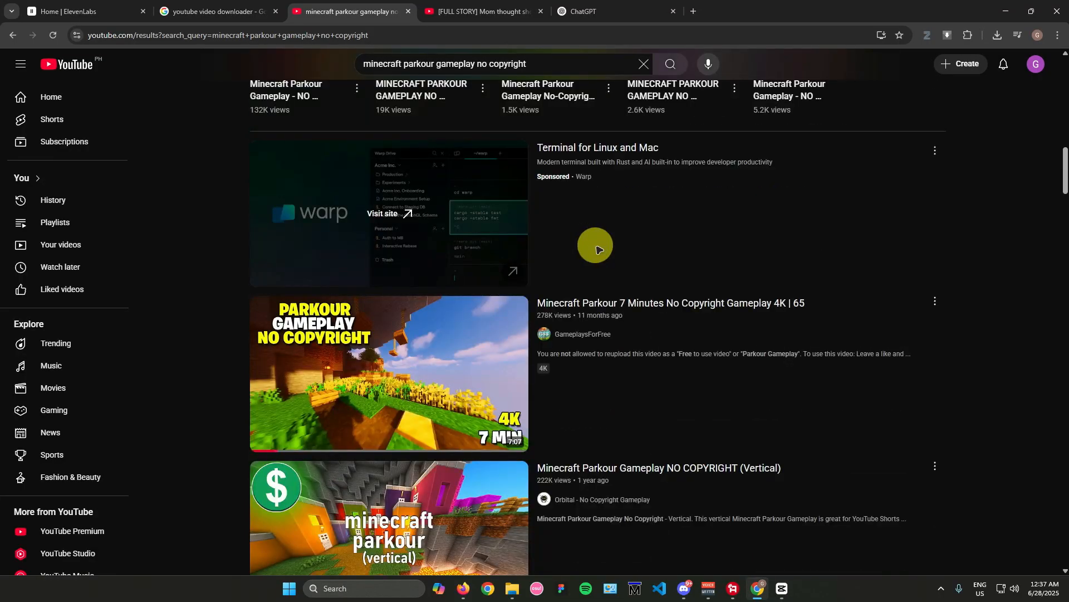
{"action": "scroll", "coordinate": [596, 248], "scroll_direction": "up", "scroll_amount": 6}
{"action": "scroll", "coordinate": [597, 248], "scroll_direction": "up", "scroll_amount": 6}
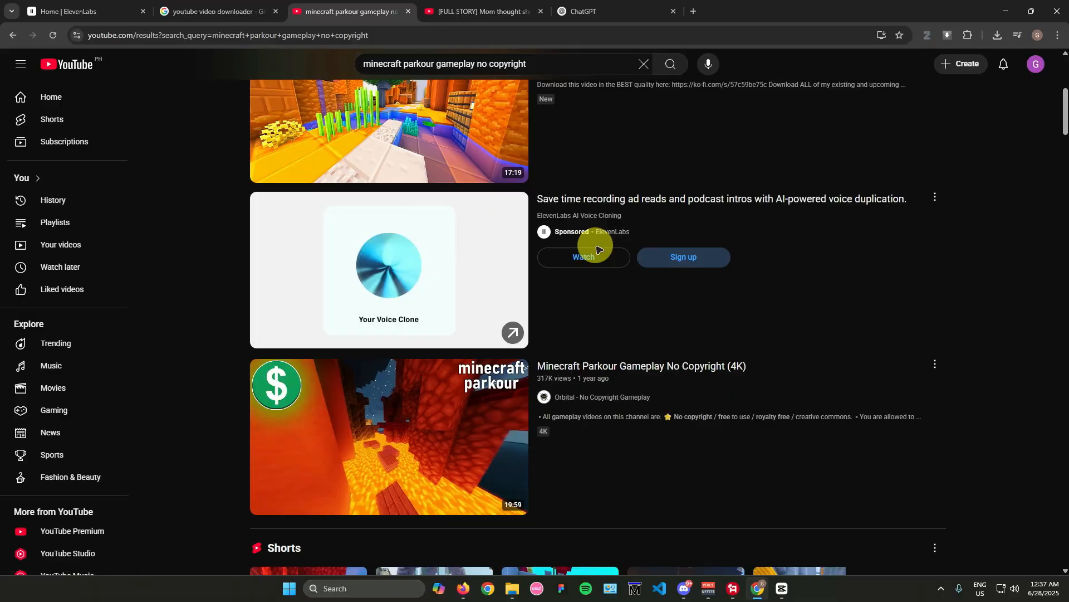
{"action": "scroll", "coordinate": [597, 248], "scroll_direction": "up", "scroll_amount": 6}
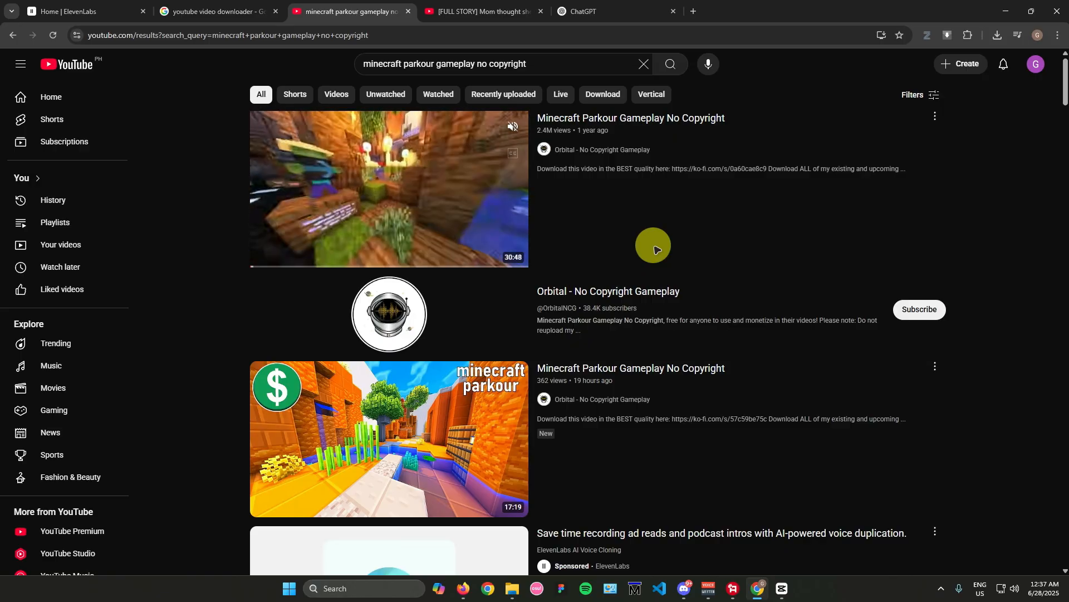
Step: Search the web for "reddit" in a new browser tab, open the Reddit site and browse its popular posts
{"action": "left_click", "coordinate": [591, 13]}
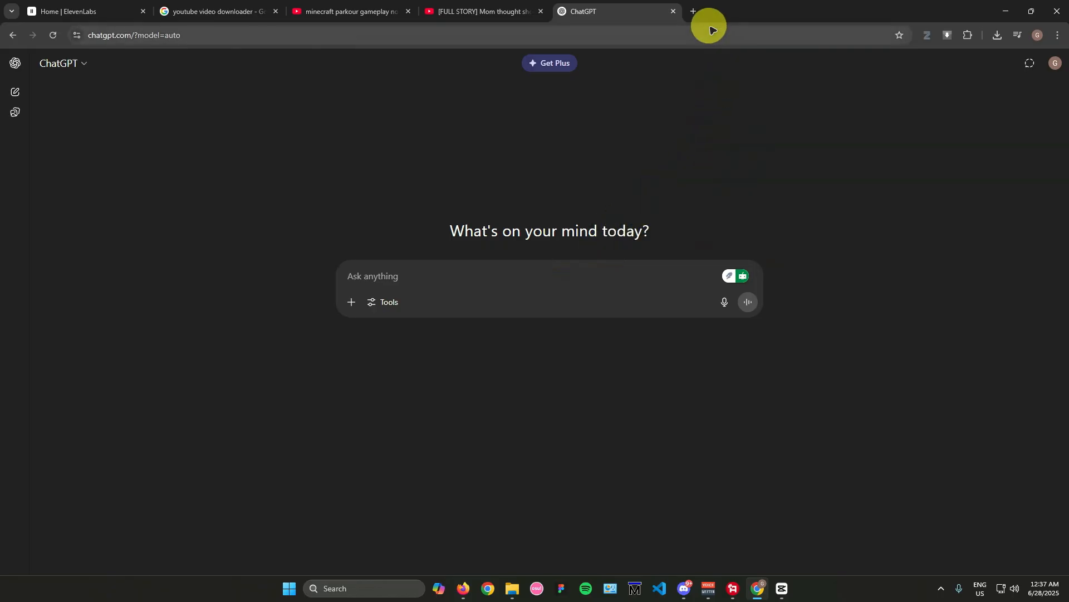
{"action": "left_click", "coordinate": [693, 12]}
{"action": "type", "text": "reddit"}
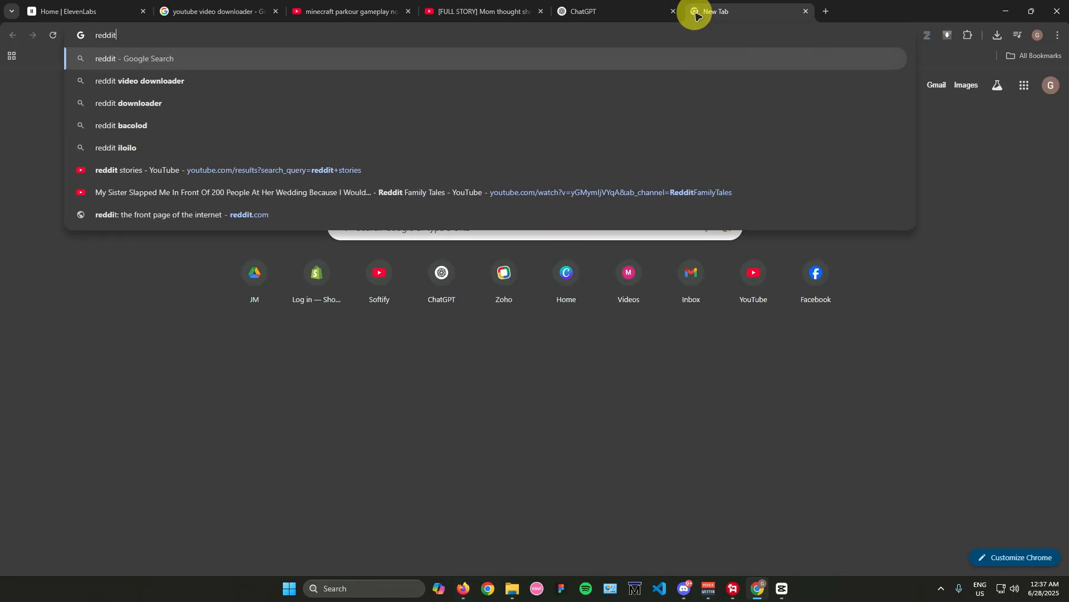
{"action": "key", "text": "Return"}
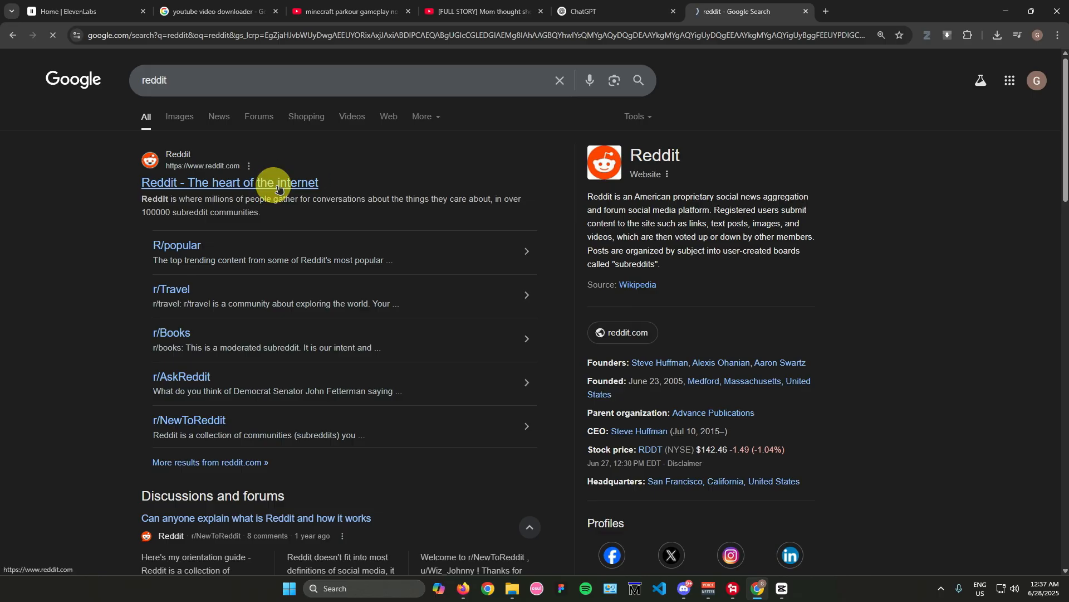
{"action": "left_click", "coordinate": [310, 184]}
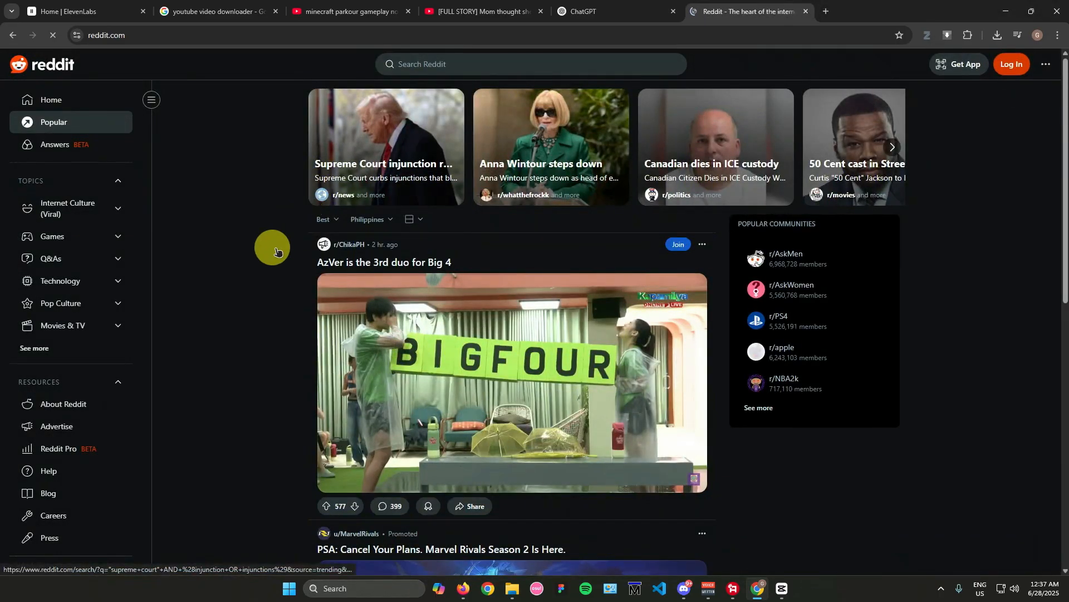
{"action": "scroll", "coordinate": [269, 246], "scroll_direction": "down", "scroll_amount": 10}
{"action": "scroll", "coordinate": [273, 257], "scroll_direction": "down", "scroll_amount": 15}
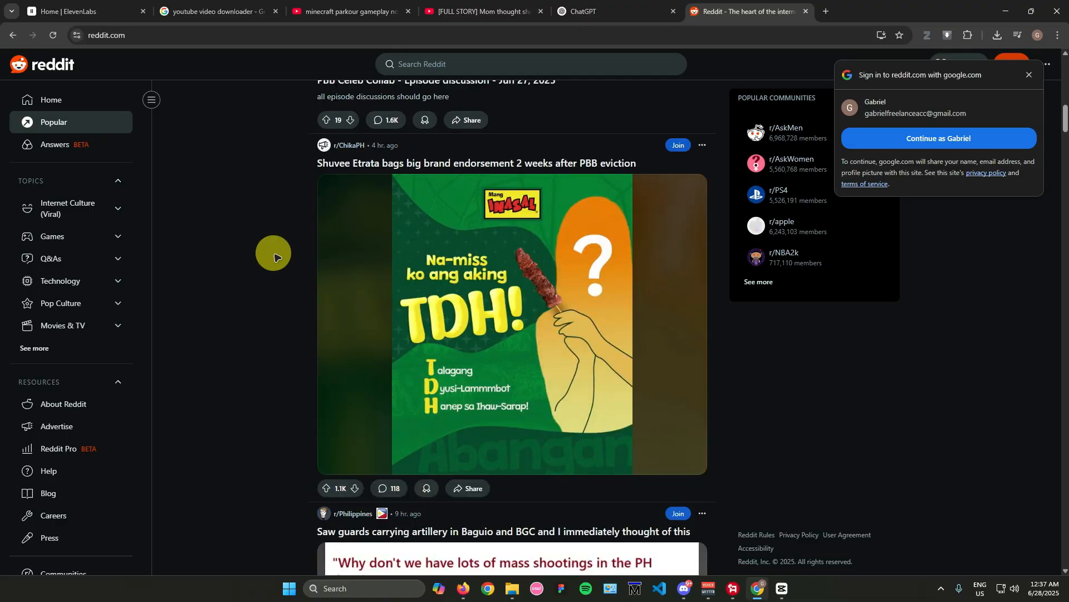
Step: View the ChatGPT and ElevenLabs pages and CapCut's start window, then minimize CapCut
{"action": "left_click", "coordinate": [615, 10]}
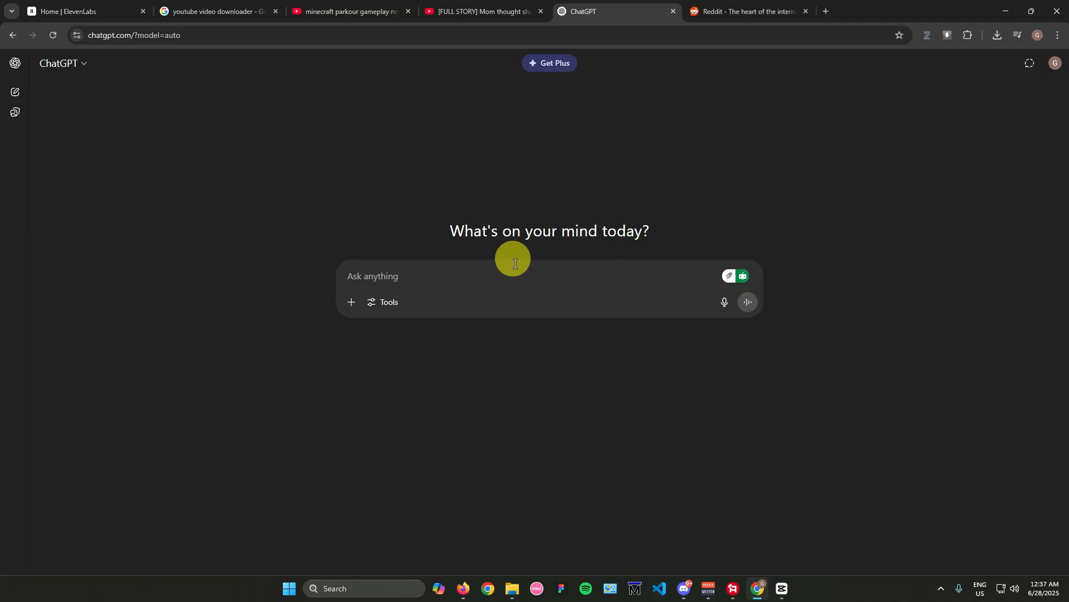
{"action": "left_click", "coordinate": [96, 11]}
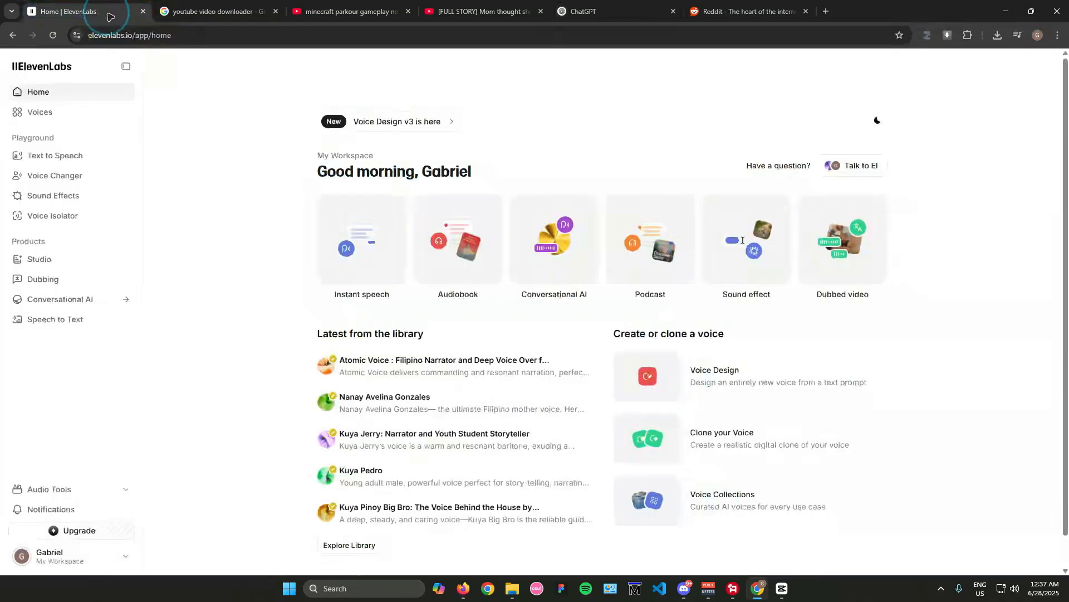
{"action": "left_click", "coordinate": [783, 592]}
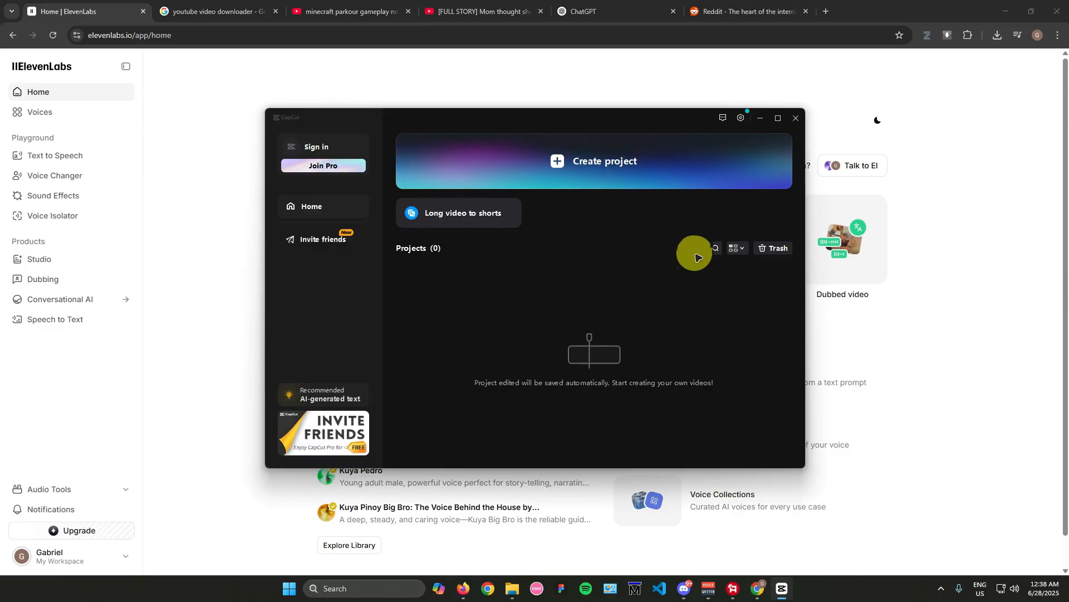
{"action": "left_click", "coordinate": [760, 118]}
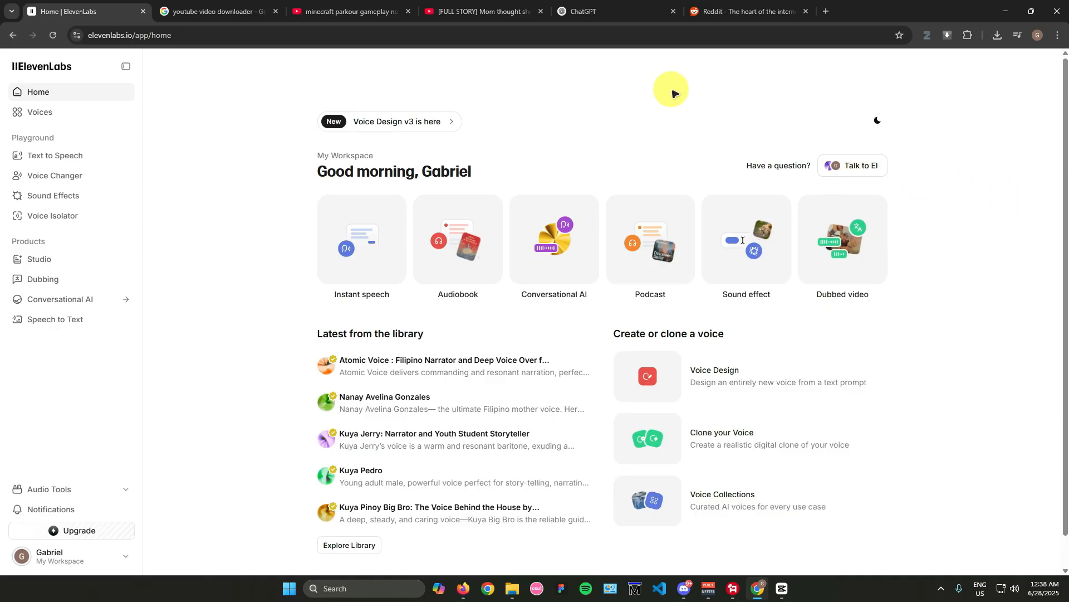
Step: Send ChatGPT the prompt "make me a scary story that sounds real"
{"action": "left_click", "coordinate": [588, 11]}
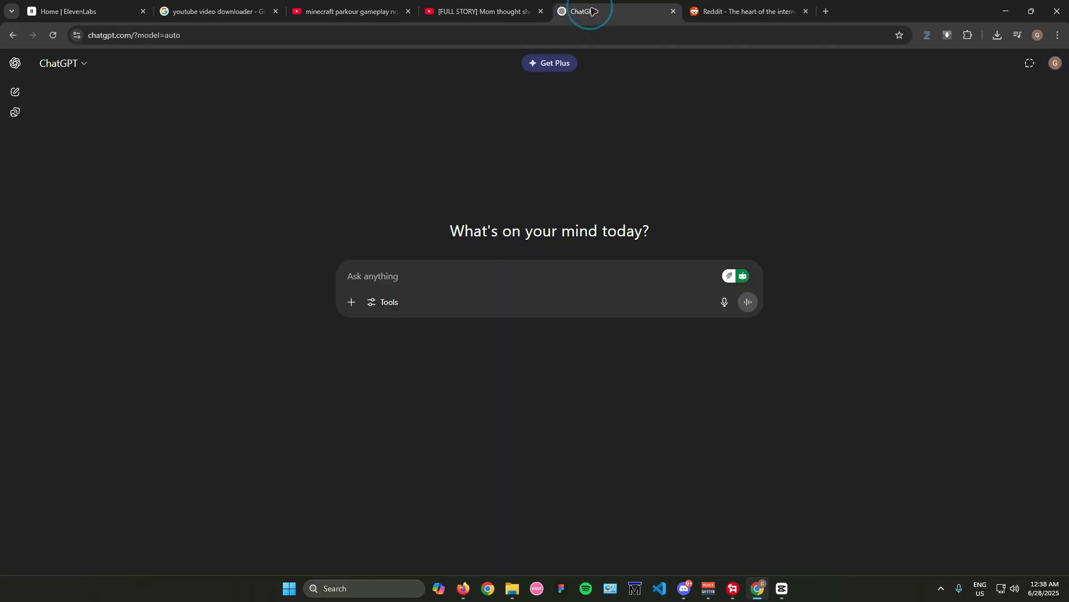
{"action": "left_click", "coordinate": [546, 279]}
{"action": "type", "text": "make "}
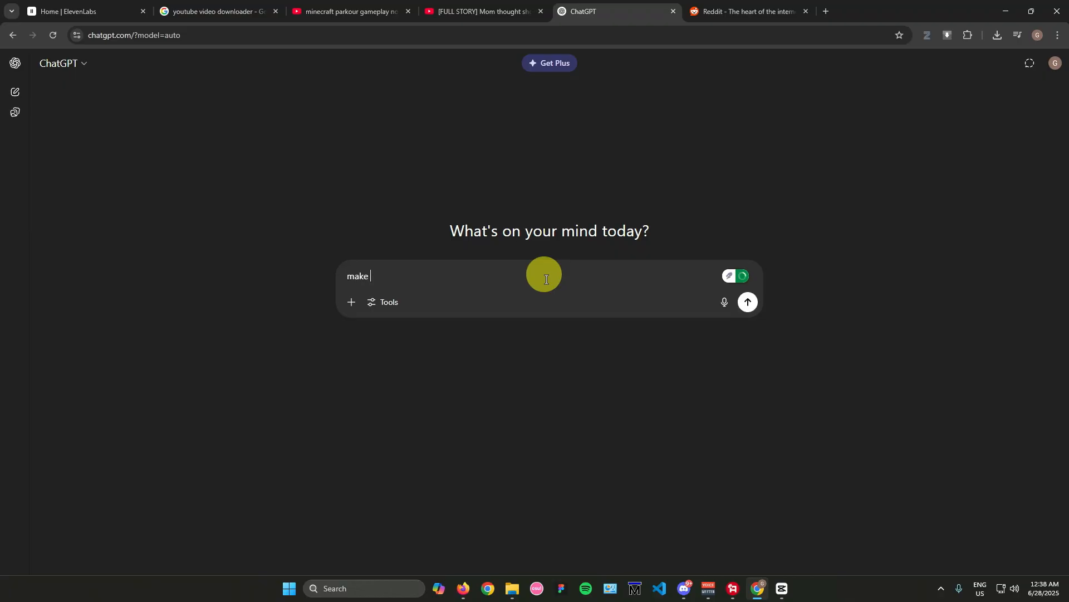
{"action": "type", "text": "me a scary story that "}
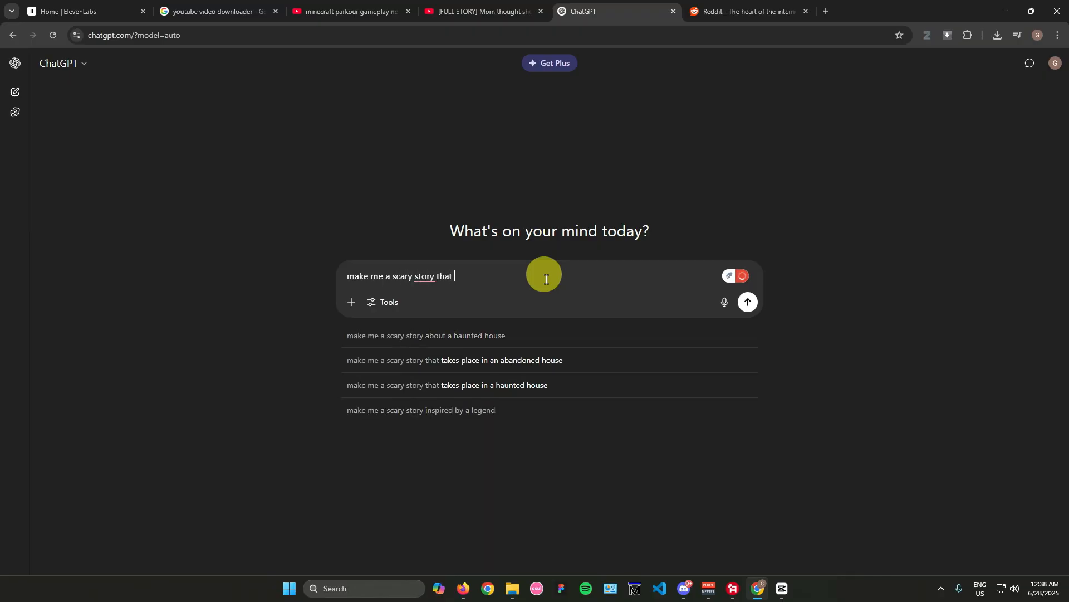
{"action": "type", "text": "sounds real"}
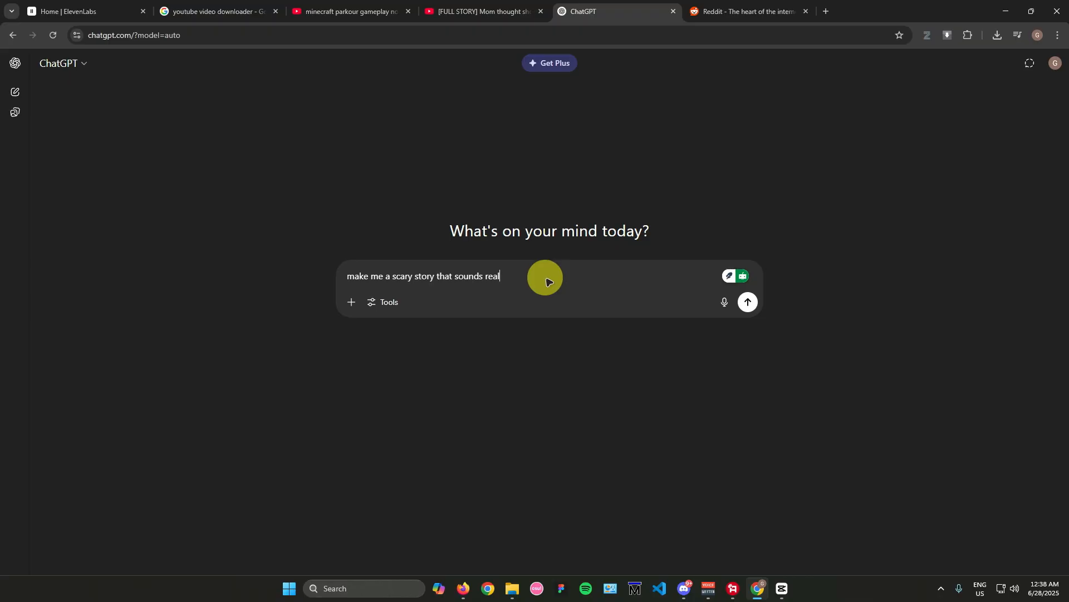
{"action": "key", "text": "Return"}
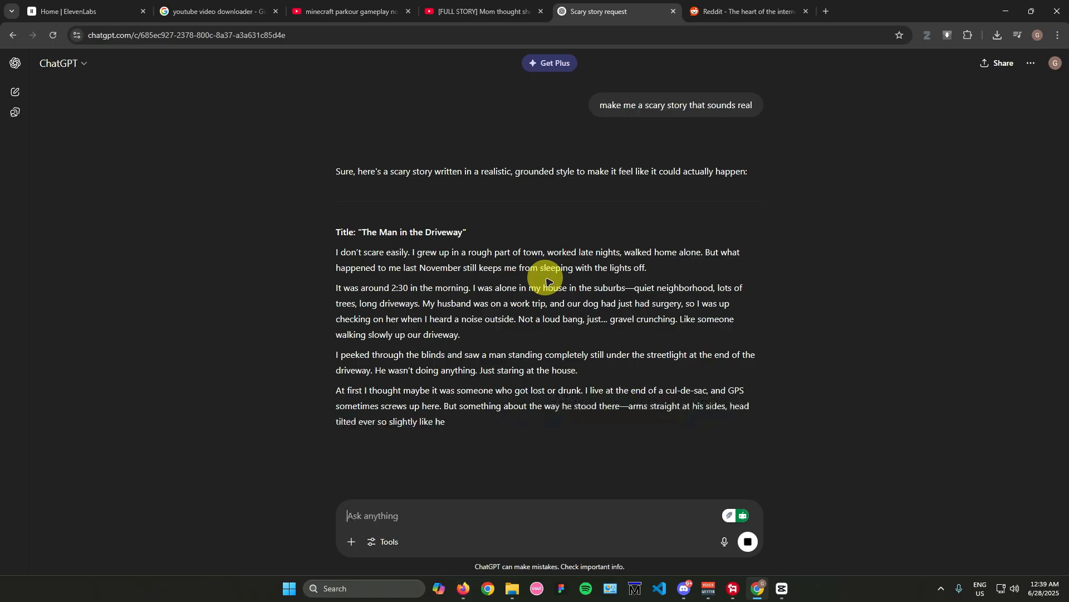
Step: Copy the generated story from its title through "I moved out two weeks later." and switch to ElevenLabs
{"action": "scroll", "coordinate": [461, 246], "scroll_direction": "down", "scroll_amount": 3}
{"action": "scroll", "coordinate": [461, 246], "scroll_direction": "down", "scroll_amount": 5}
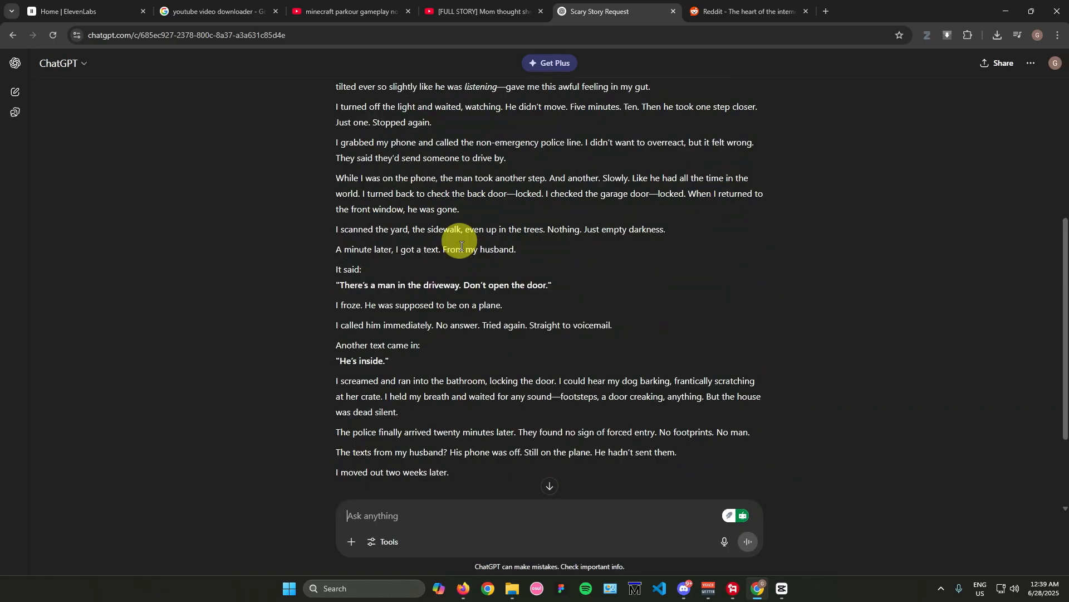
{"action": "scroll", "coordinate": [462, 246], "scroll_direction": "up", "scroll_amount": 8}
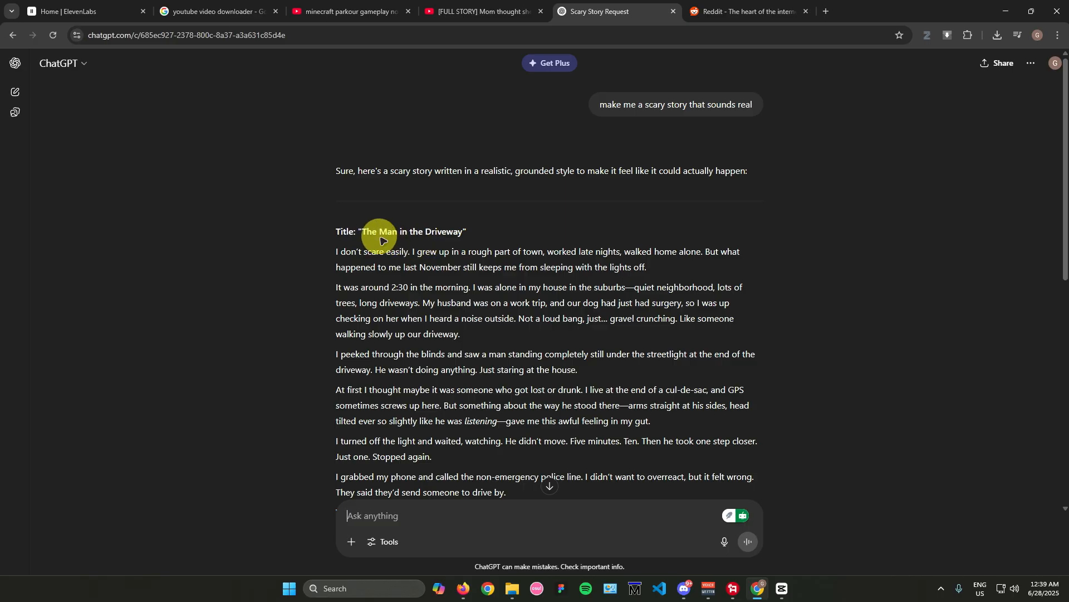
{"action": "left_click_drag", "start_coordinate": [346, 232], "coordinate": [508, 334]}
{"action": "scroll", "coordinate": [529, 320], "scroll_direction": "down", "scroll_amount": 1}
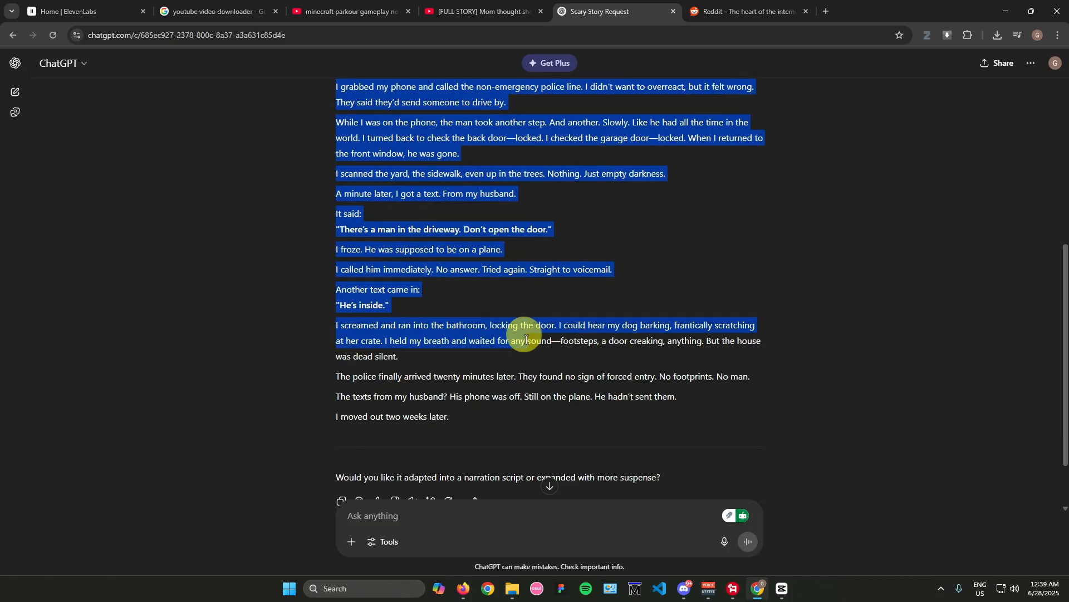
{"action": "right_click", "coordinate": [409, 246]}
{"action": "left_click", "coordinate": [423, 262]}
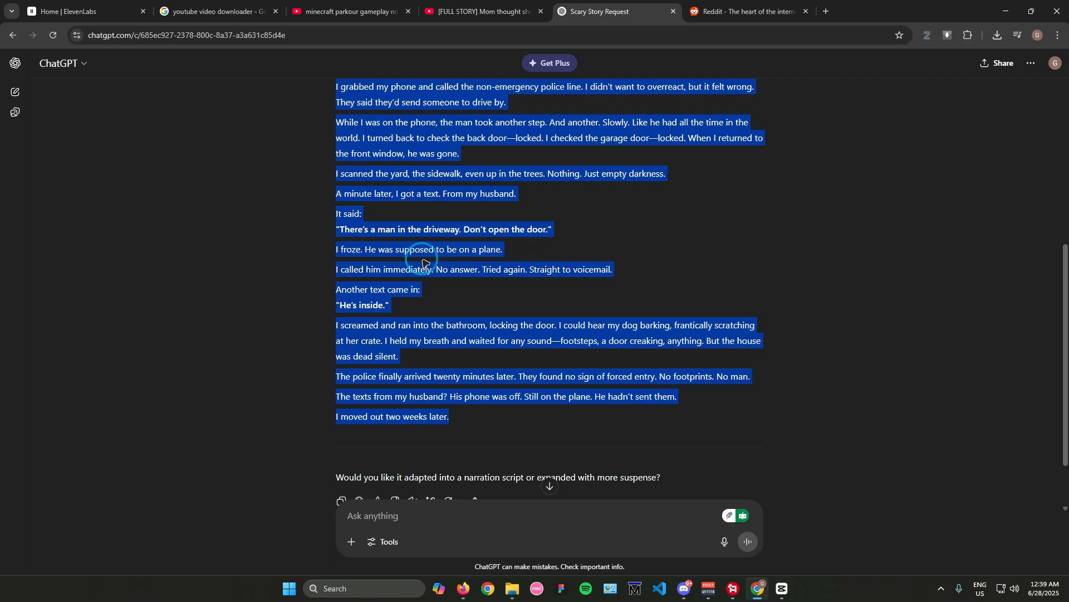
{"action": "left_click", "coordinate": [82, 13]}
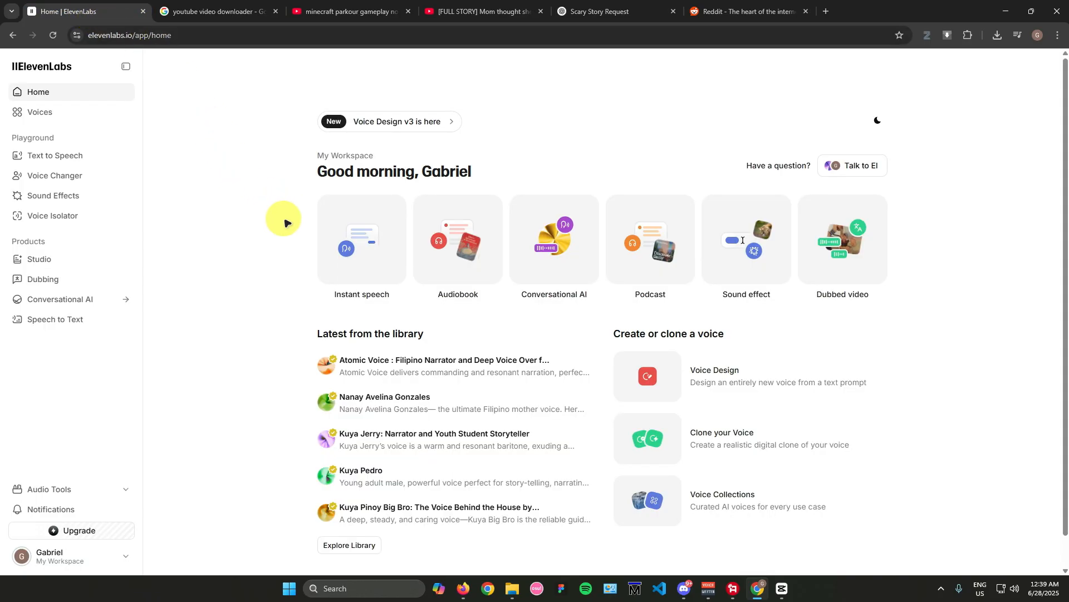
Step: Open ElevenLabs Text to Speech and replace the sample text with the copied story "The Man in the Driveway"
{"action": "left_click", "coordinate": [49, 155]}
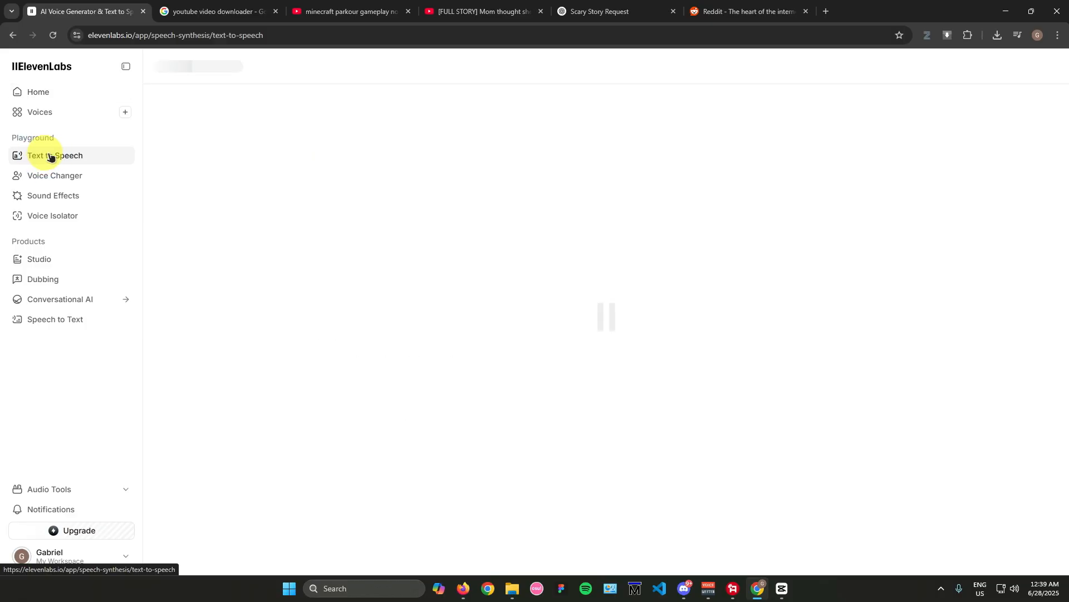
{"action": "left_click", "coordinate": [512, 146]}
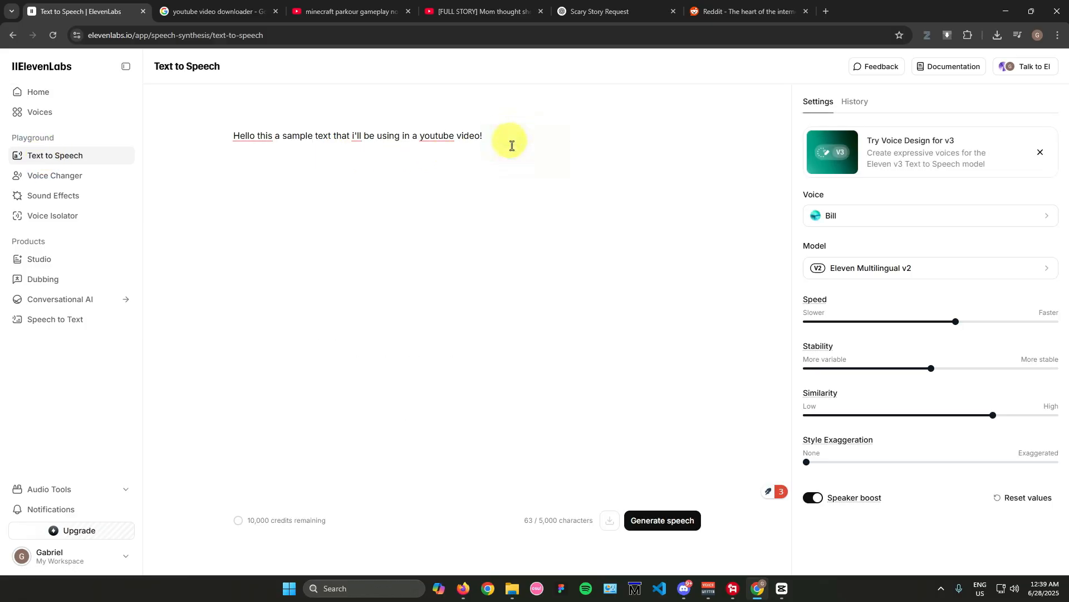
{"action": "key", "text": "ctrl+a"}
{"action": "key", "text": "ctrl+v"}
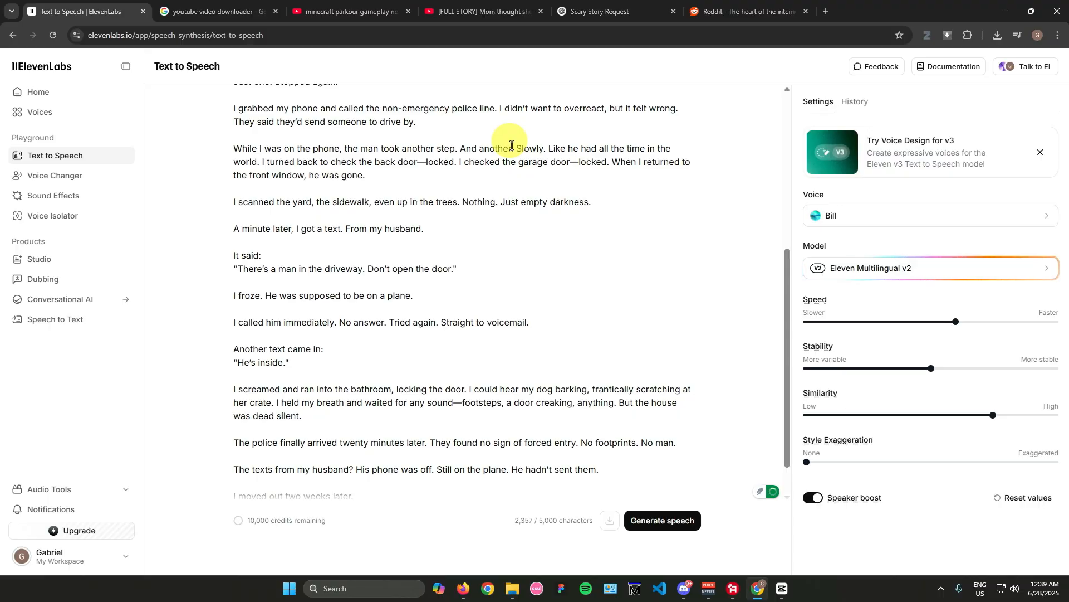
{"action": "scroll", "coordinate": [491, 230], "scroll_direction": "up", "scroll_amount": 6}
{"action": "scroll", "coordinate": [488, 235], "scroll_direction": "down", "scroll_amount": 7}
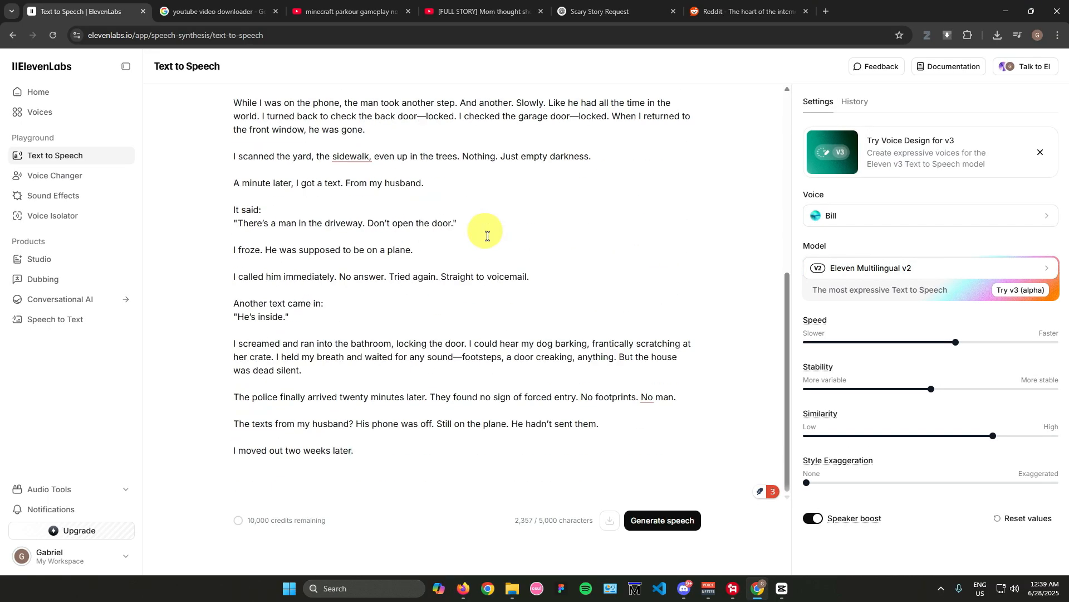
{"action": "scroll", "coordinate": [487, 235], "scroll_direction": "up", "scroll_amount": 6}
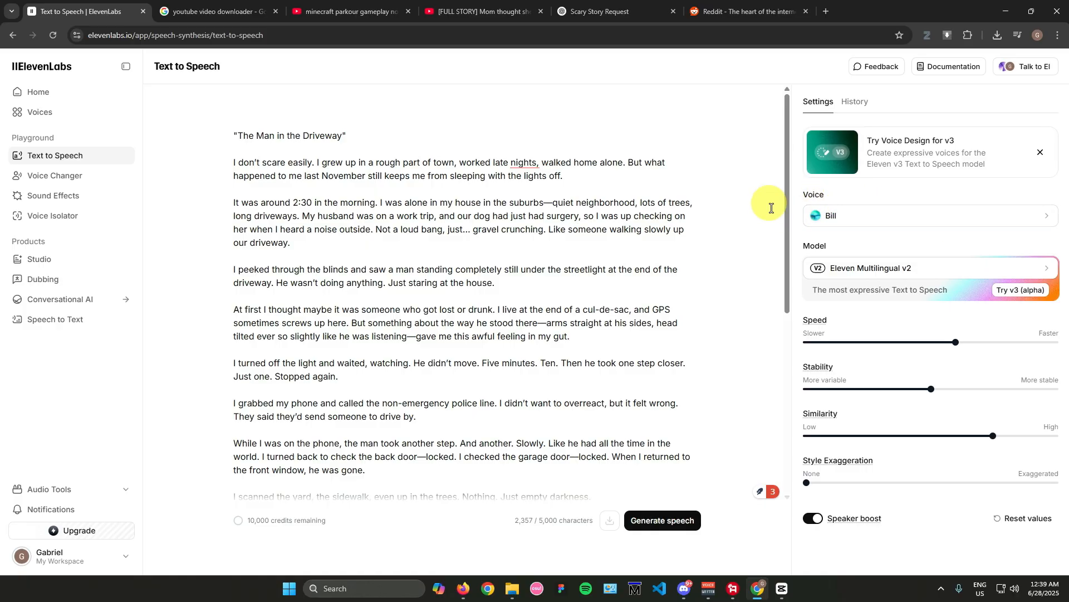
Step: Open the voice selection for the speech and listen to the previews of the Bill and Brian voices
{"action": "left_click", "coordinate": [874, 217]}
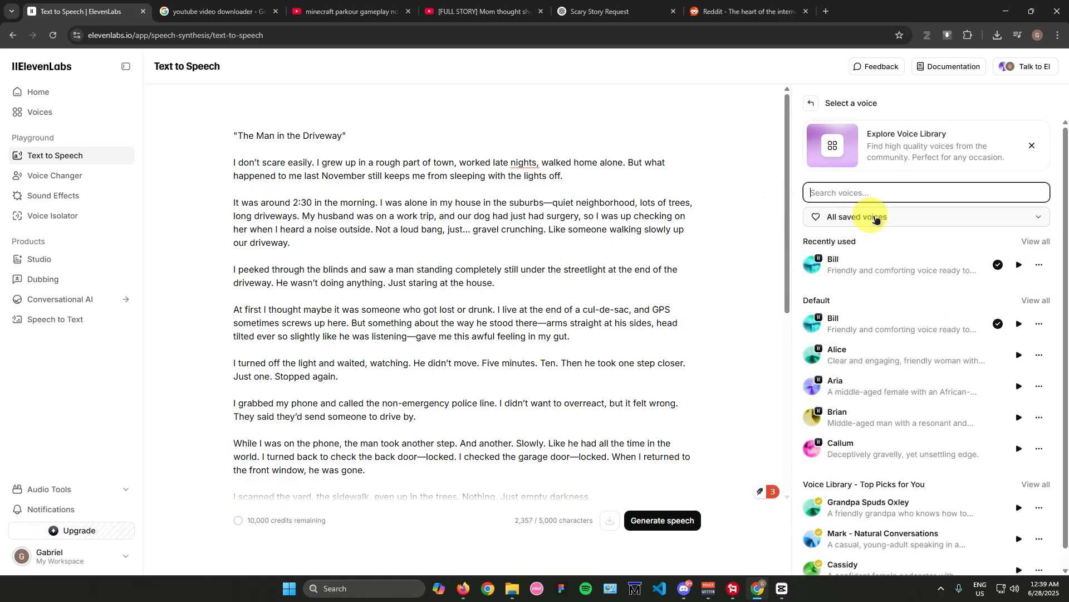
{"action": "left_click", "coordinate": [1019, 323]}
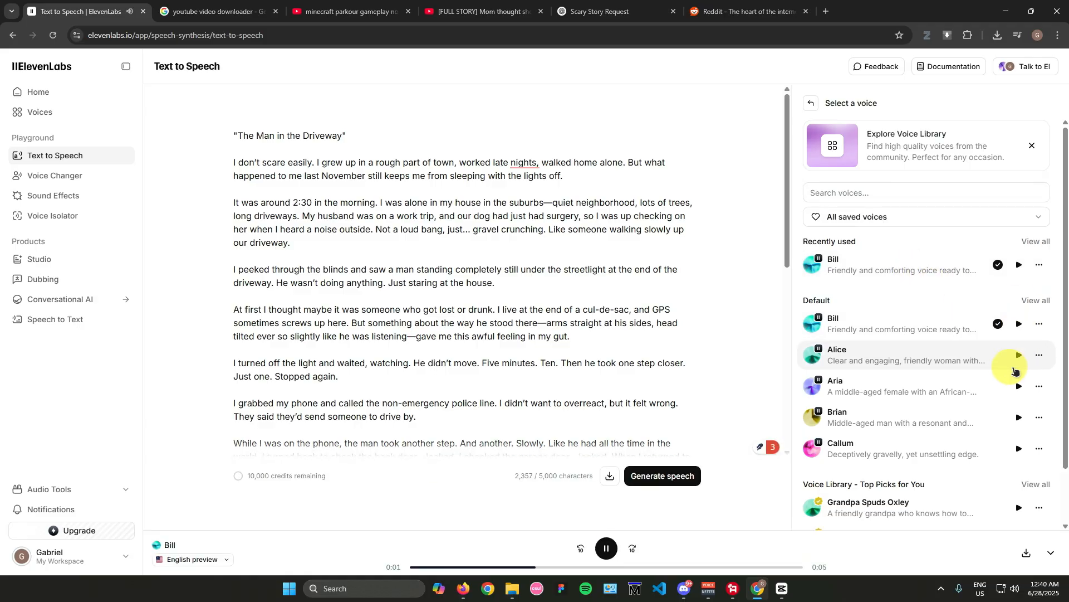
{"action": "scroll", "coordinate": [974, 307], "scroll_direction": "down", "scroll_amount": 1}
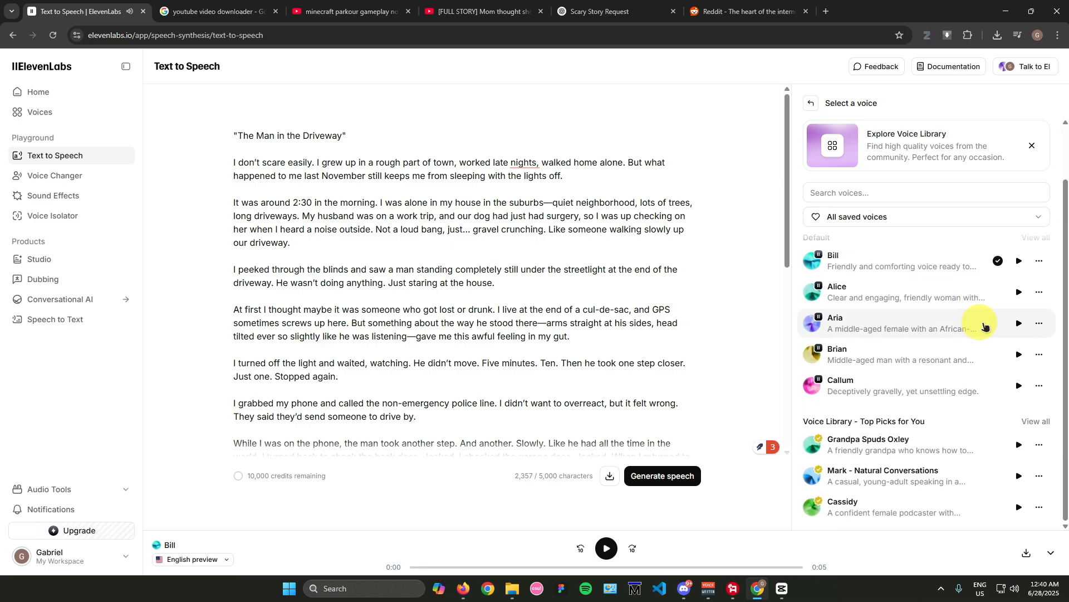
{"action": "scroll", "coordinate": [983, 326], "scroll_direction": "up", "scroll_amount": 1}
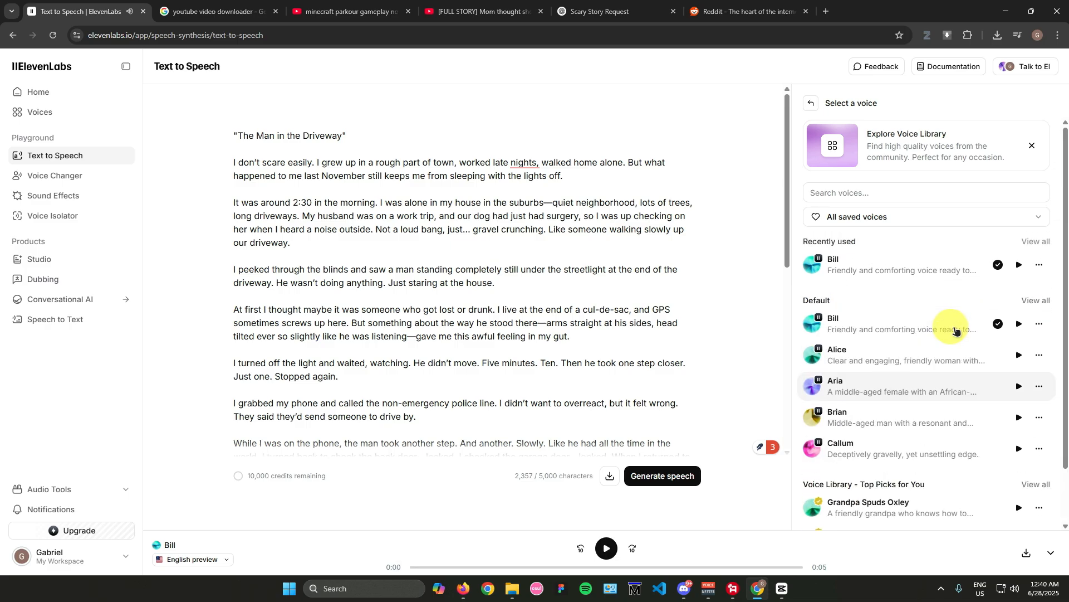
{"action": "left_click", "coordinate": [1019, 419]}
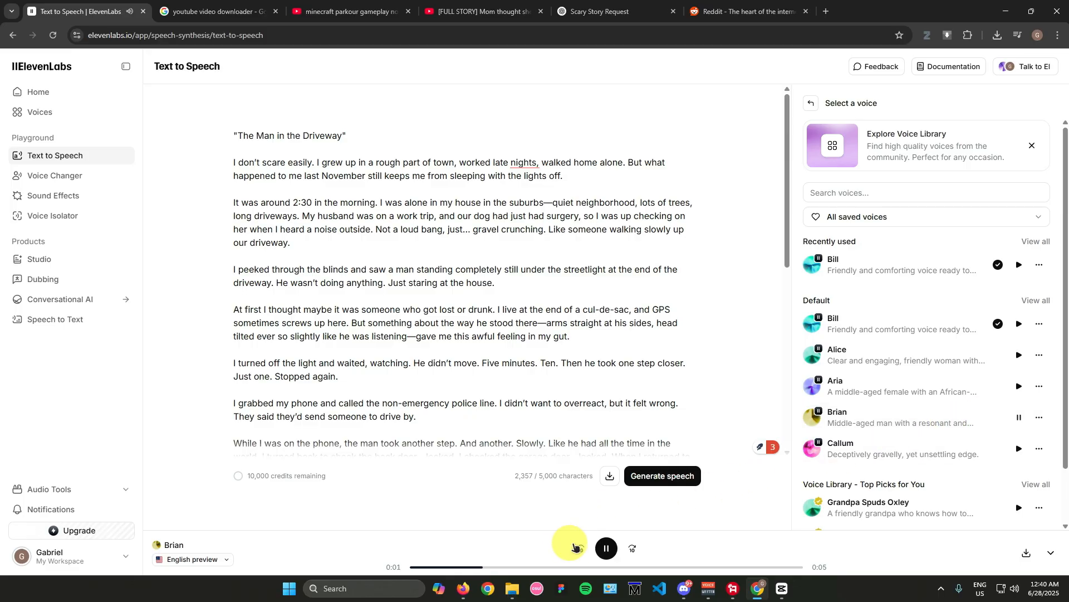
{"action": "left_click", "coordinate": [607, 547]}
{"action": "scroll", "coordinate": [956, 407], "scroll_direction": "down", "scroll_amount": 1}
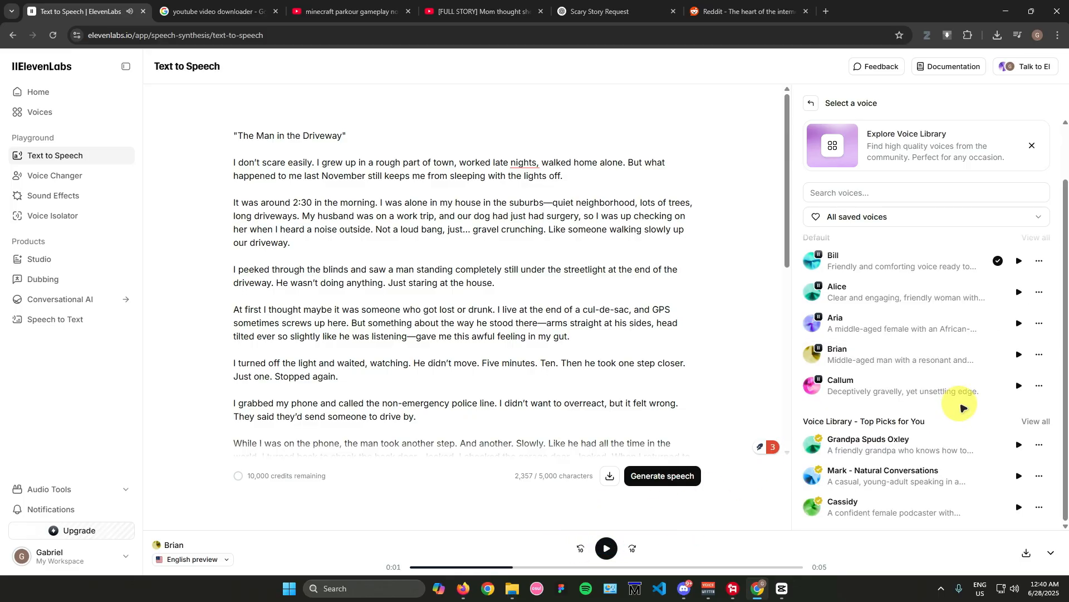
{"action": "scroll", "coordinate": [966, 409], "scroll_direction": "up", "scroll_amount": 1}
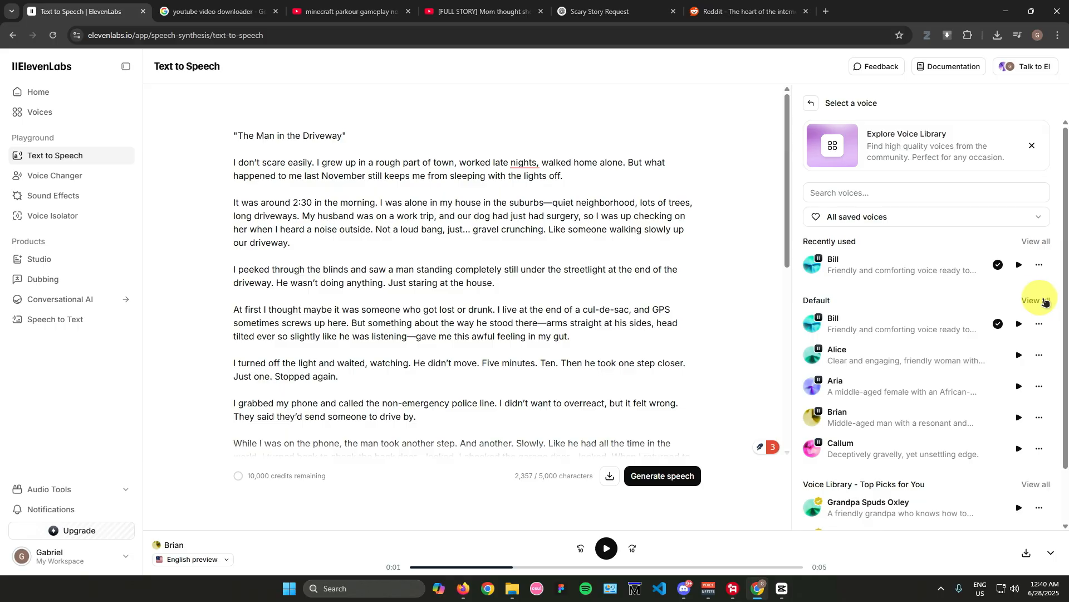
Step: Show all default voices and listen to the previews of the second Arnold voice, Daniel and Dave
{"action": "left_click", "coordinate": [1046, 301]}
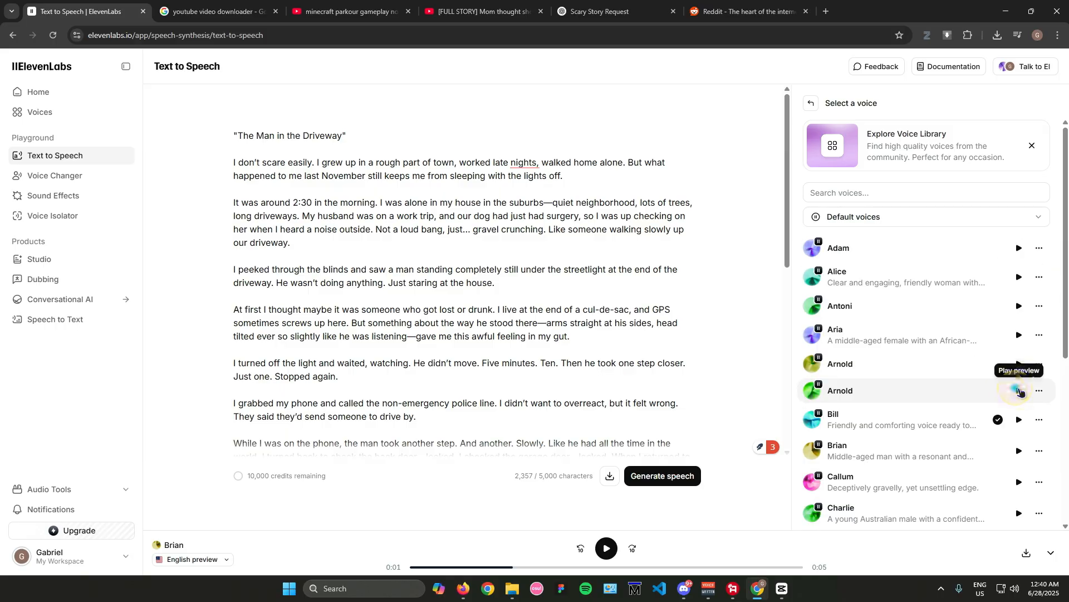
{"action": "left_click", "coordinate": [1020, 392]}
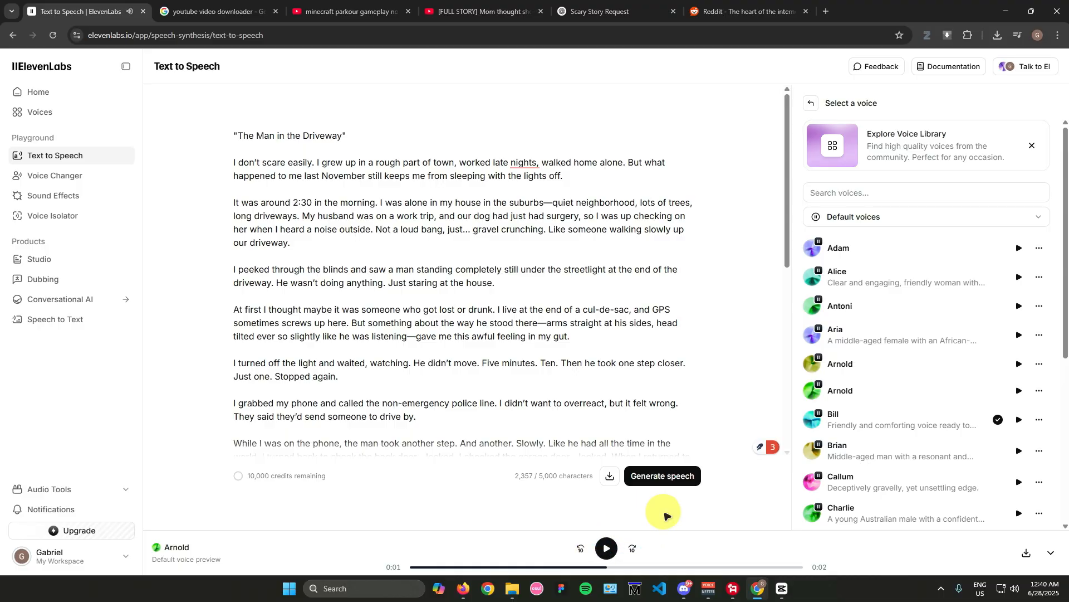
{"action": "scroll", "coordinate": [917, 405], "scroll_direction": "down", "scroll_amount": 3}
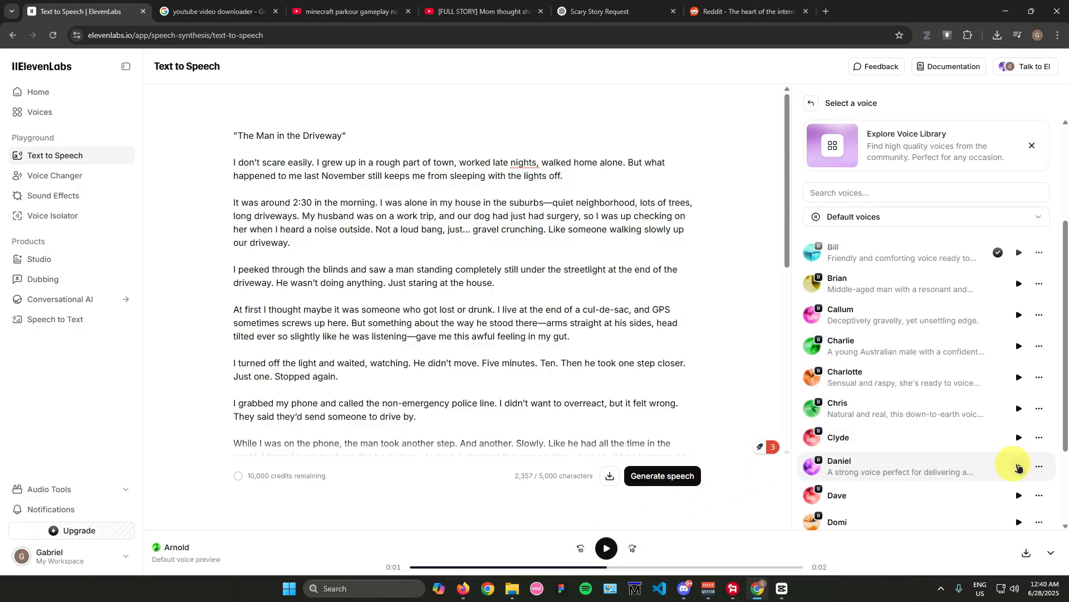
{"action": "left_click", "coordinate": [1018, 467]}
{"action": "left_click", "coordinate": [606, 547]}
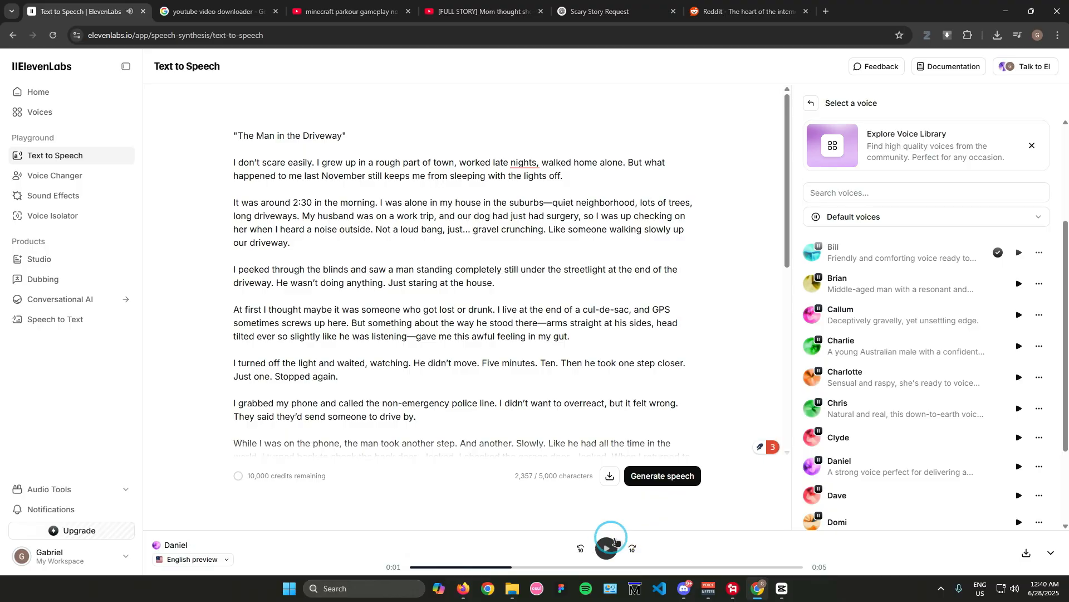
{"action": "scroll", "coordinate": [936, 437], "scroll_direction": "down", "scroll_amount": 1}
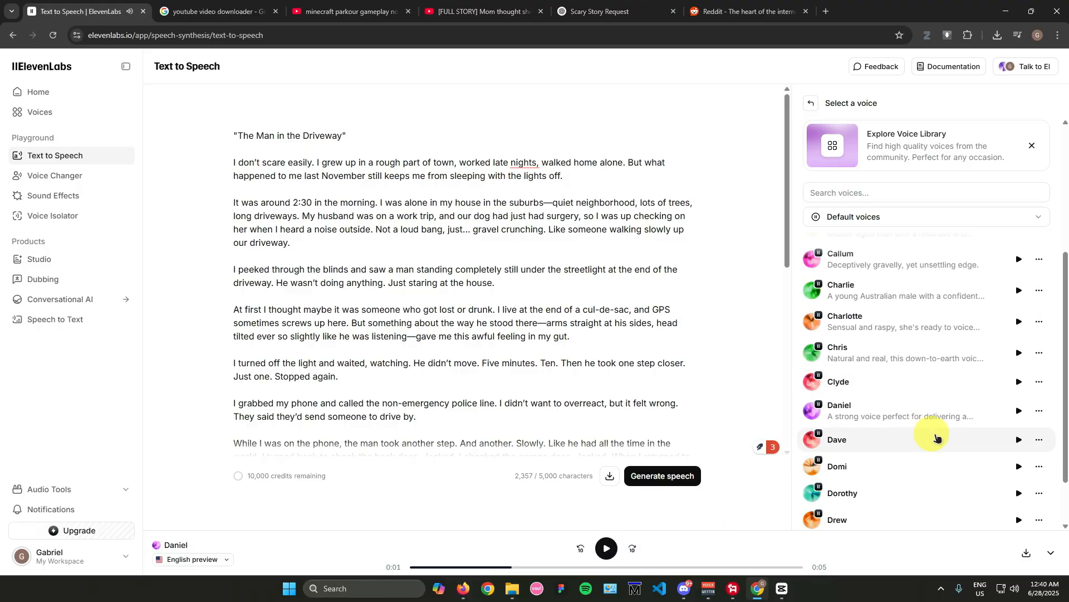
{"action": "left_click", "coordinate": [1020, 440]}
{"action": "left_click", "coordinate": [607, 548]}
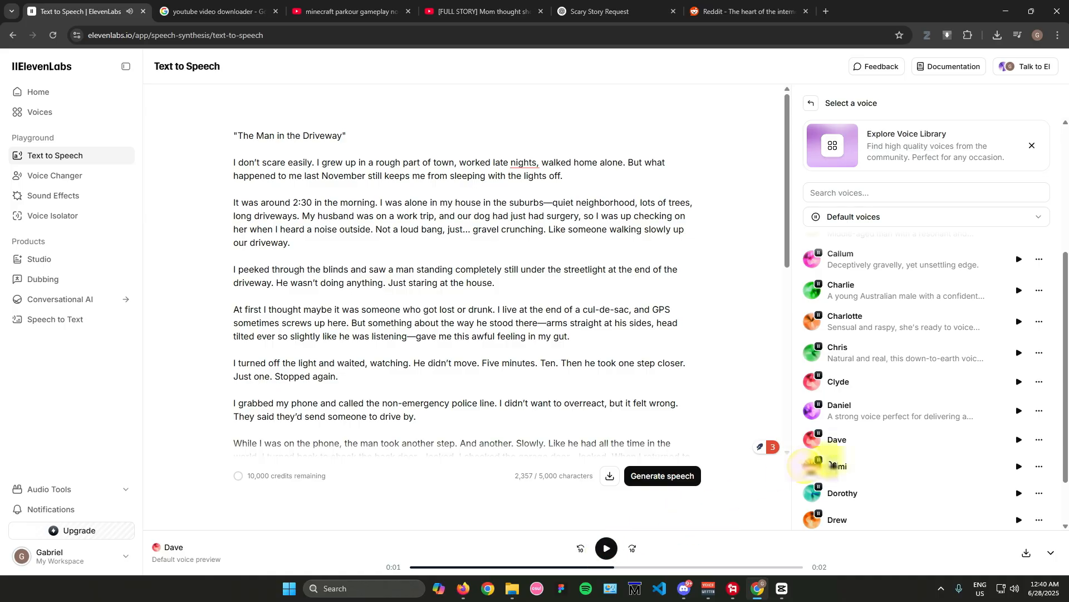
Step: Listen to the previews of the default voices Drew, Fin and both George voices
{"action": "scroll", "coordinate": [947, 473], "scroll_direction": "down", "scroll_amount": 1}
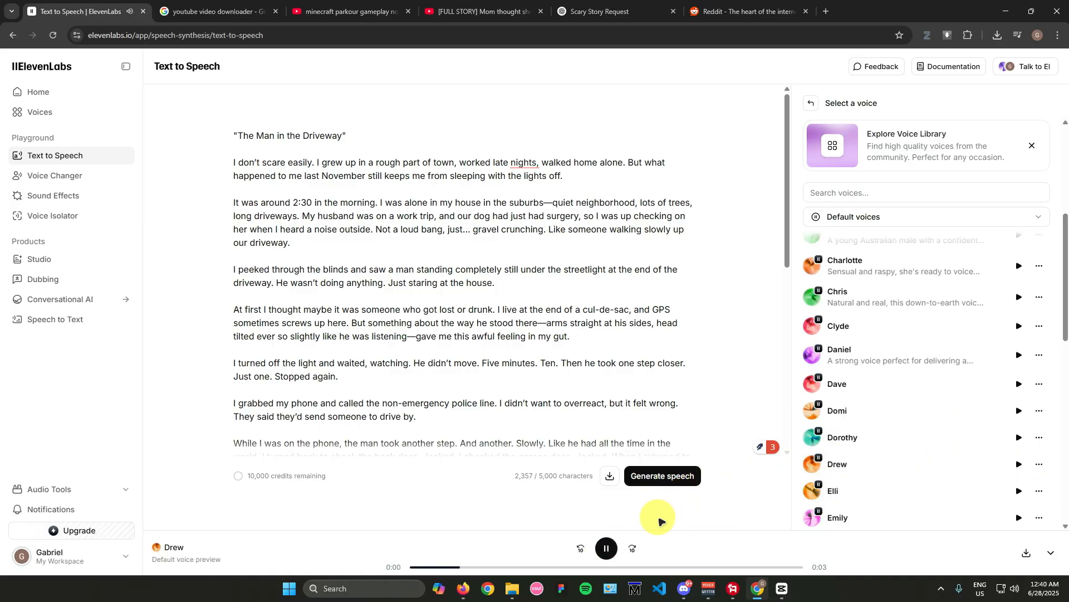
{"action": "left_click", "coordinate": [607, 547]}
{"action": "scroll", "coordinate": [908, 445], "scroll_direction": "down", "scroll_amount": 3}
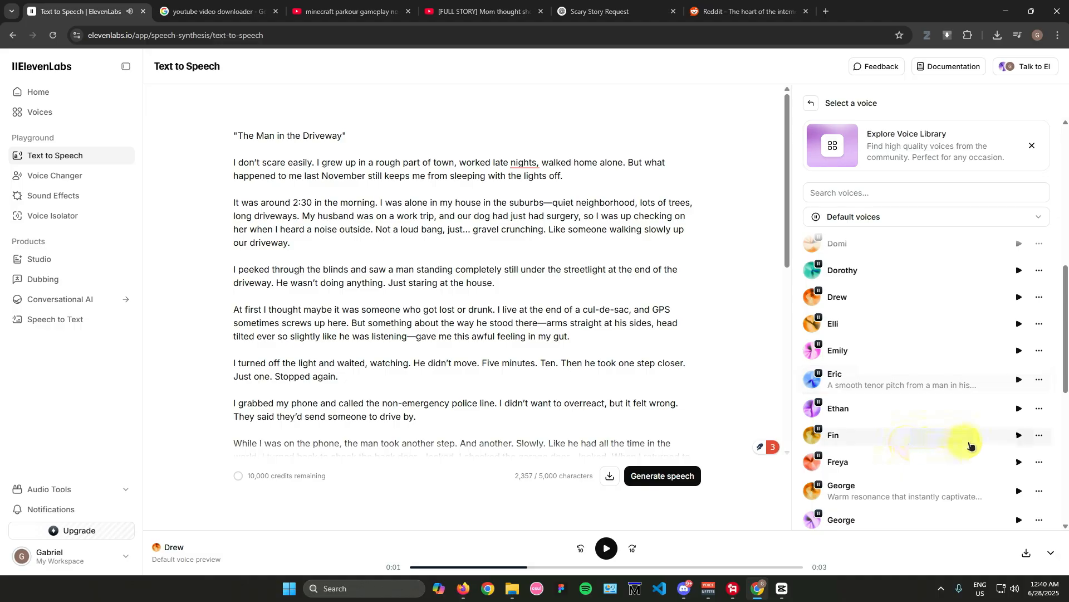
{"action": "left_click", "coordinate": [1019, 435]}
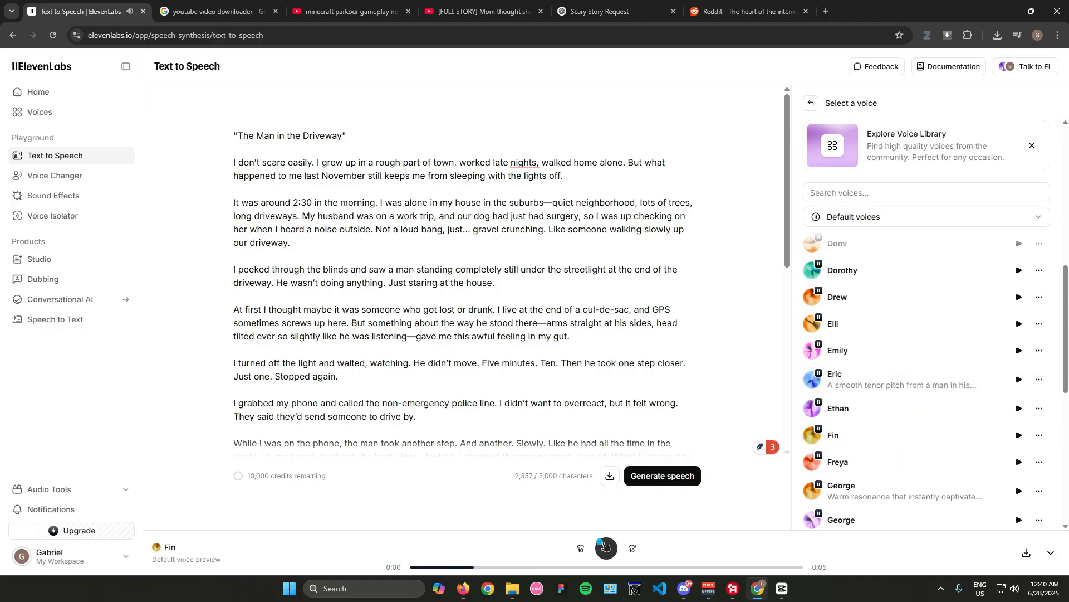
{"action": "scroll", "coordinate": [947, 440], "scroll_direction": "down", "scroll_amount": 1}
{"action": "left_click", "coordinate": [1019, 464]}
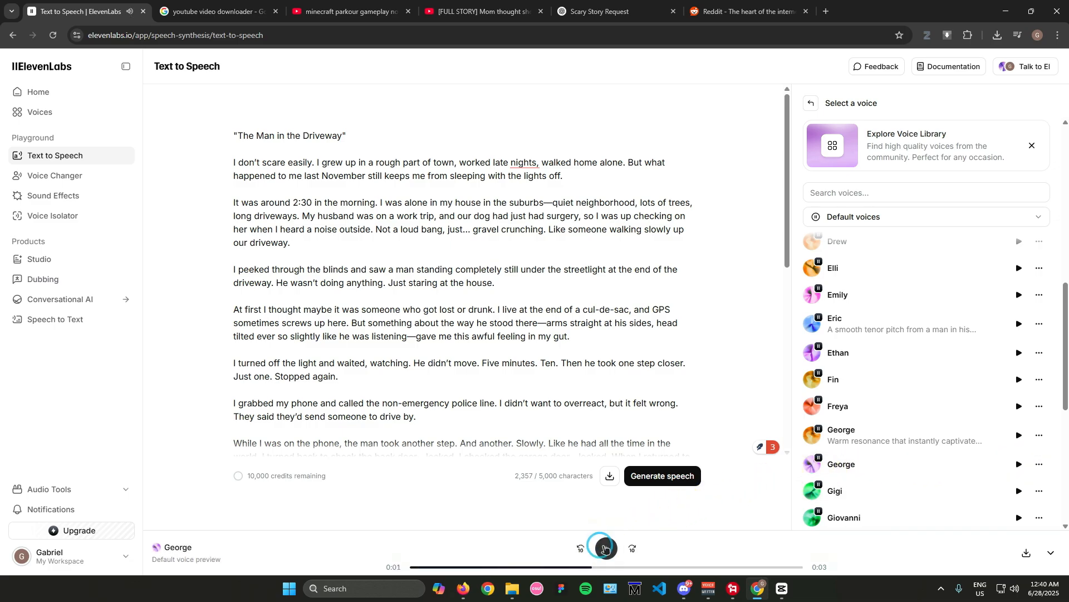
{"action": "left_click", "coordinate": [1019, 435]}
{"action": "left_click", "coordinate": [606, 548]}
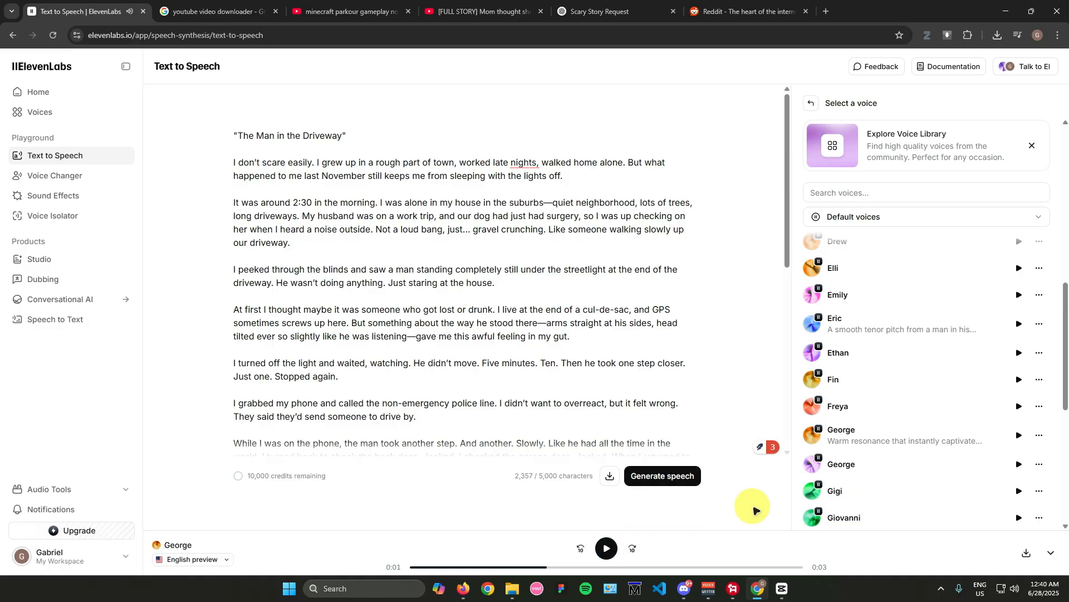
Step: Listen to the previews of the default voices Harry, James and Jeremy
{"action": "scroll", "coordinate": [954, 431], "scroll_direction": "down", "scroll_amount": 3}
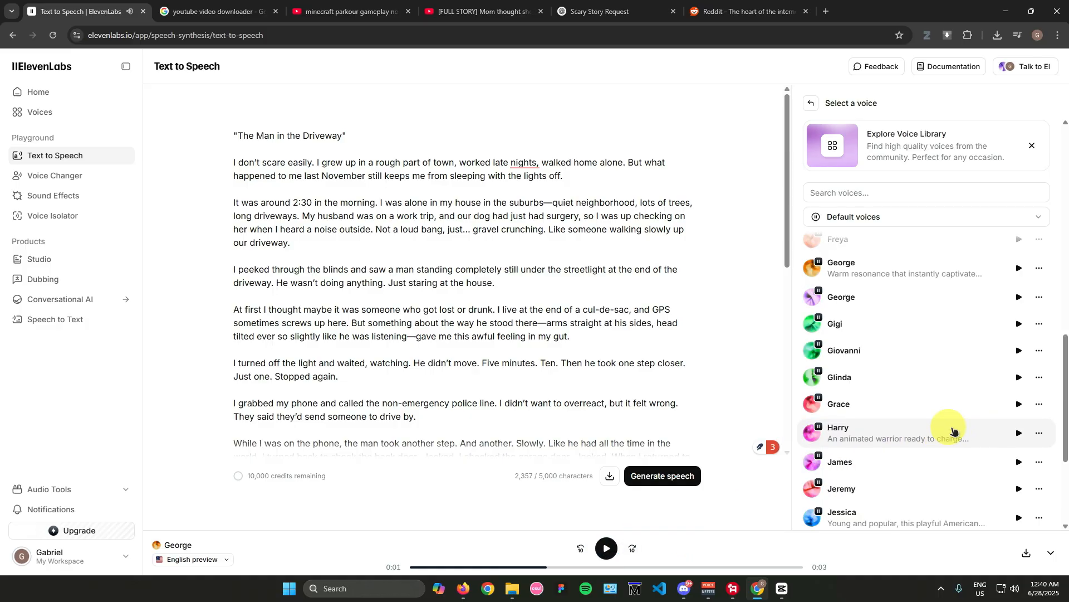
{"action": "left_click", "coordinate": [1018, 434]}
{"action": "left_click", "coordinate": [613, 545]}
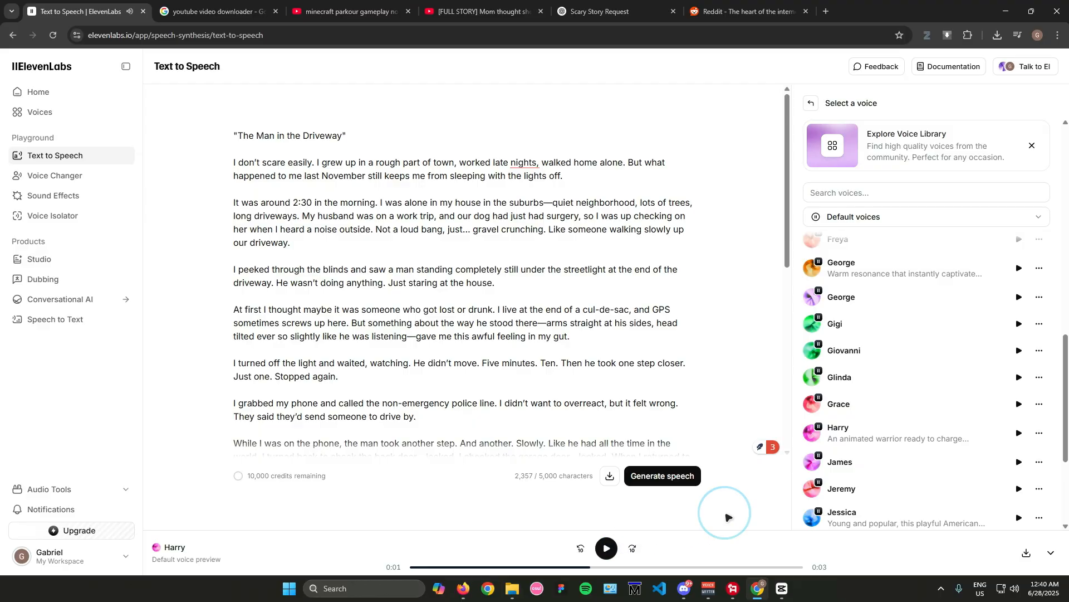
{"action": "left_click", "coordinate": [1018, 462]}
{"action": "left_click", "coordinate": [608, 546]}
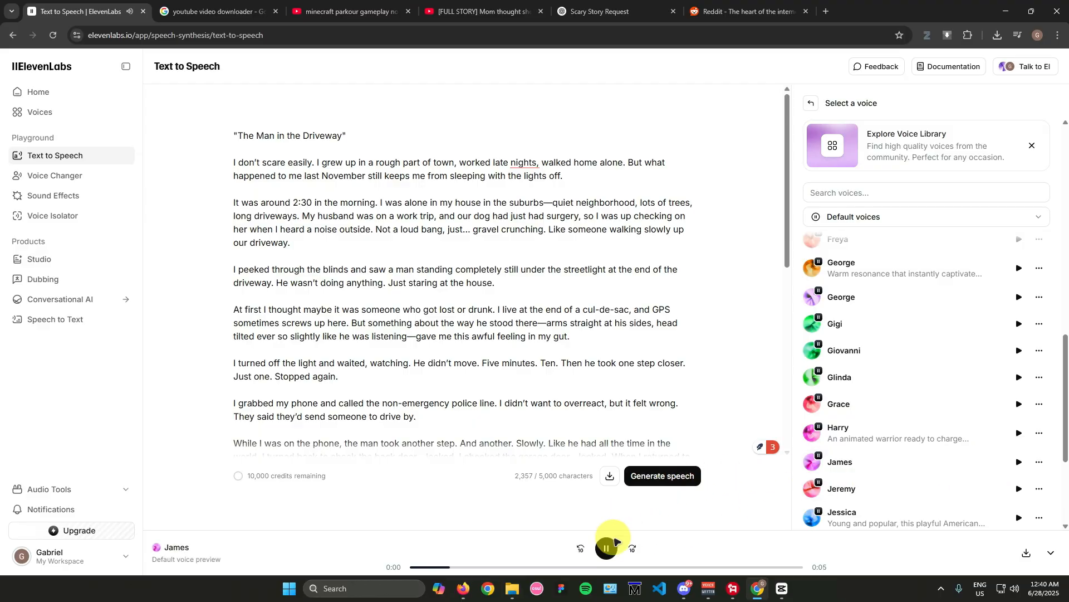
{"action": "left_click", "coordinate": [1025, 492]}
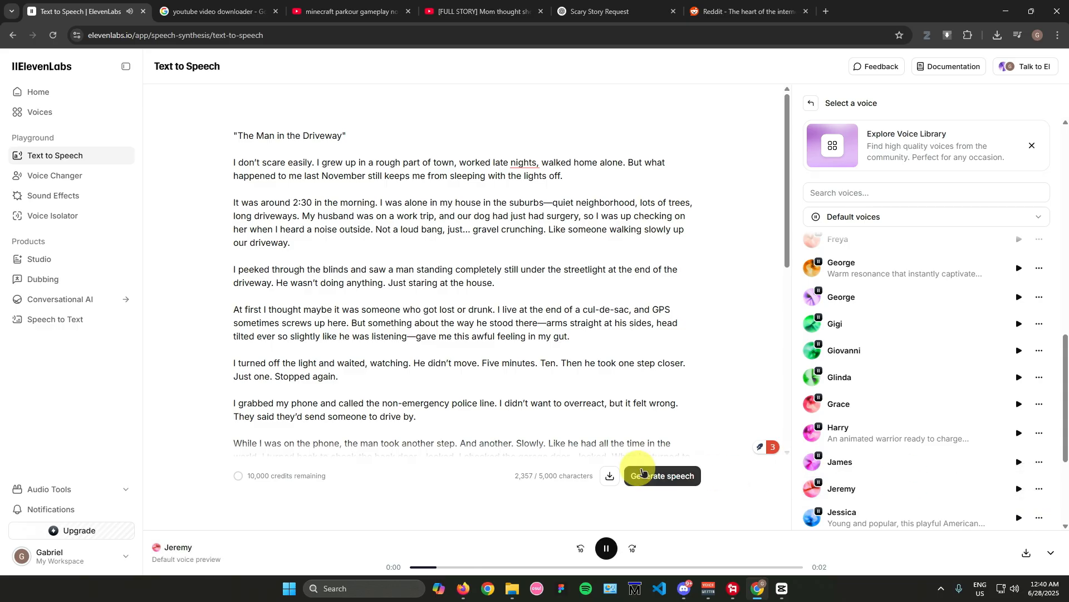
{"action": "left_click", "coordinate": [606, 548]}
Step: Preview the default voice Michael and select it as the voice for the story
{"action": "scroll", "coordinate": [974, 440], "scroll_direction": "down", "scroll_amount": 5}
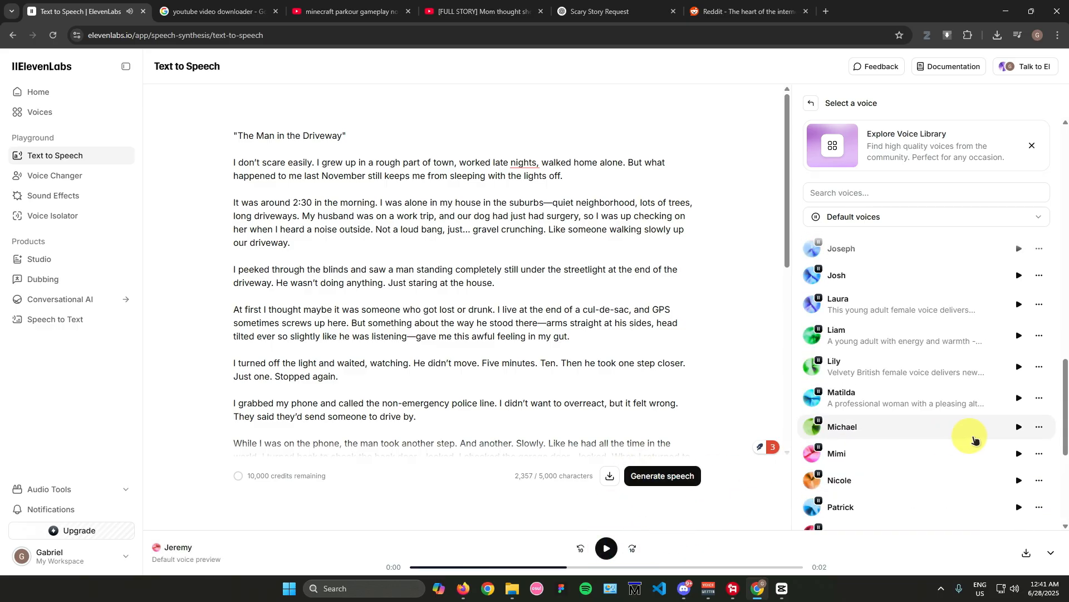
{"action": "left_click", "coordinate": [1019, 427]}
{"action": "left_click", "coordinate": [608, 547]}
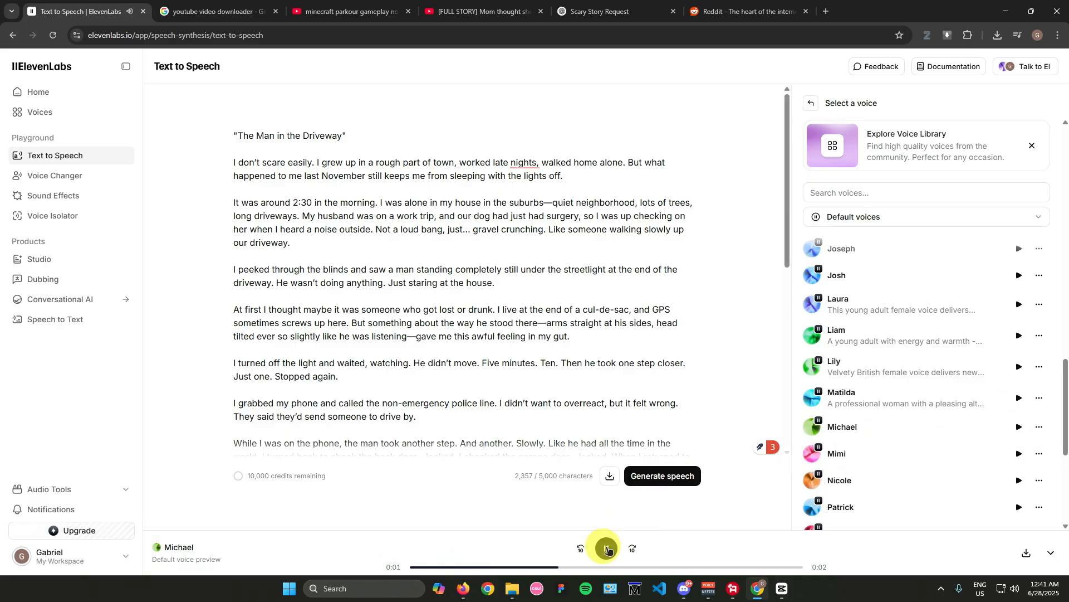
{"action": "left_click", "coordinate": [608, 549]}
{"action": "scroll", "coordinate": [892, 412], "scroll_direction": "down", "scroll_amount": 2}
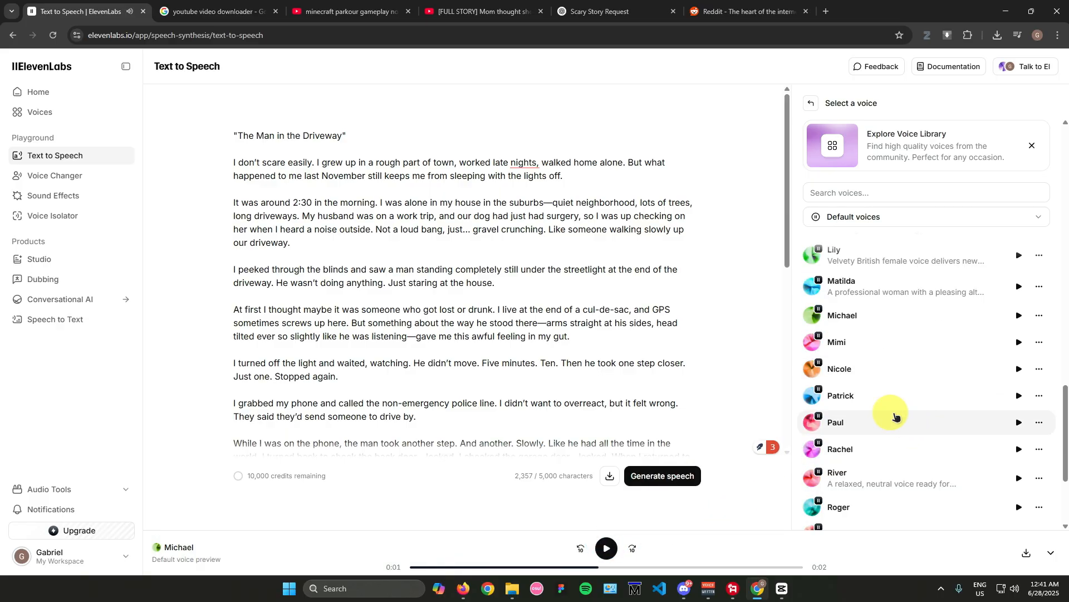
{"action": "left_click", "coordinate": [882, 317]}
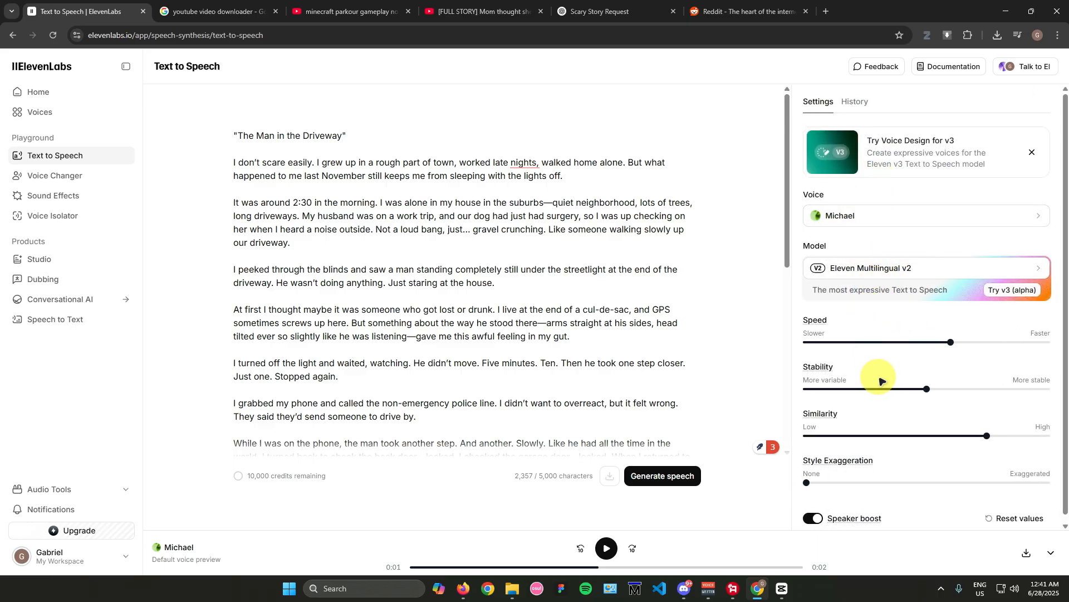
Step: Review the available speech models, return to the voice settings without switching models, and look over the settings and story text
{"action": "scroll", "coordinate": [869, 376], "scroll_direction": "down", "scroll_amount": 1}
{"action": "left_click", "coordinate": [901, 260]}
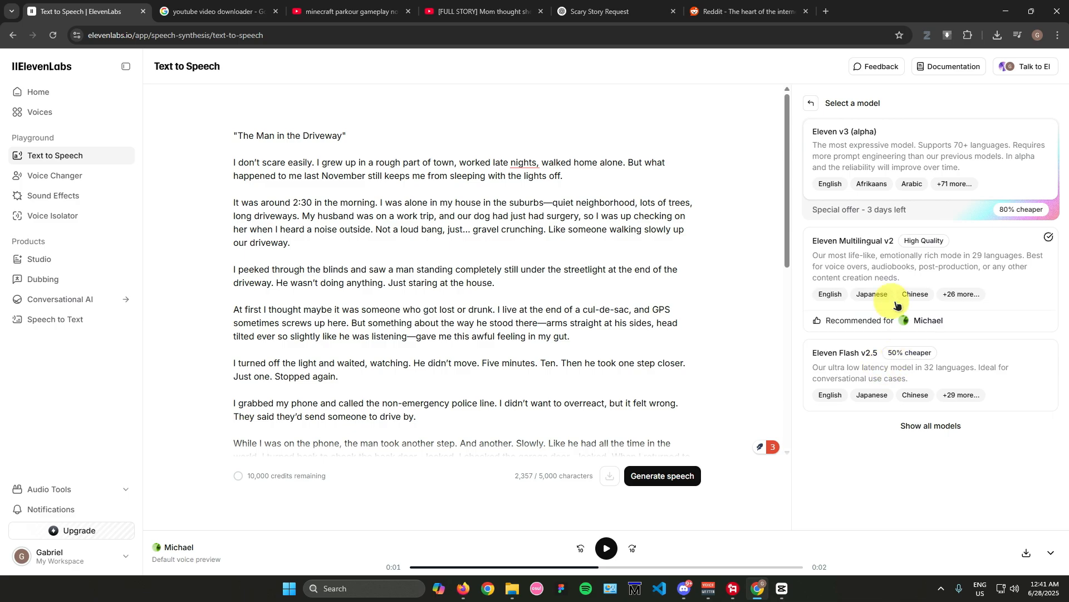
{"action": "left_click", "coordinate": [811, 106]}
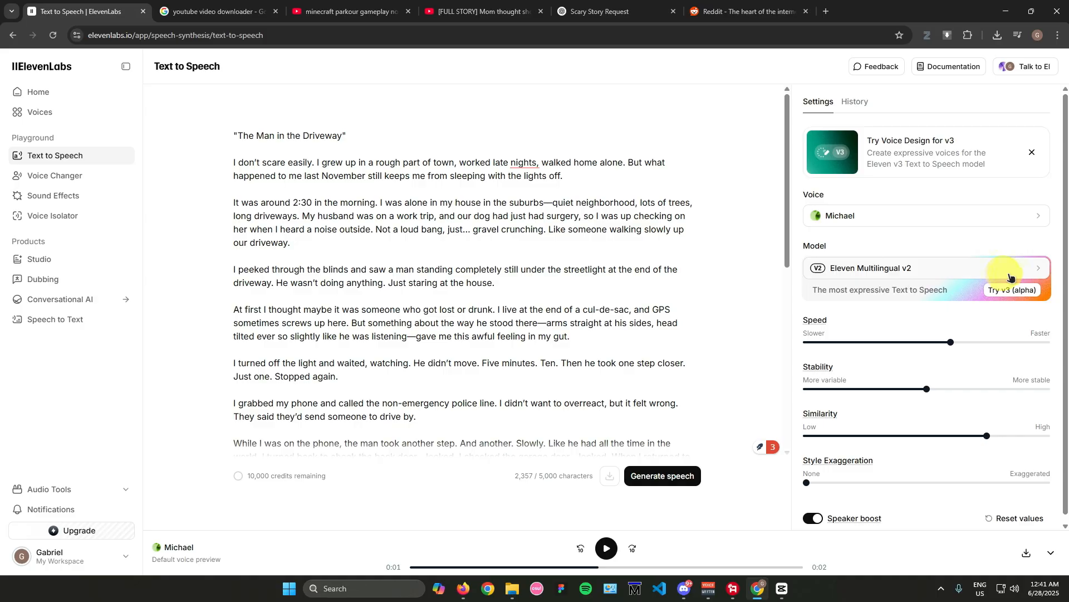
{"action": "scroll", "coordinate": [902, 301], "scroll_direction": "down", "scroll_amount": 1}
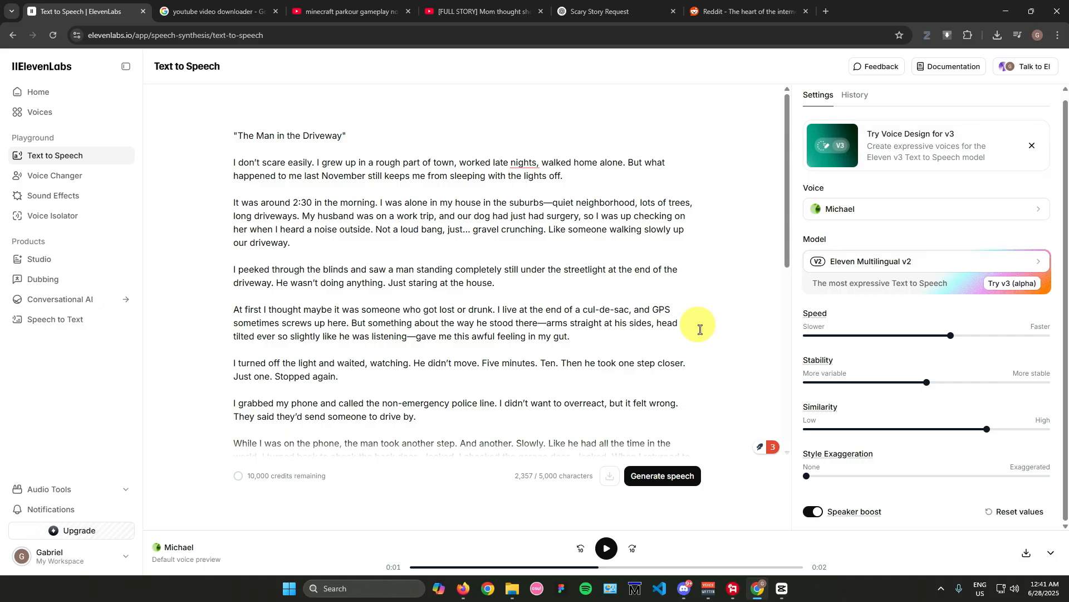
{"action": "scroll", "coordinate": [692, 329], "scroll_direction": "down", "scroll_amount": 10}
{"action": "scroll", "coordinate": [693, 329], "scroll_direction": "up", "scroll_amount": 10}
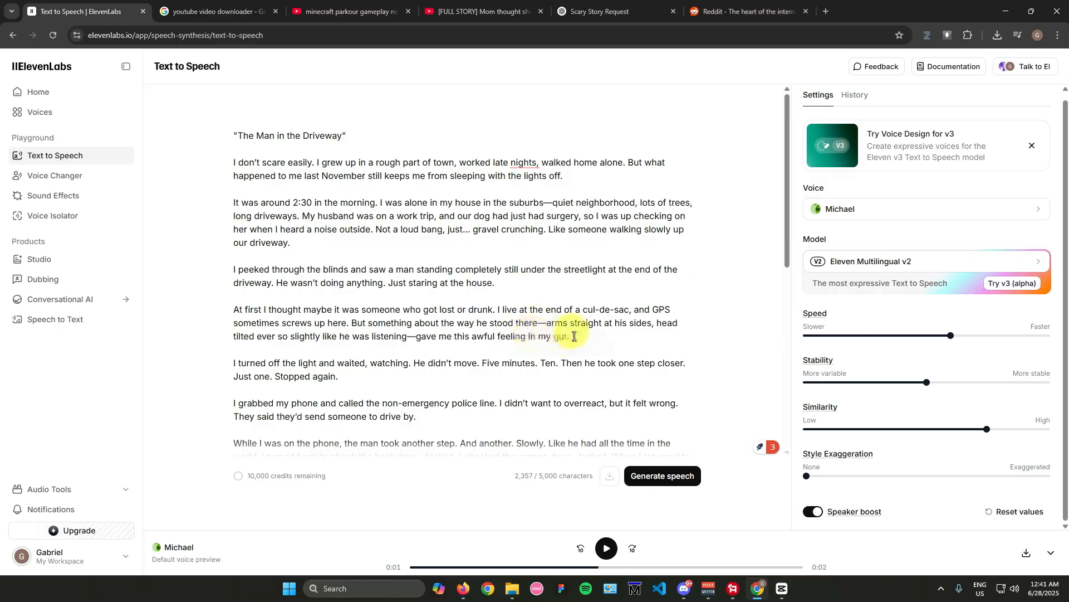
Step: Check the full story text, generate its speech with the Michael voice, and pause the automatic playback
{"action": "scroll", "coordinate": [572, 319], "scroll_direction": "down", "scroll_amount": 10}
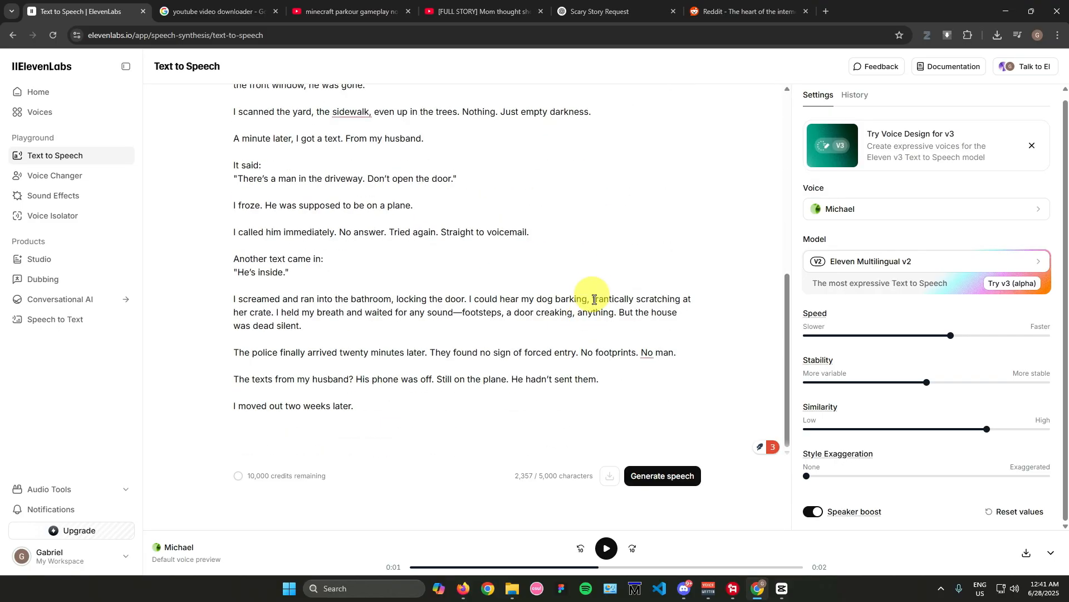
{"action": "scroll", "coordinate": [596, 297], "scroll_direction": "up", "scroll_amount": 10}
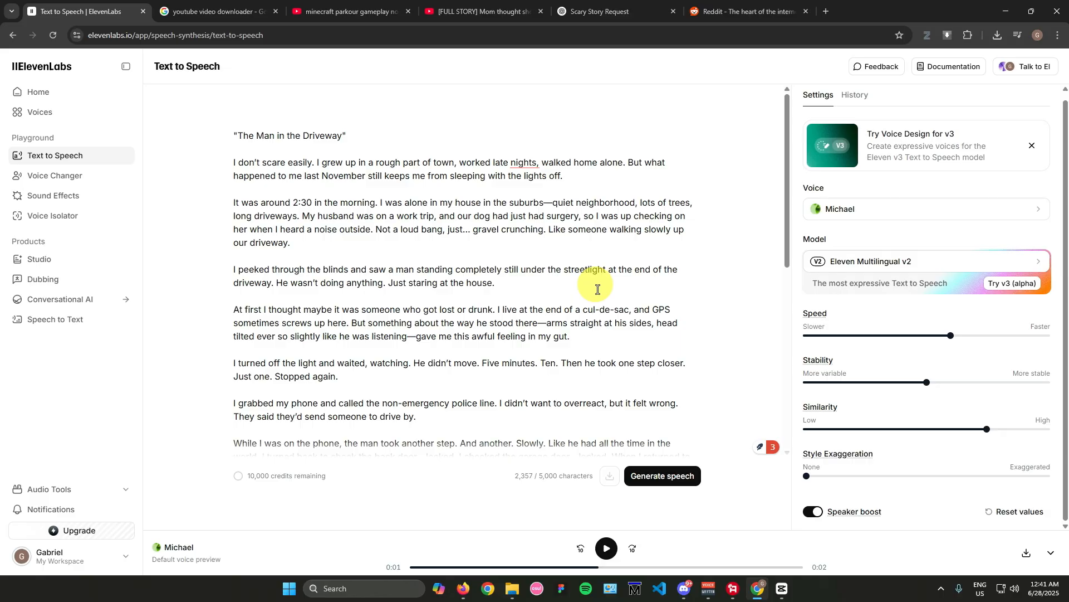
{"action": "left_click", "coordinate": [681, 477]}
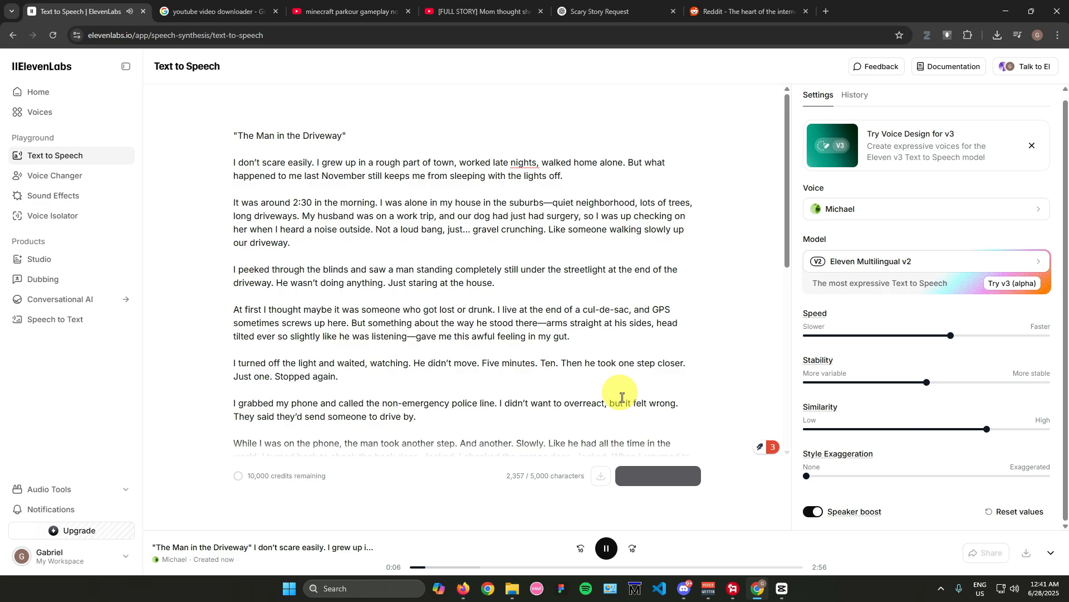
{"action": "left_click", "coordinate": [606, 548]}
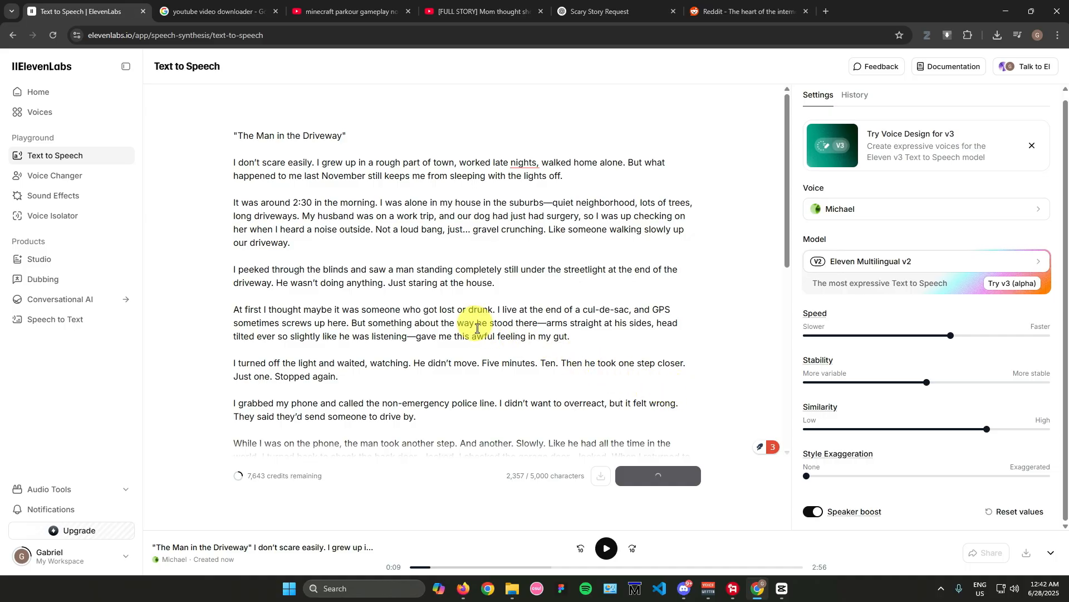
{"action": "scroll", "coordinate": [487, 329], "scroll_direction": "down", "scroll_amount": 4}
{"action": "scroll", "coordinate": [503, 329], "scroll_direction": "up", "scroll_amount": 4}
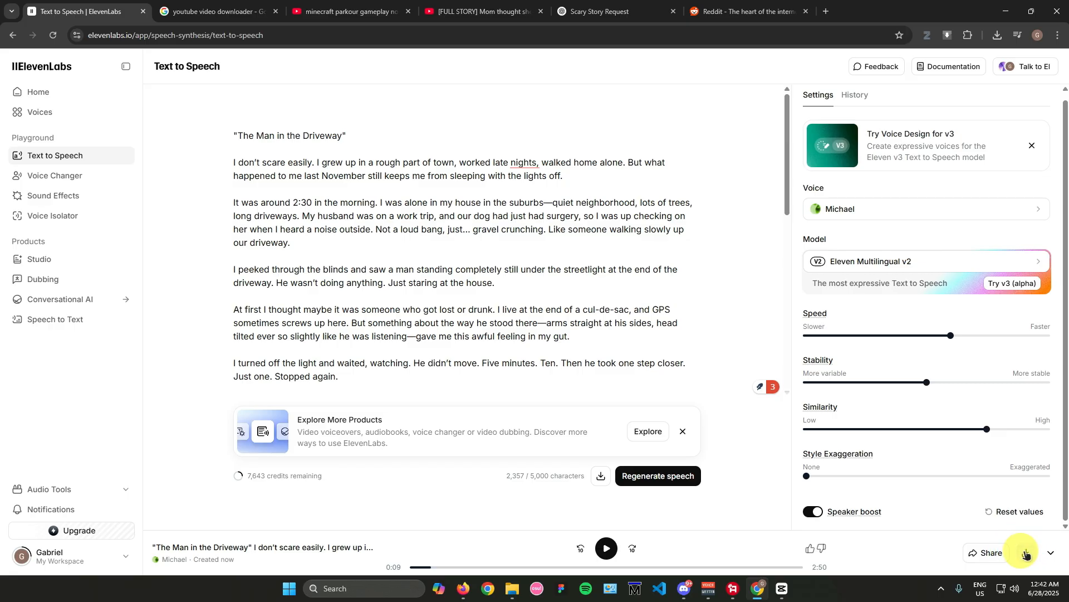
Step: Download the generated voiceover as an MP3, play it briefly from the Downloads folder, and close the player
{"action": "left_click", "coordinate": [1026, 554]}
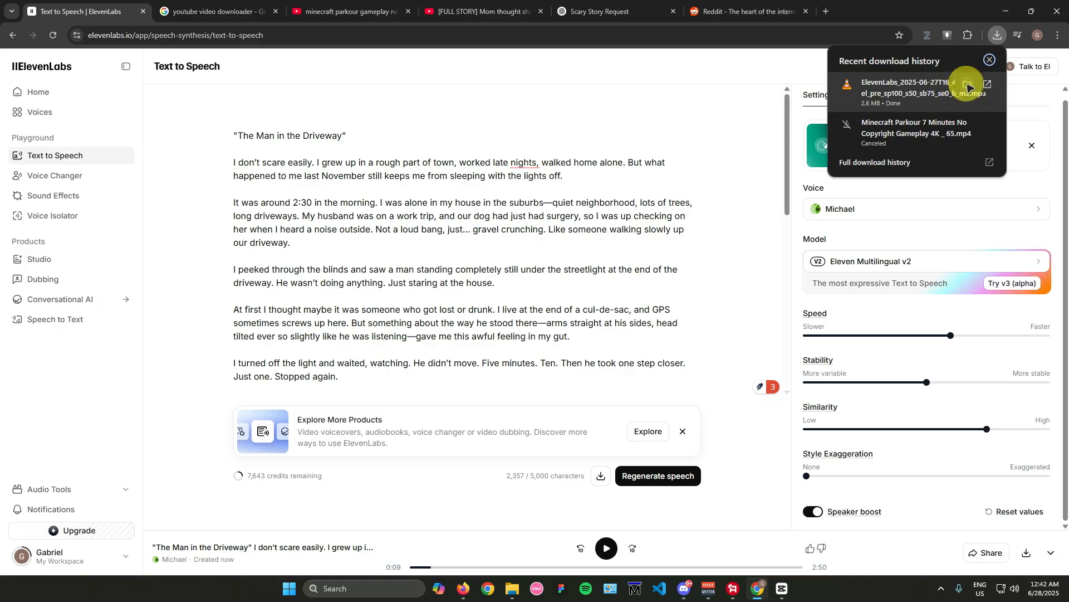
{"action": "left_click", "coordinate": [968, 87]}
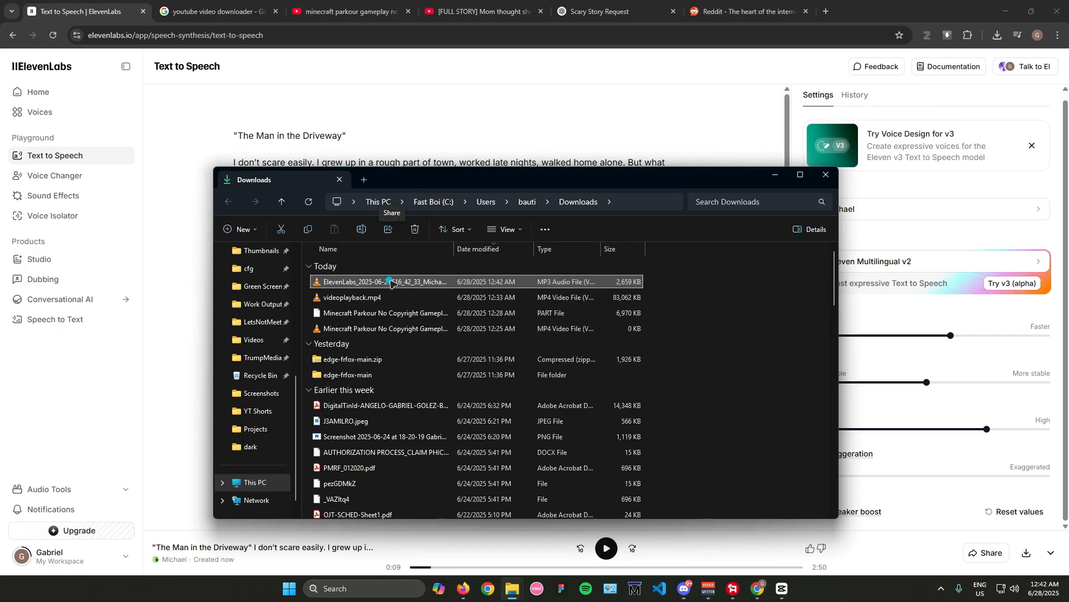
{"action": "double_click", "coordinate": [391, 282]}
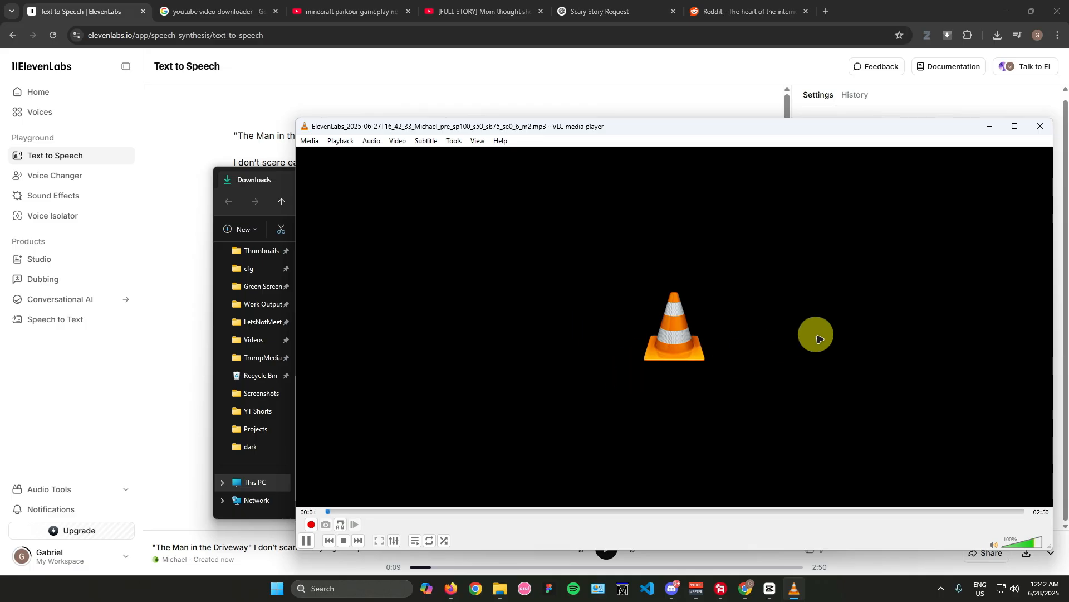
{"action": "left_click", "coordinate": [1039, 125]}
{"action": "left_click", "coordinate": [776, 174]}
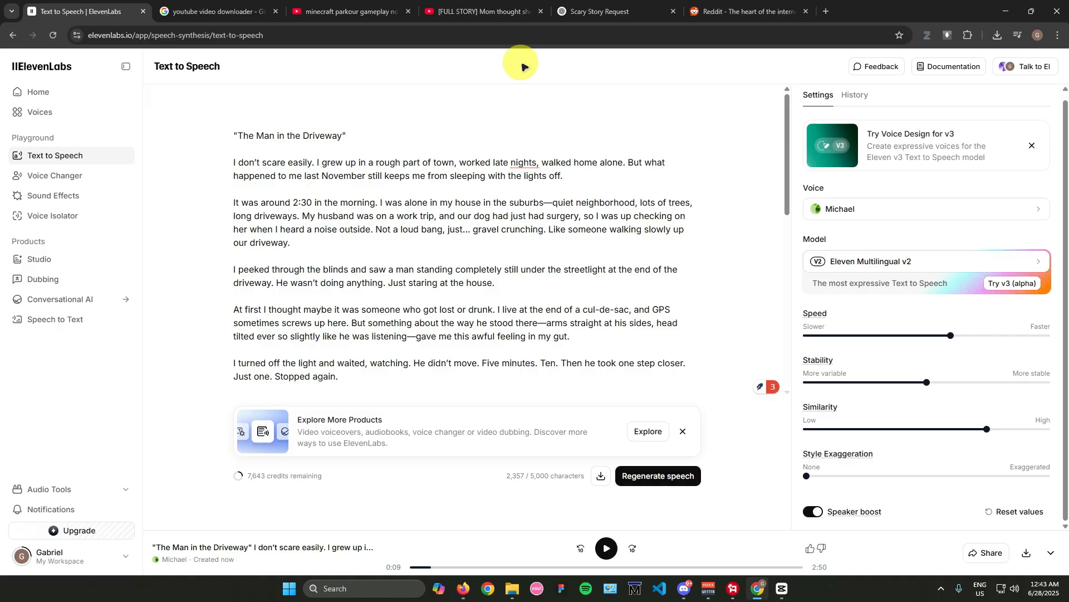
Step: Browse the YouTube results for no-copyright Minecraft parkour gameplay, then return to the ElevenLabs page
{"action": "left_click", "coordinate": [356, 11]}
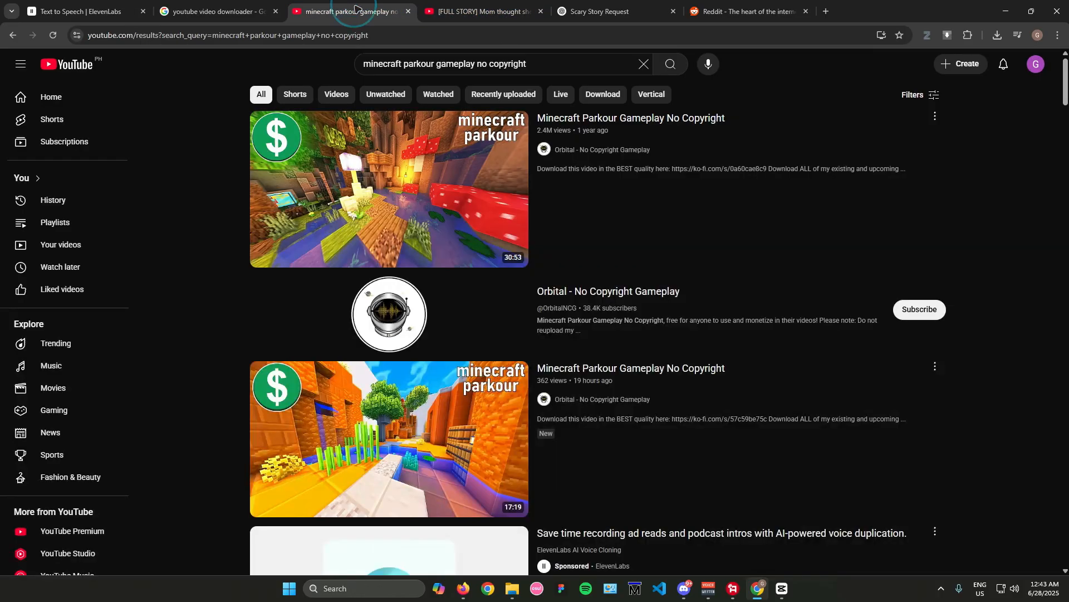
{"action": "scroll", "coordinate": [350, 294], "scroll_direction": "down", "scroll_amount": 4}
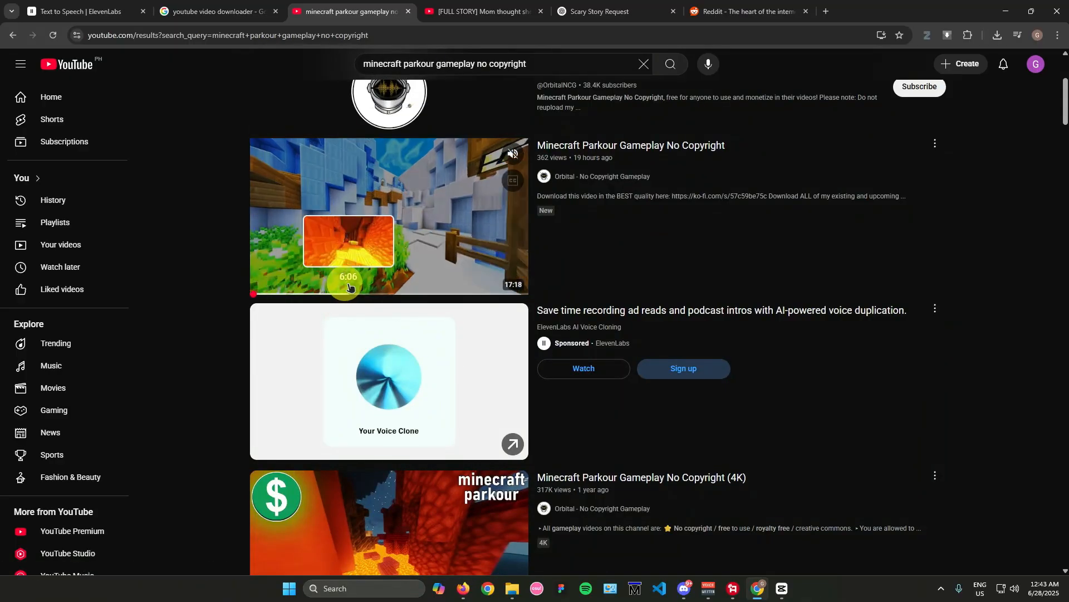
{"action": "scroll", "coordinate": [214, 247], "scroll_direction": "down", "scroll_amount": 6}
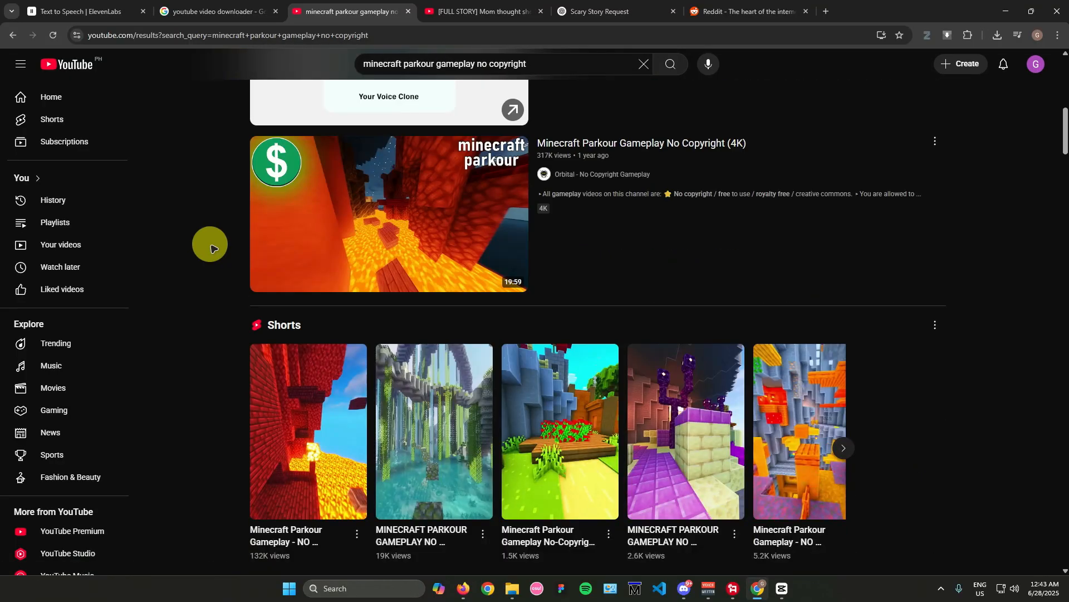
{"action": "scroll", "coordinate": [213, 245], "scroll_direction": "down", "scroll_amount": 15}
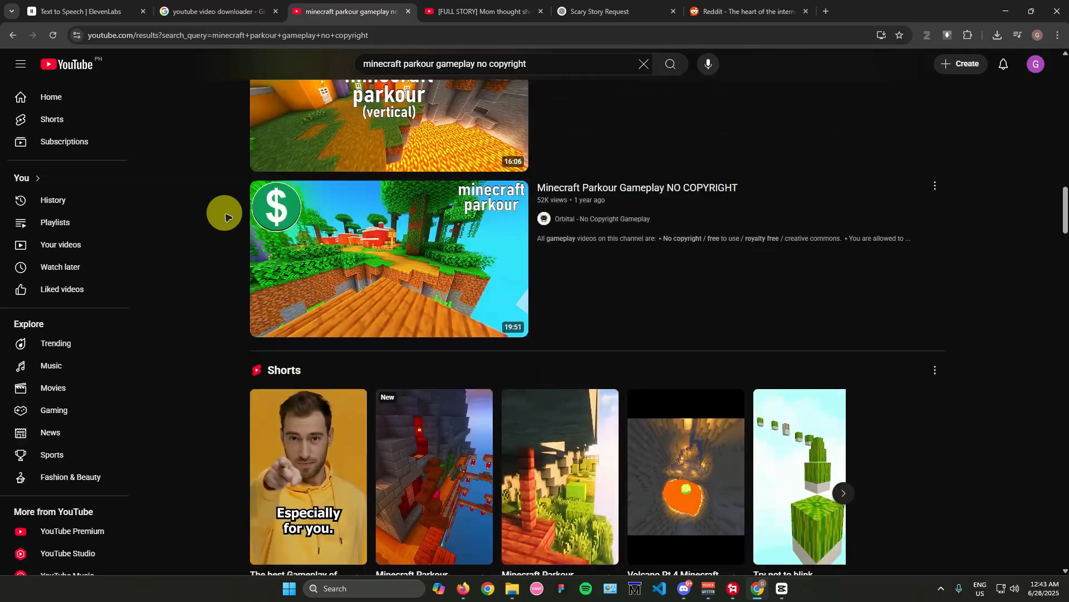
{"action": "scroll", "coordinate": [205, 222], "scroll_direction": "down", "scroll_amount": 5}
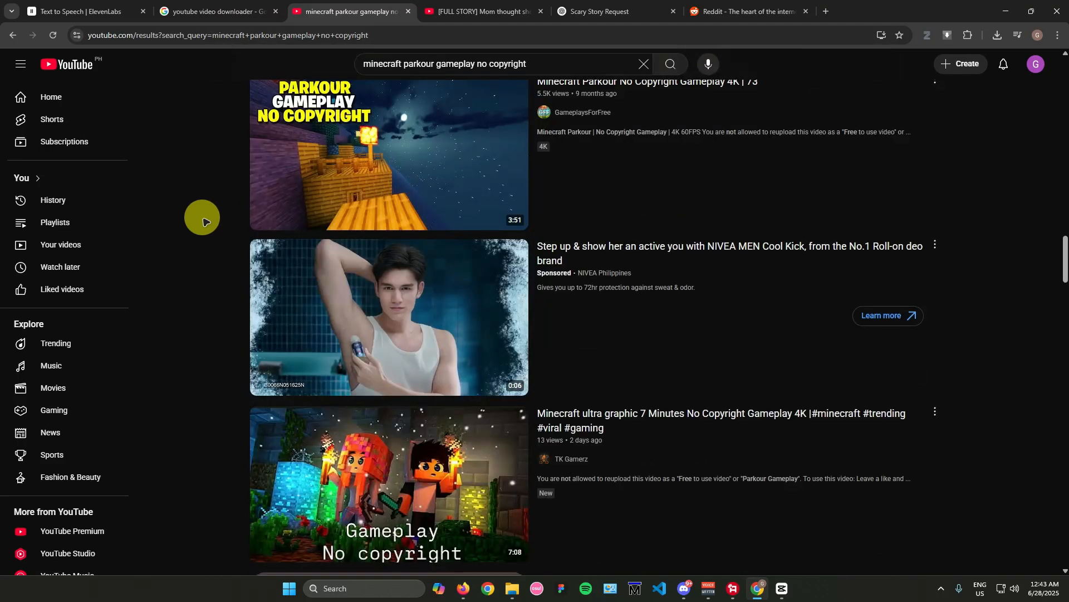
{"action": "scroll", "coordinate": [205, 222], "scroll_direction": "down", "scroll_amount": 12}
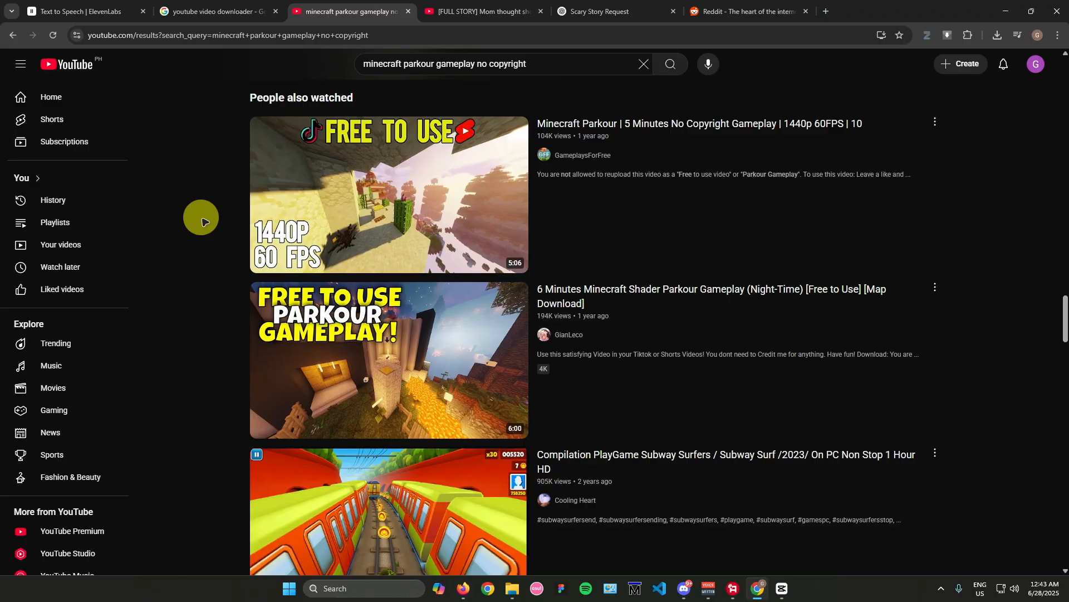
{"action": "left_click", "coordinate": [77, 11]}
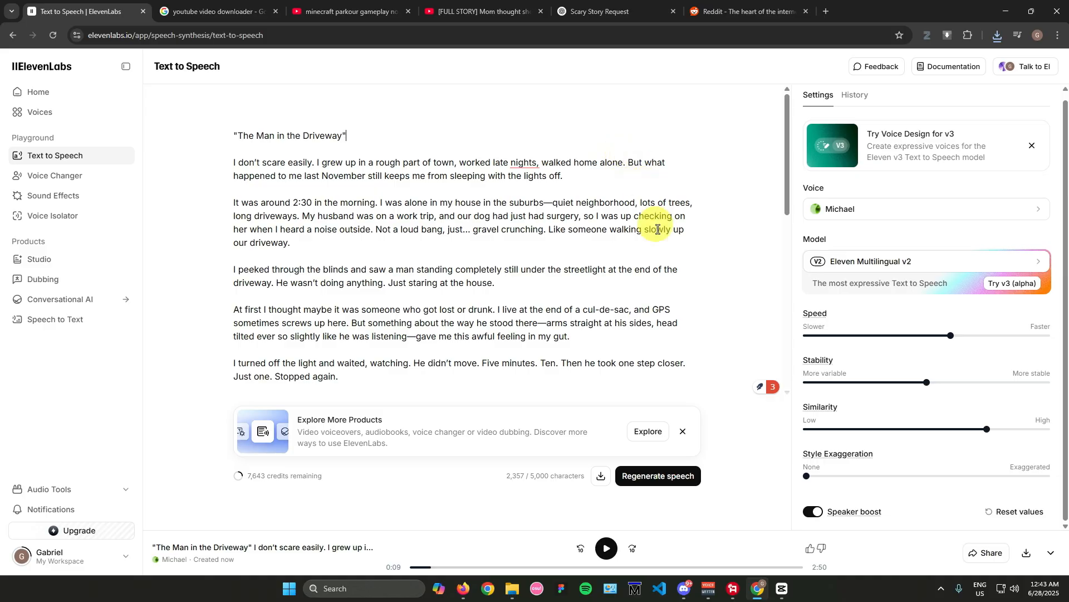
Step: Switch to CapCut, create a new project, and import videoplayback.mp4 and the newest ElevenLabs MP3 from Downloads
{"action": "left_click", "coordinate": [782, 588]}
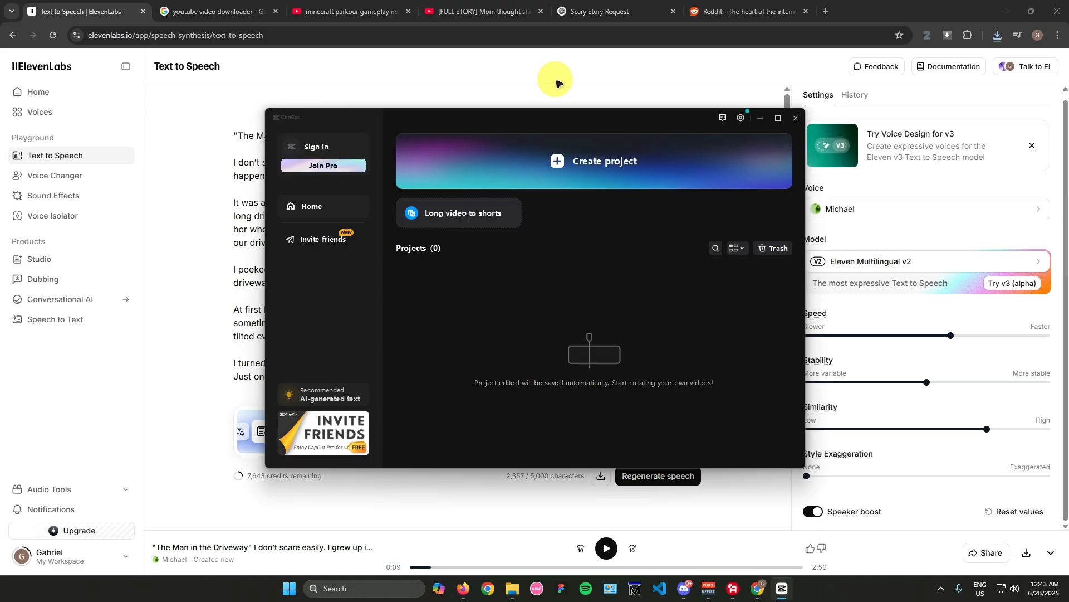
{"action": "left_click", "coordinate": [573, 162]}
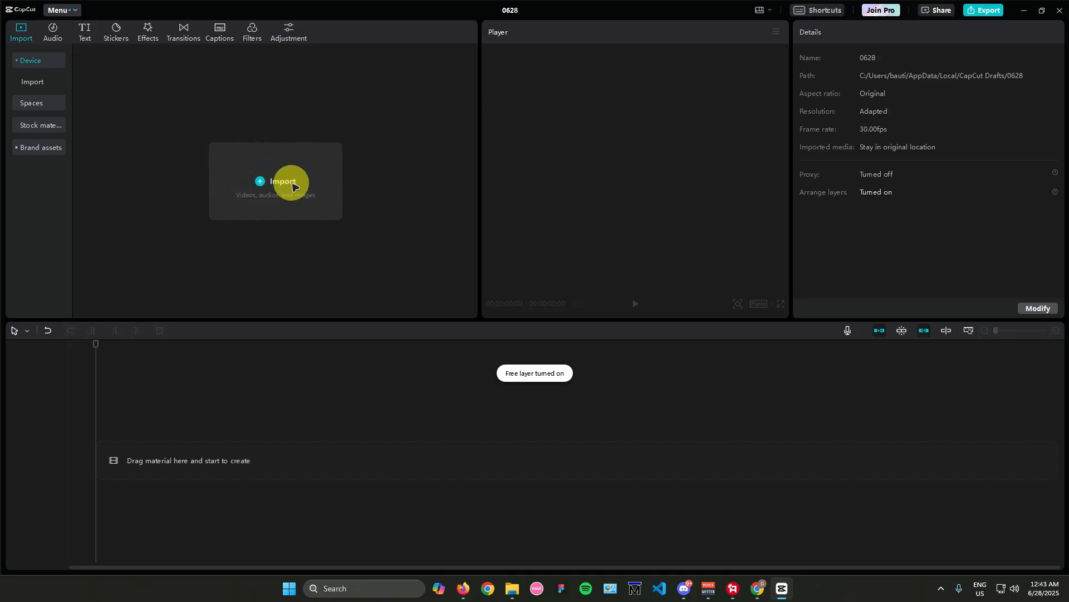
{"action": "left_click", "coordinate": [292, 186]}
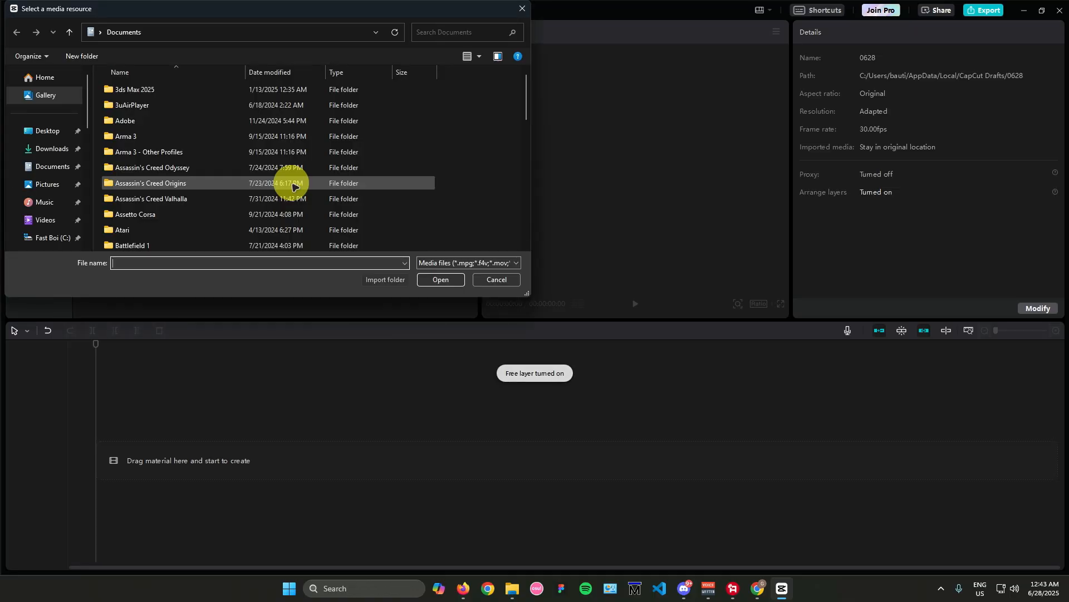
{"action": "left_click", "coordinate": [43, 148]}
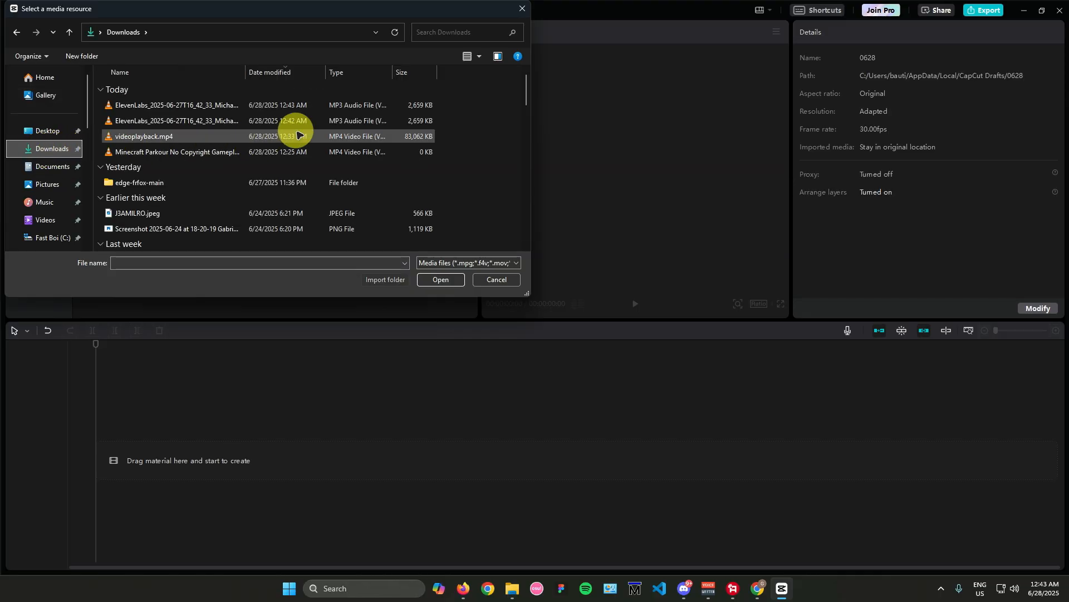
{"action": "left_click", "coordinate": [328, 136]}
{"action": "left_click", "coordinate": [390, 105], "text": "ctrl"}
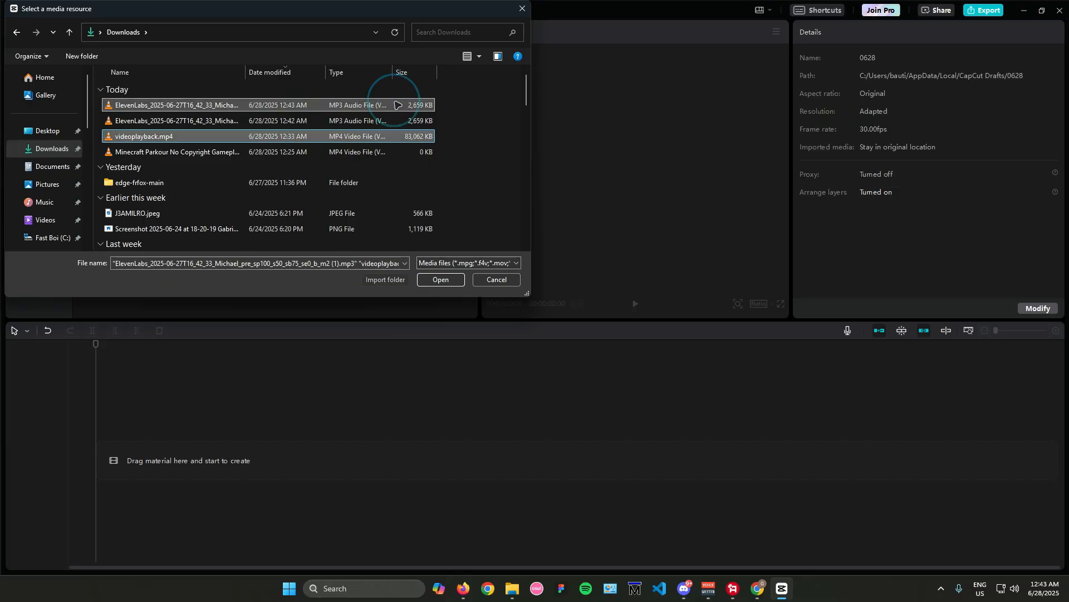
{"action": "left_click", "coordinate": [442, 279]}
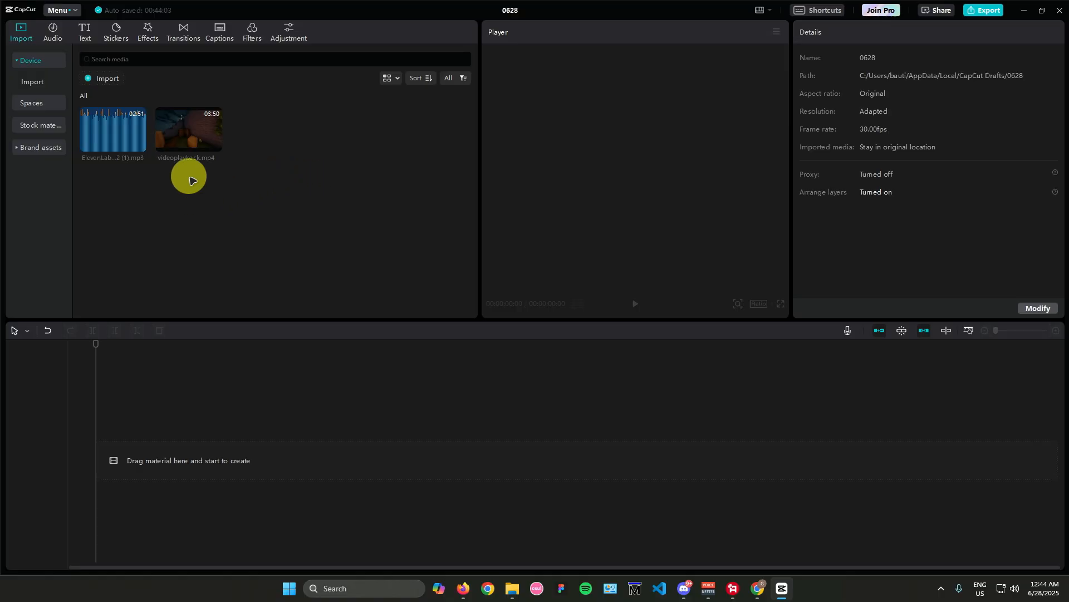
Step: Place videoplayback.mp4 at the start of the timeline and play its opening briefly
{"action": "left_click_drag", "start_coordinate": [194, 156], "coordinate": [95, 455]}
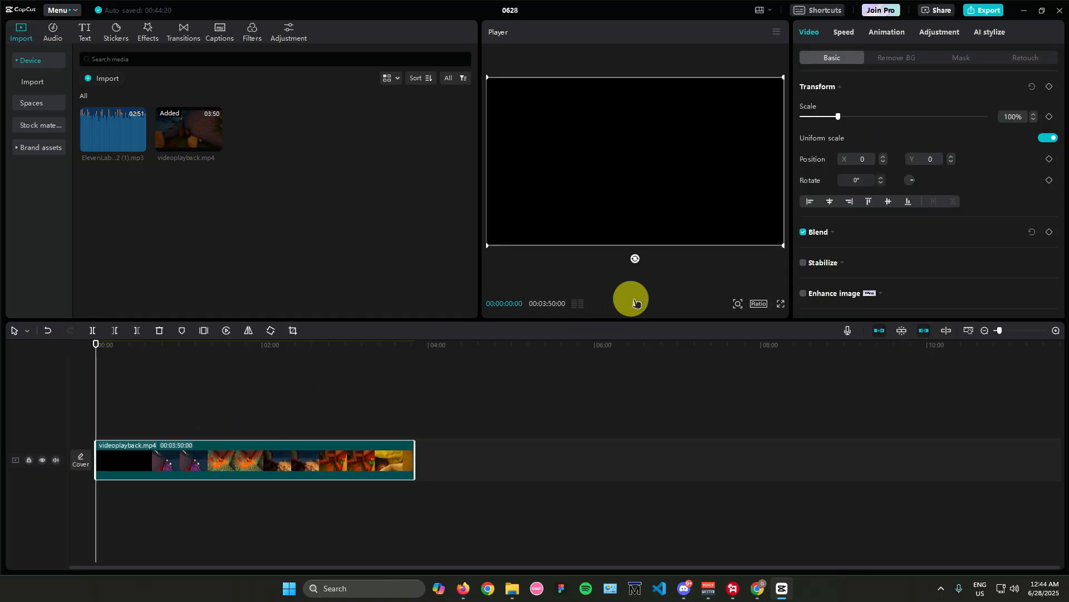
{"action": "left_click", "coordinate": [634, 304]}
{"action": "left_click", "coordinate": [634, 303]}
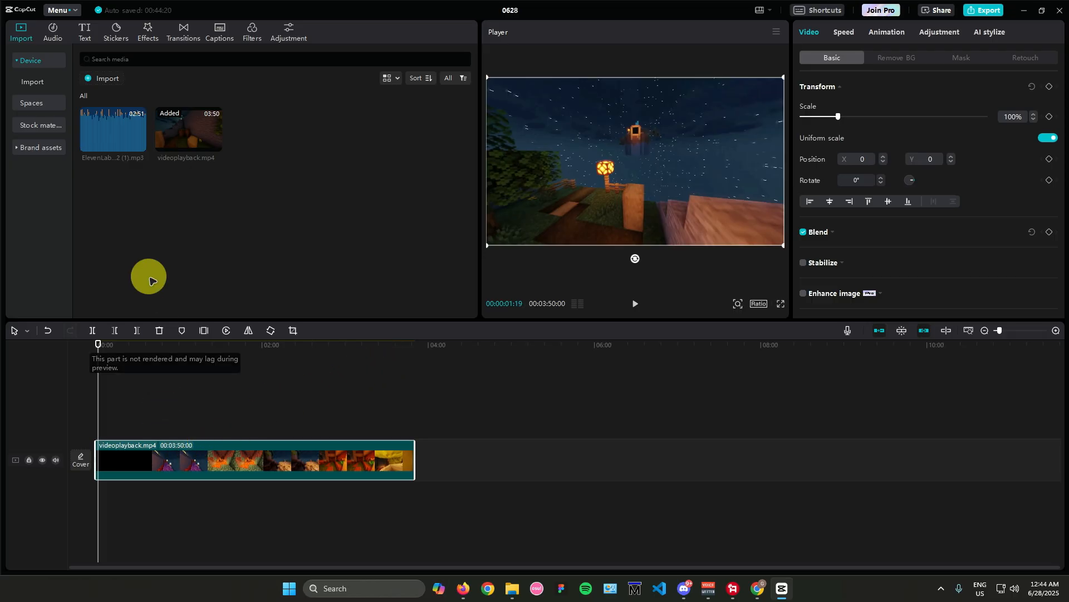
Step: Add the ElevenLabs voiceover beneath the video from the timeline start and raise its volume to 3.9 dB
{"action": "left_click_drag", "start_coordinate": [112, 120], "coordinate": [140, 503]}
{"action": "left_click", "coordinate": [142, 498]}
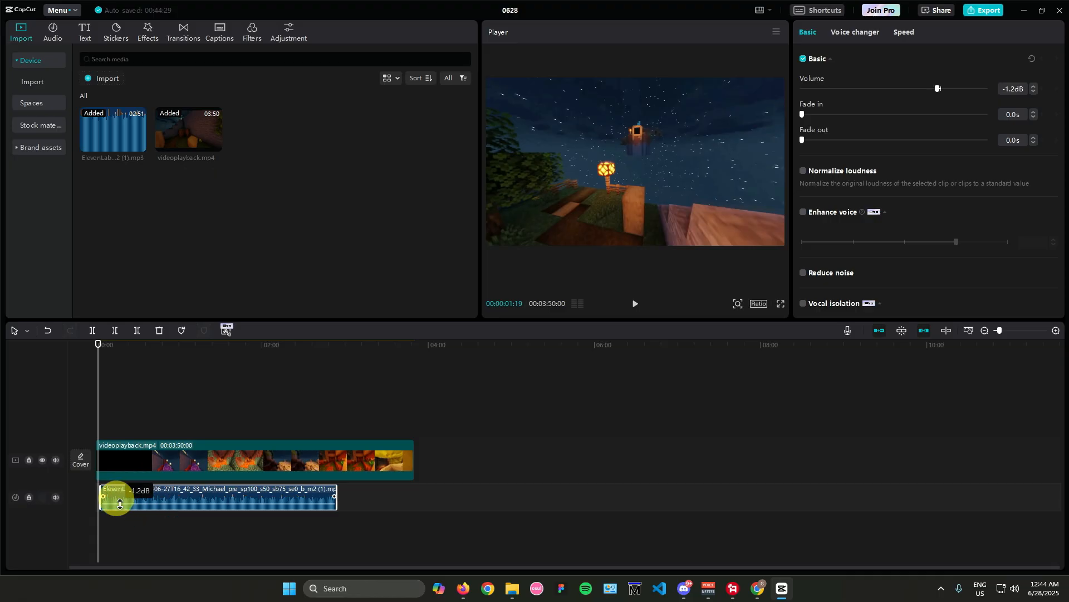
{"action": "key", "text": "ctrl+z"}
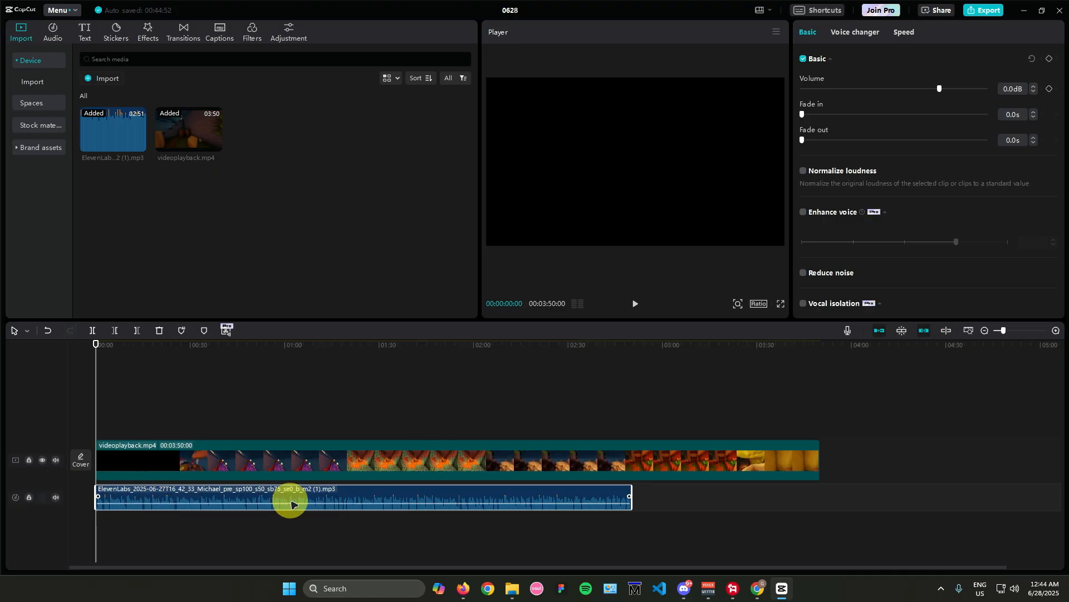
{"action": "left_click_drag", "start_coordinate": [292, 504], "coordinate": [288, 502]}
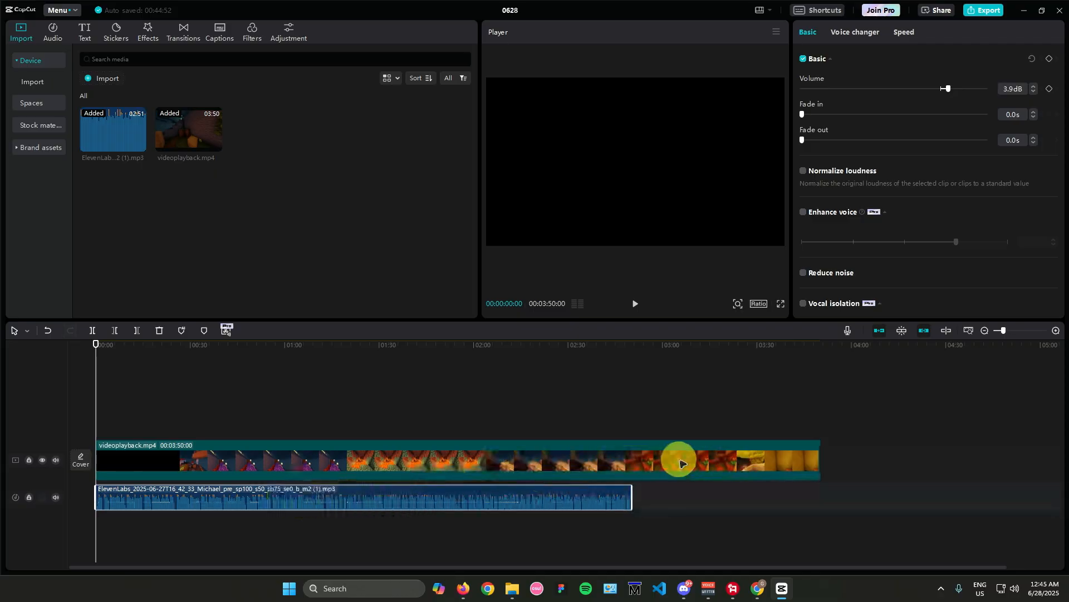
Step: Trim the end of the video clip to match the voiceover's end and return the playhead to the start
{"action": "left_click", "coordinate": [874, 469]}
{"action": "left_click", "coordinate": [813, 448]}
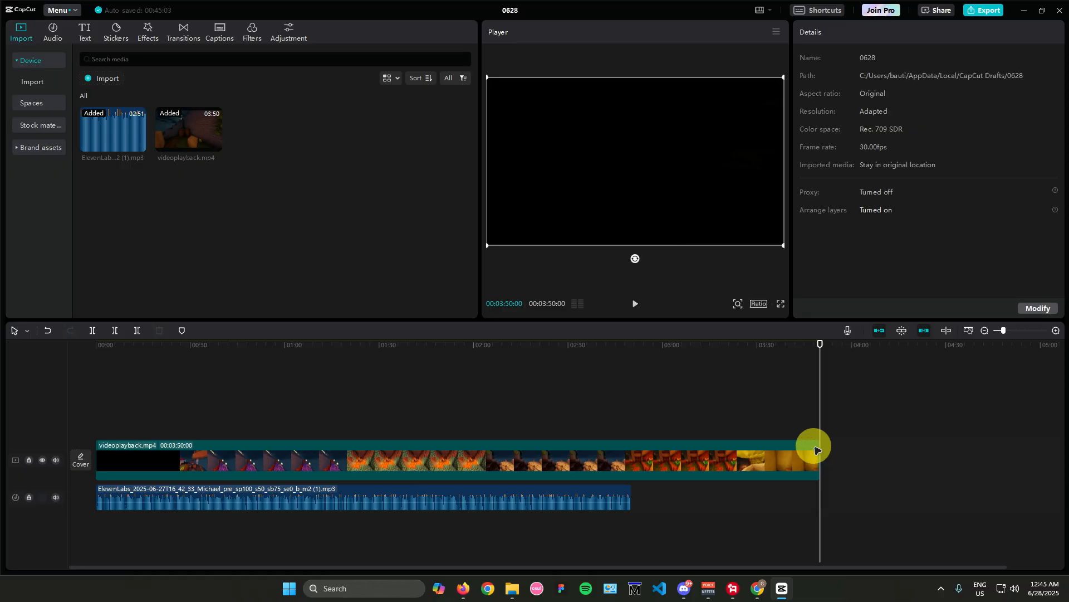
{"action": "left_click_drag", "start_coordinate": [821, 452], "coordinate": [630, 466]}
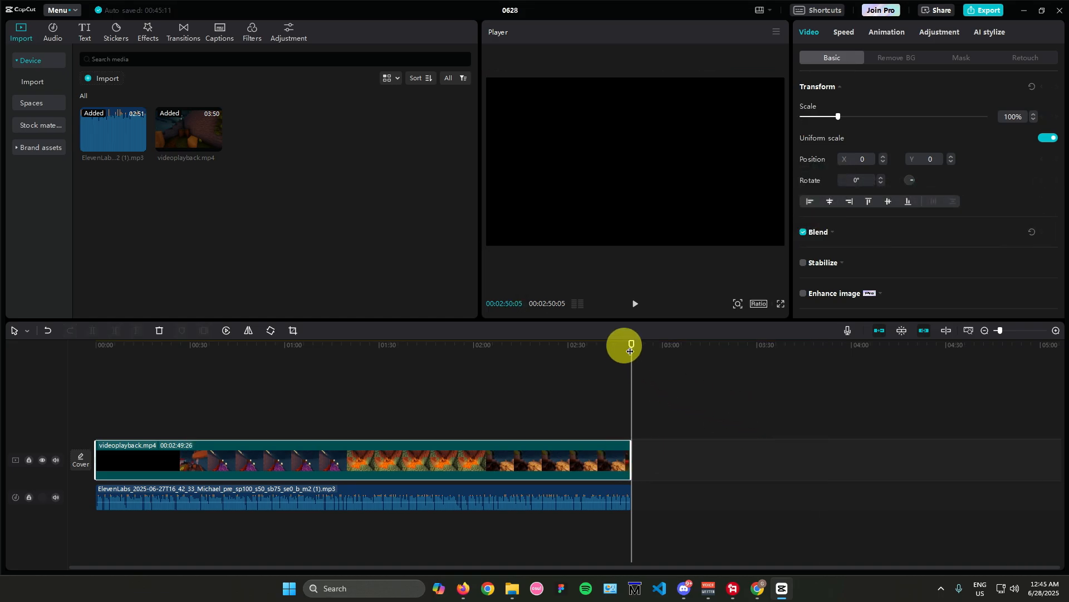
{"action": "left_click_drag", "start_coordinate": [630, 351], "coordinate": [83, 373]}
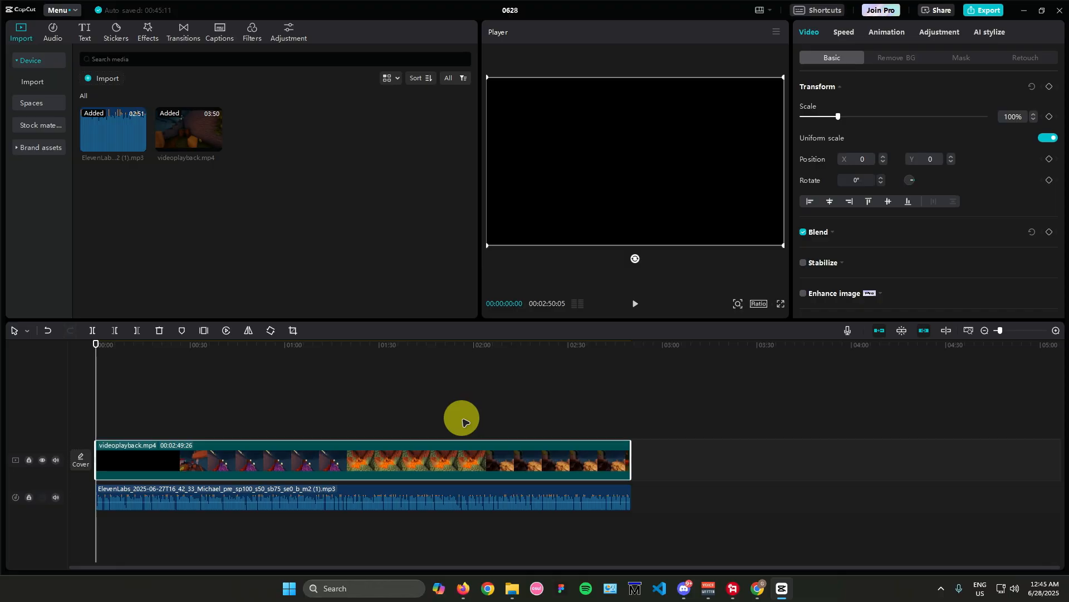
Step: Generate English auto captions from the voiceover and play the opening to check them
{"action": "left_click", "coordinate": [202, 503]}
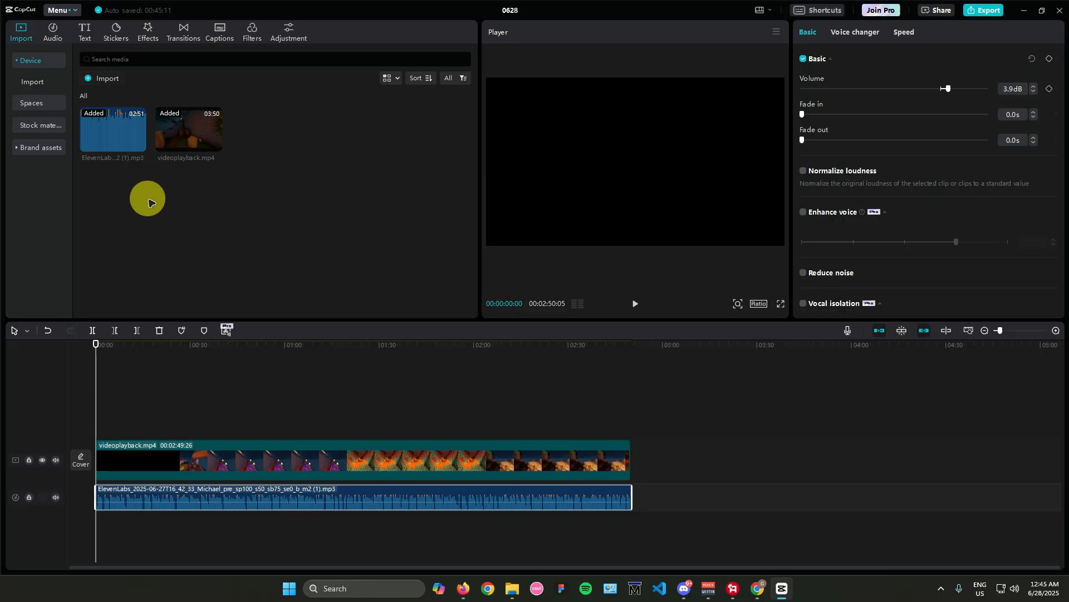
{"action": "left_click", "coordinate": [222, 36]}
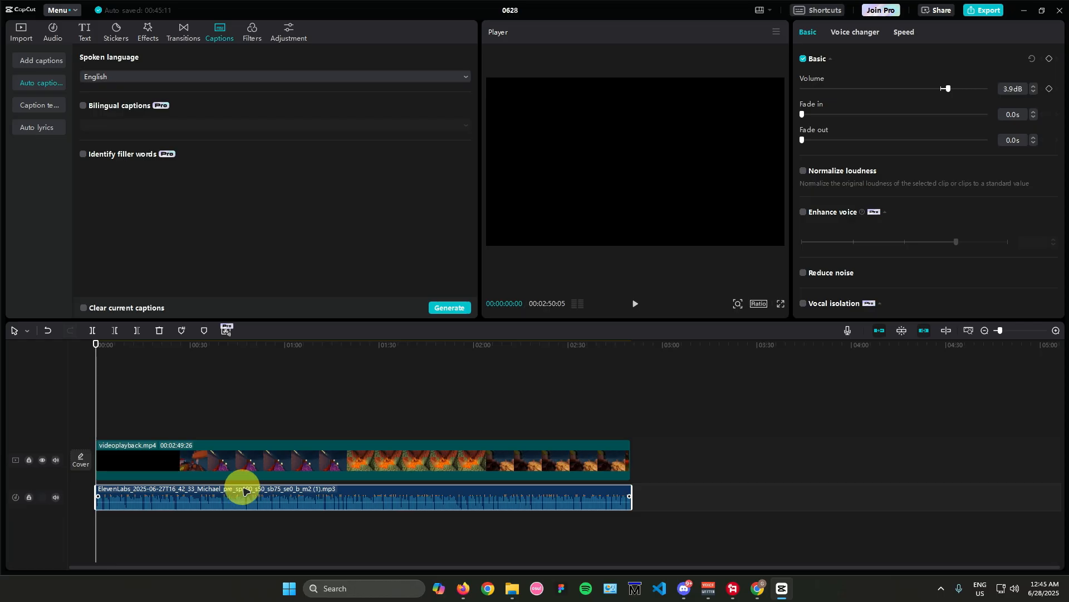
{"action": "left_click", "coordinate": [452, 308]}
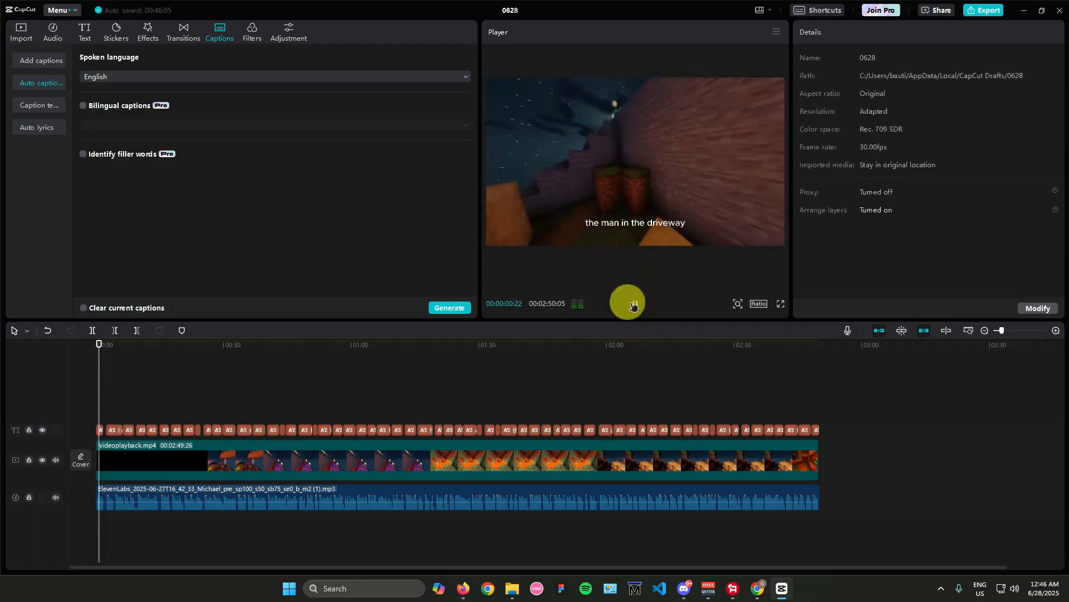
{"action": "left_click", "coordinate": [634, 304]}
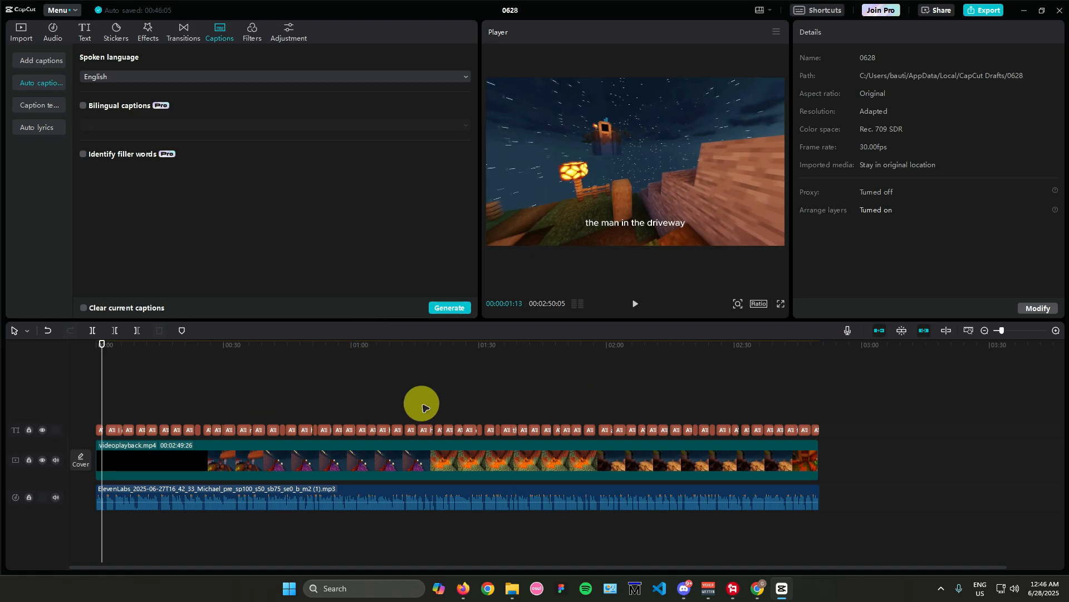
Step: Apply the bold white slanted QUICK text template with black outline to all captions, starting from the first caption
{"action": "left_click", "coordinate": [100, 429]}
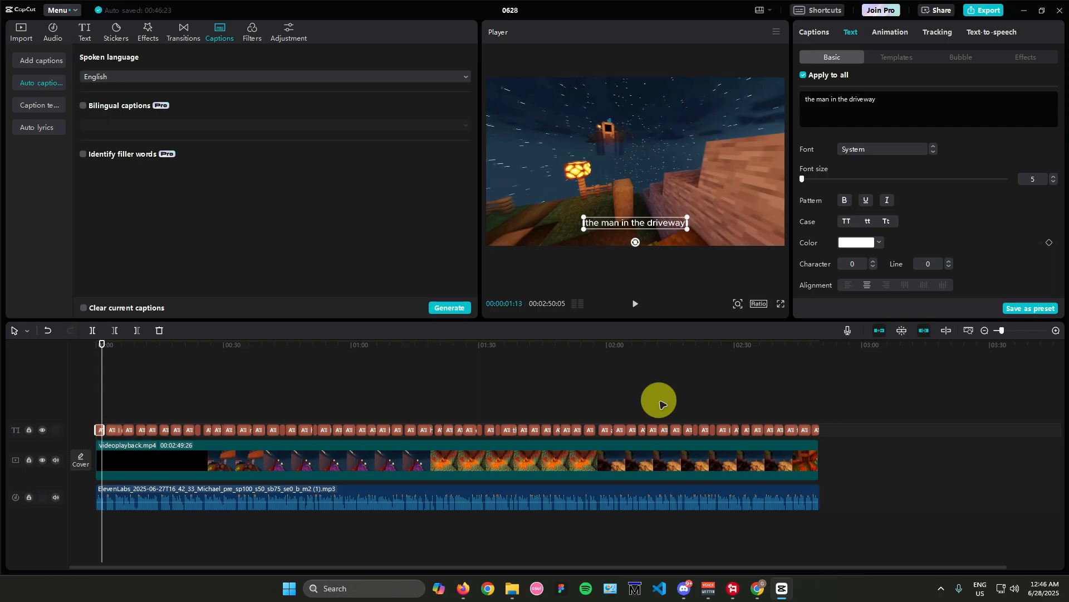
{"action": "left_click", "coordinate": [895, 58]}
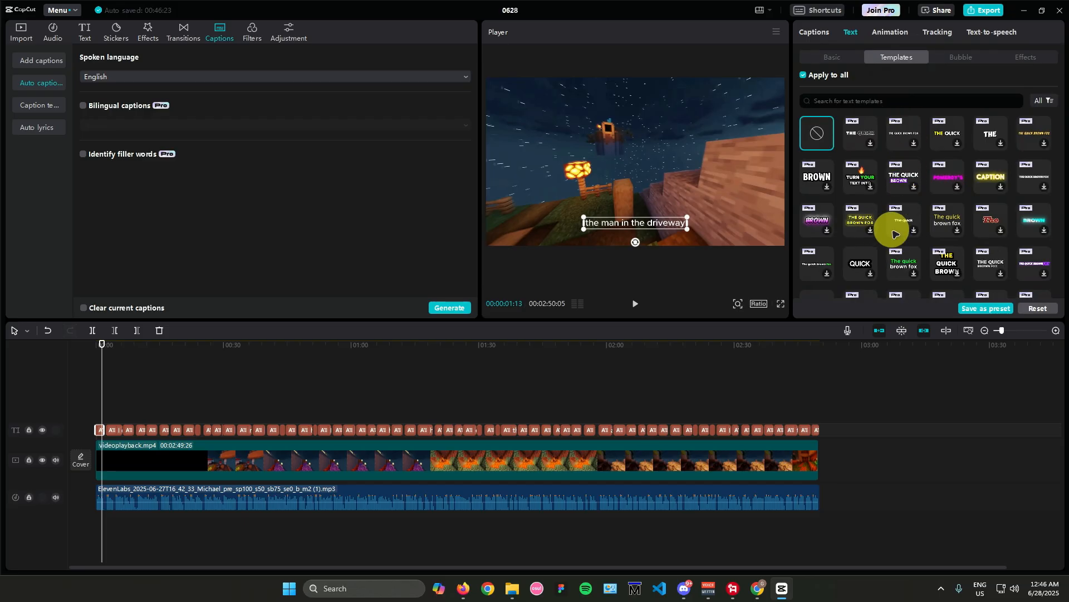
{"action": "scroll", "coordinate": [894, 232], "scroll_direction": "down", "scroll_amount": 1}
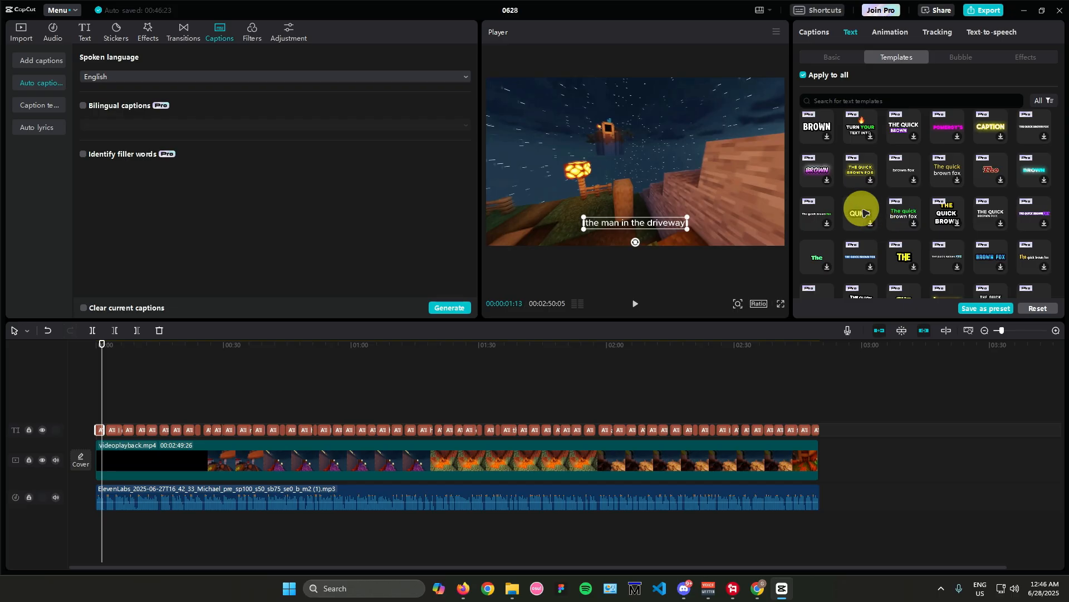
{"action": "scroll", "coordinate": [880, 225], "scroll_direction": "down", "scroll_amount": 3}
{"action": "scroll", "coordinate": [902, 233], "scroll_direction": "down", "scroll_amount": 2}
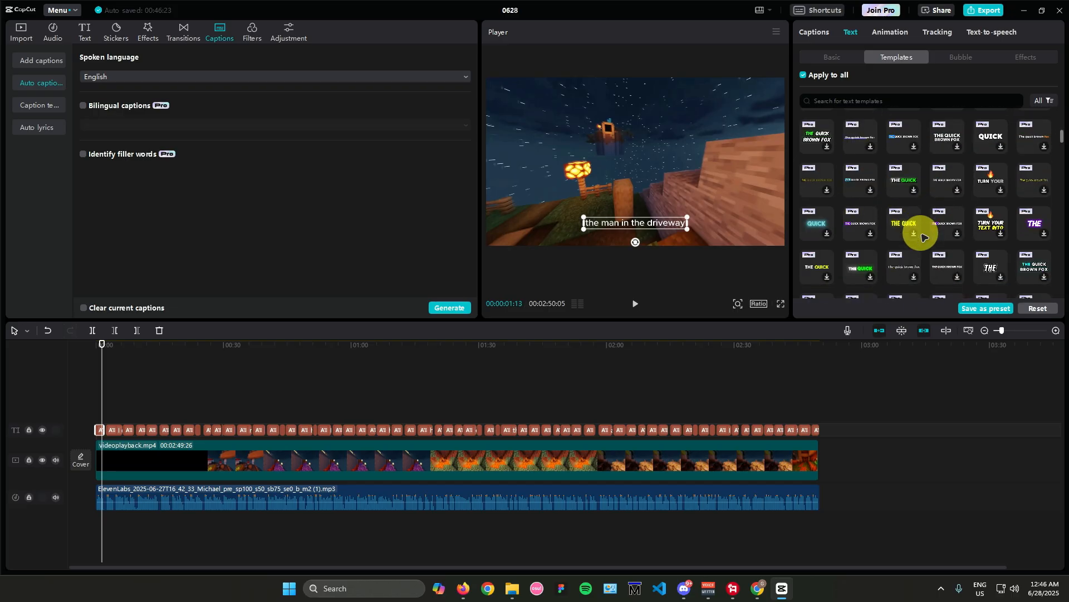
{"action": "scroll", "coordinate": [921, 236], "scroll_direction": "down", "scroll_amount": 3}
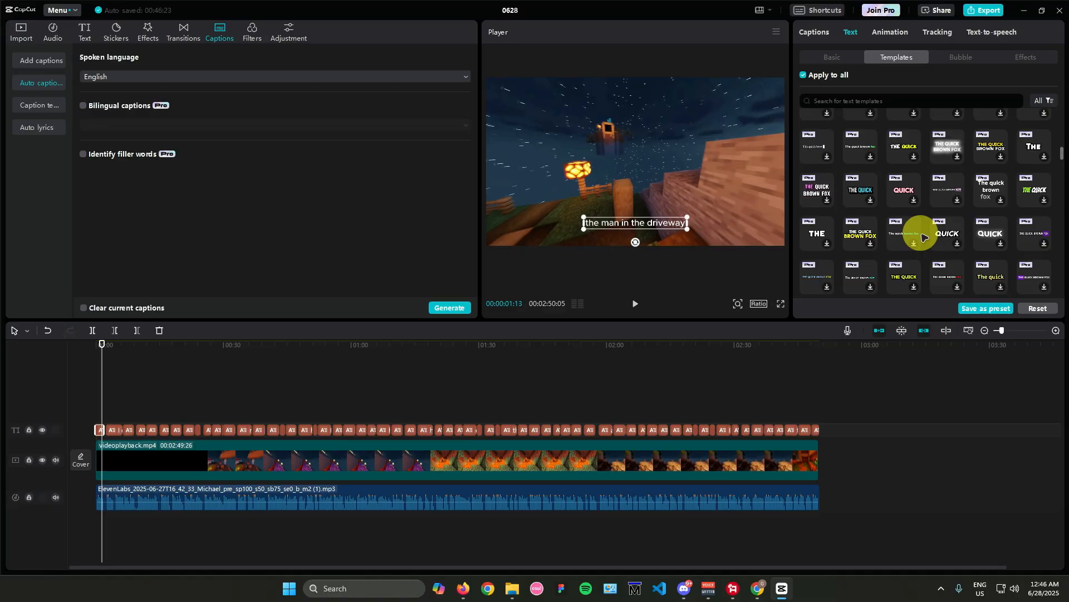
{"action": "scroll", "coordinate": [921, 238], "scroll_direction": "down", "scroll_amount": 3}
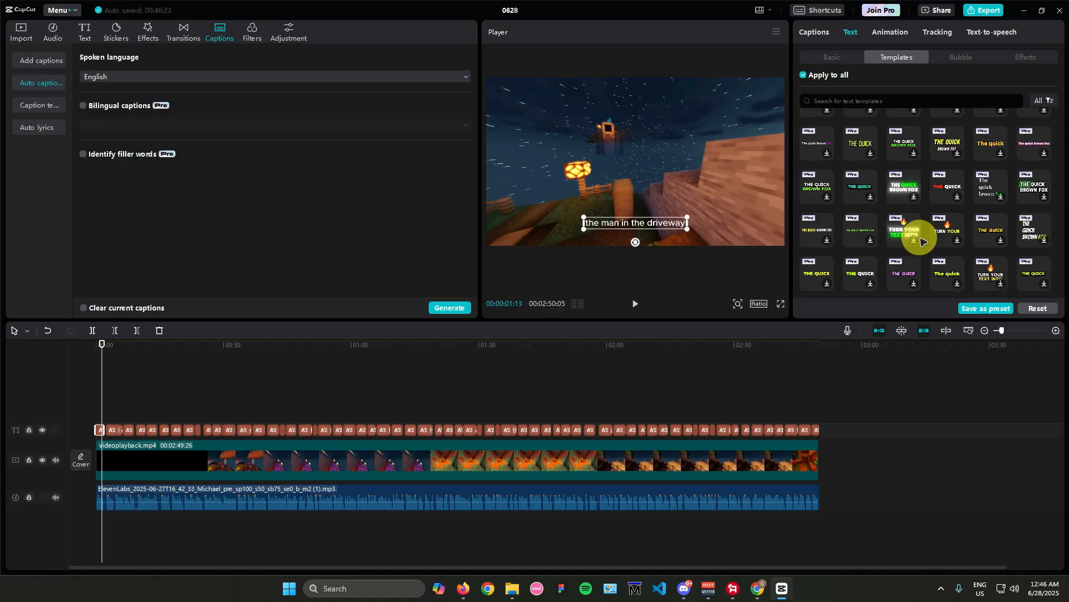
{"action": "scroll", "coordinate": [935, 234], "scroll_direction": "down", "scroll_amount": 3}
{"action": "left_click", "coordinate": [951, 229]}
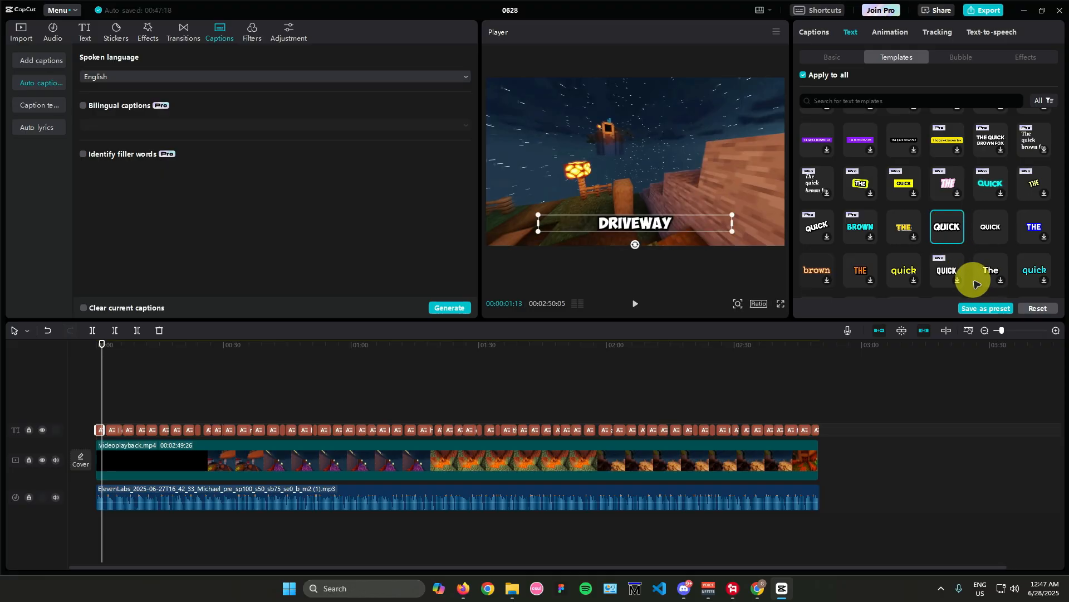
Step: Look over the captions' basic text settings and play the opening from the timeline start to check the template
{"action": "left_click", "coordinate": [835, 58]}
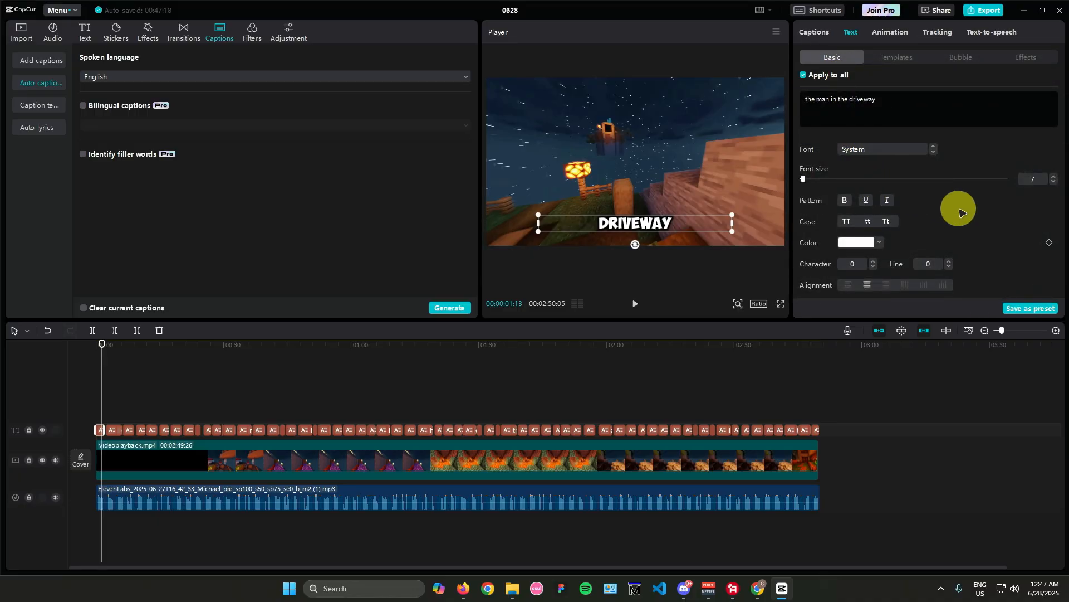
{"action": "scroll", "coordinate": [965, 213], "scroll_direction": "down", "scroll_amount": 5}
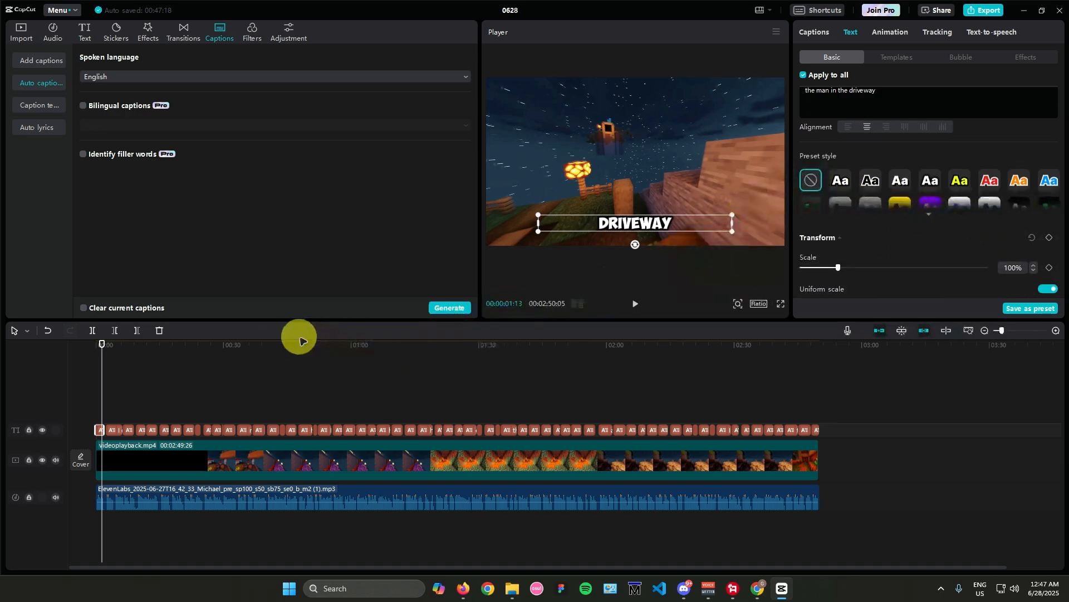
{"action": "left_click", "coordinate": [202, 395]}
{"action": "left_click_drag", "start_coordinate": [202, 346], "coordinate": [22, 353]}
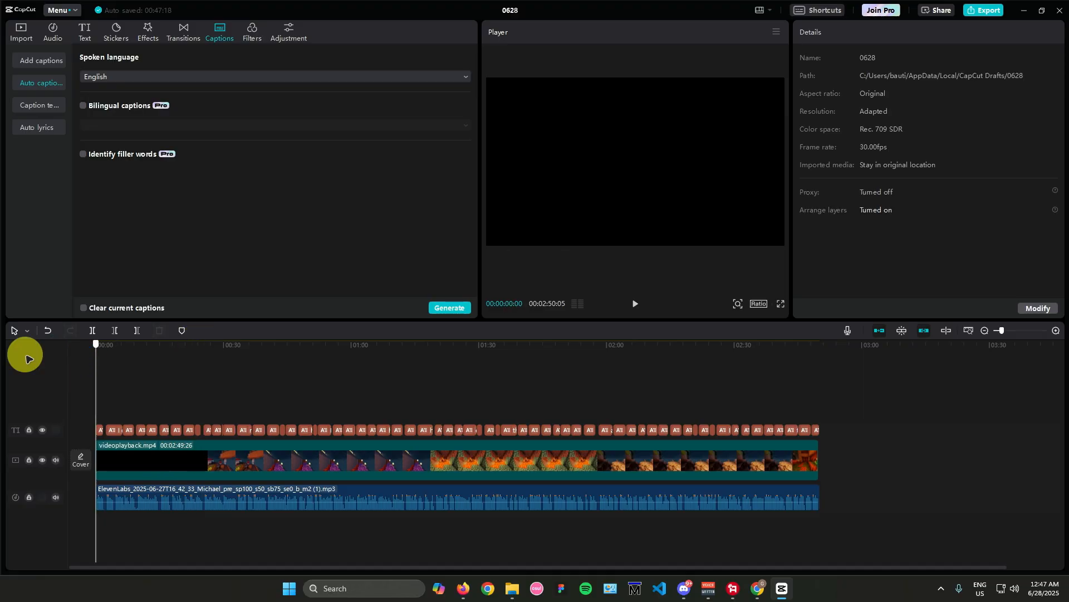
{"action": "left_click", "coordinate": [635, 304]}
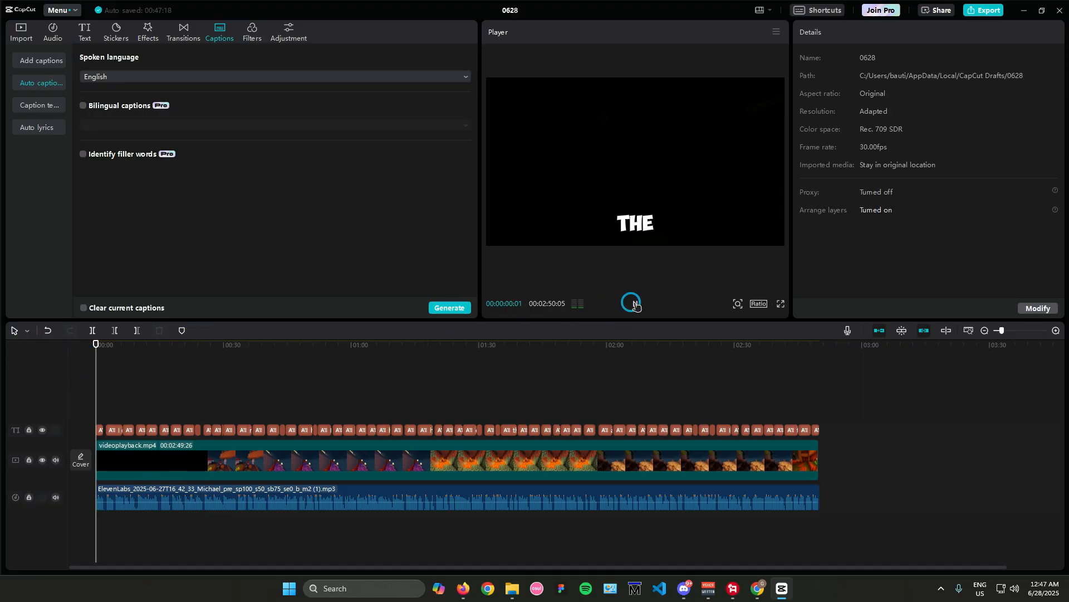
{"action": "left_click", "coordinate": [635, 304]}
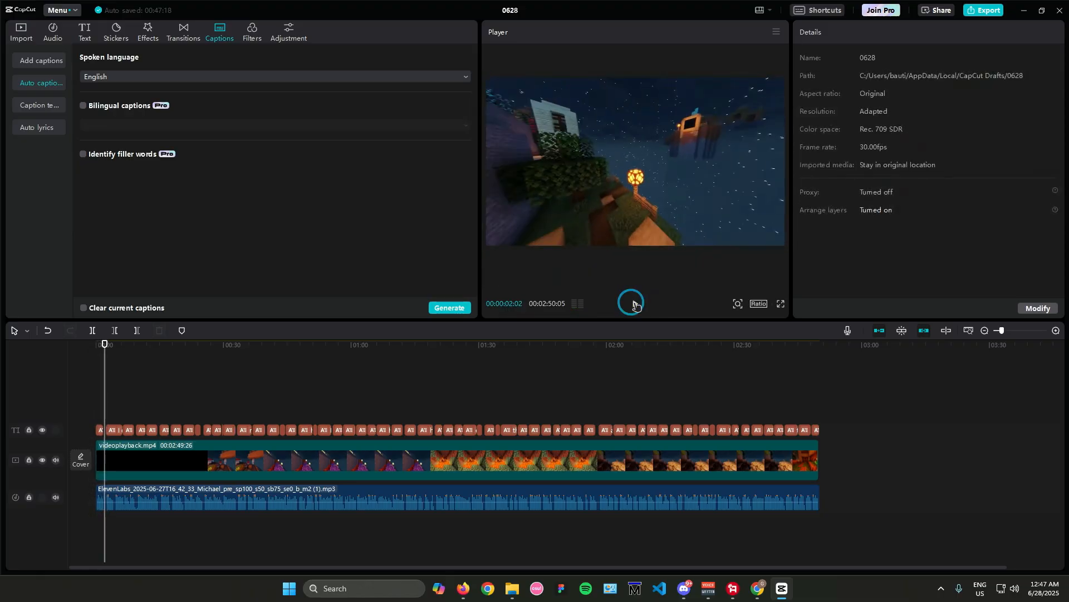
Step: Set the font size of all captions to 14 and move them up to the middle of the frame
{"action": "left_click", "coordinate": [100, 429]}
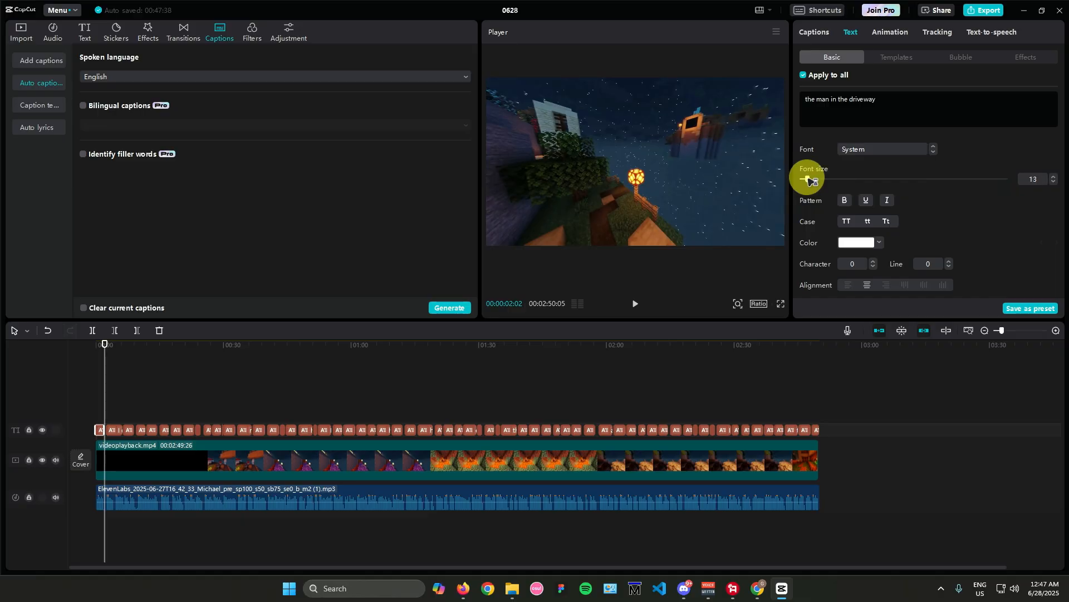
{"action": "left_click", "coordinate": [808, 180]}
{"action": "left_click", "coordinate": [98, 346]}
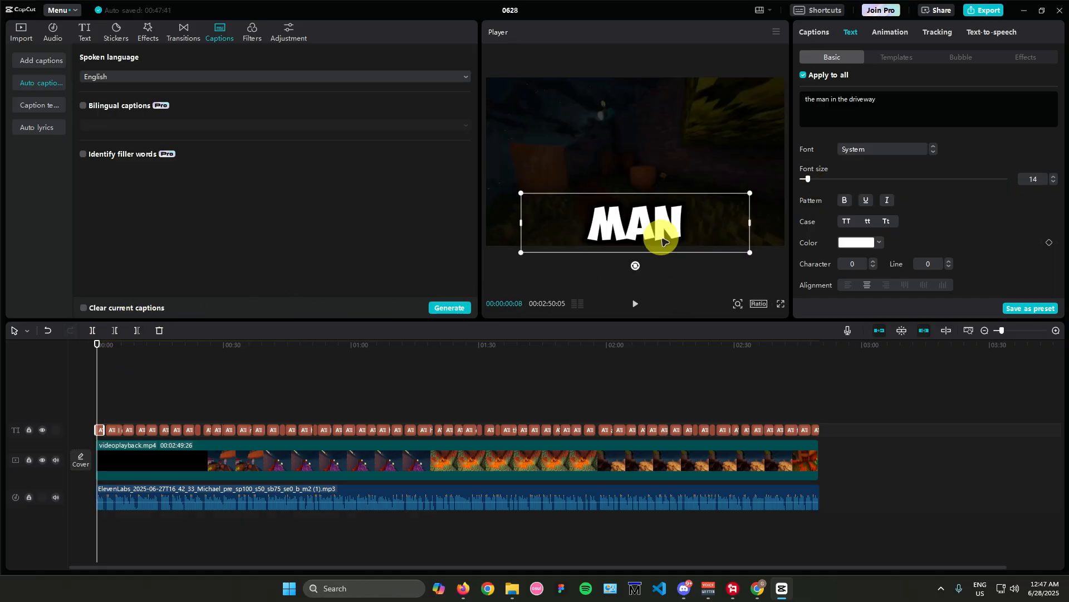
{"action": "left_click_drag", "start_coordinate": [663, 241], "coordinate": [649, 172]}
Step: Play the opening with the enlarged captions and scrub ahead to about 44 seconds to check them
{"action": "left_click", "coordinate": [78, 346]}
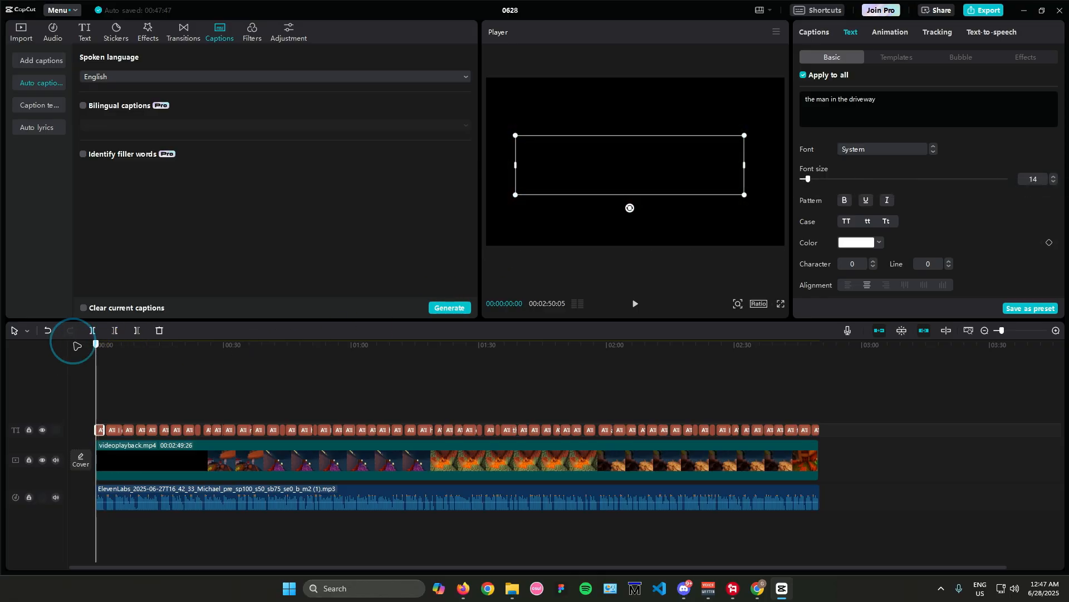
{"action": "left_click", "coordinate": [635, 303]}
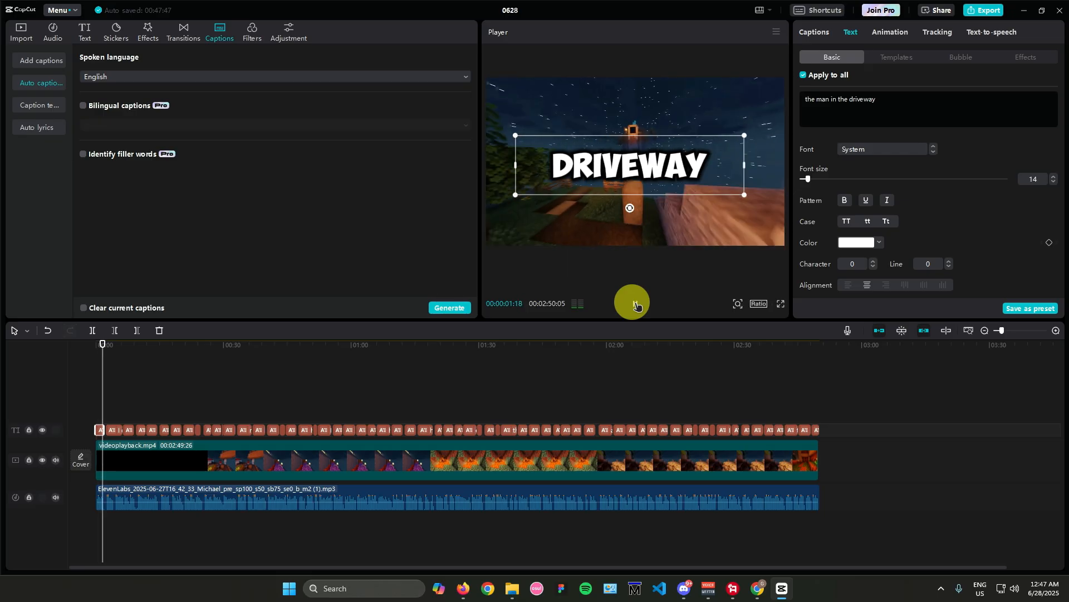
{"action": "left_click", "coordinate": [637, 305]}
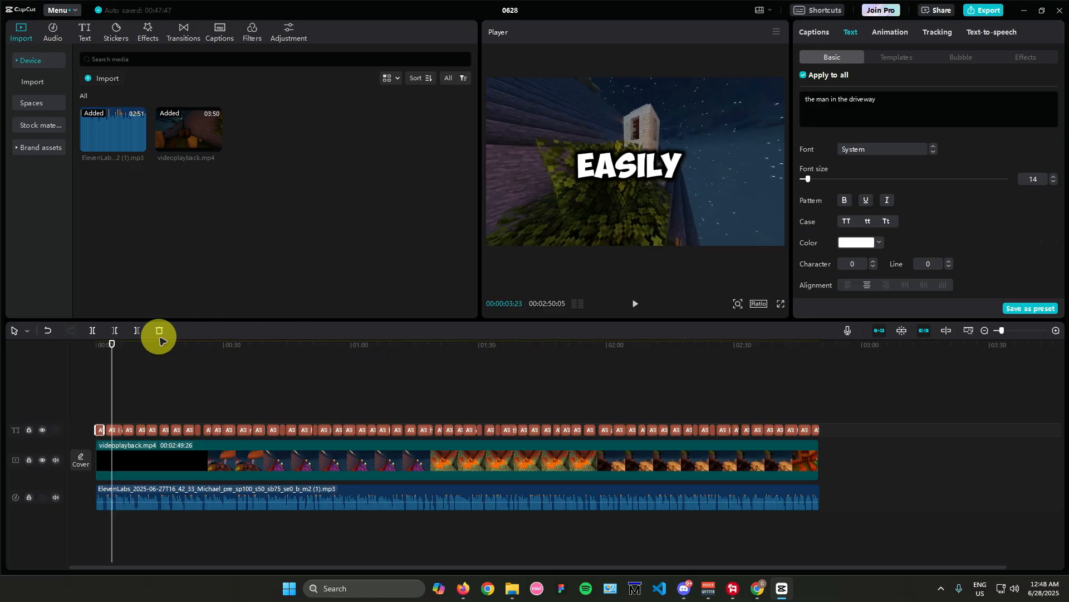
{"action": "left_click", "coordinate": [192, 352]}
{"action": "left_click_drag", "start_coordinate": [237, 363], "coordinate": [286, 440]}
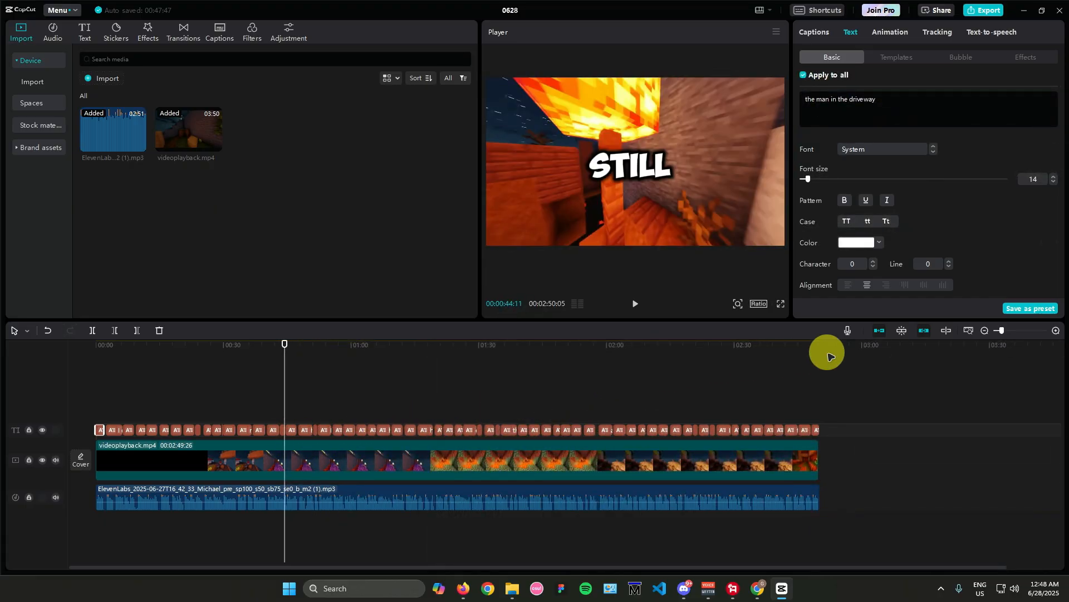
Step: Export the video as The Man in the Driveway in 1080P, H.264 mp4 with a frame rate of 60fps
{"action": "left_click", "coordinate": [980, 11]}
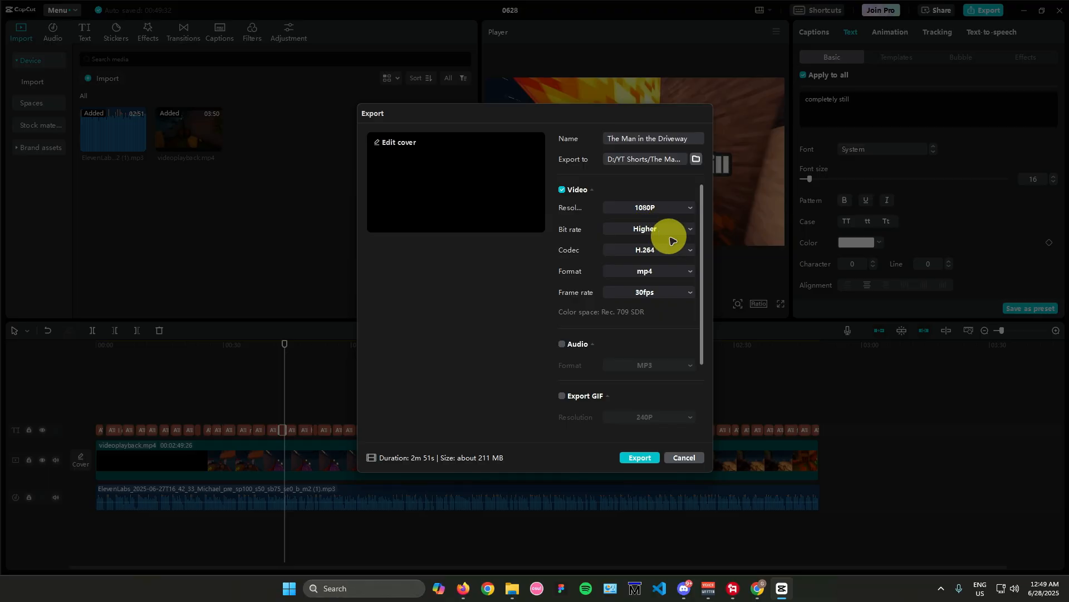
{"action": "left_click", "coordinate": [660, 294]}
{"action": "left_click", "coordinate": [640, 378]}
{"action": "scroll", "coordinate": [652, 313], "scroll_direction": "down", "scroll_amount": 2}
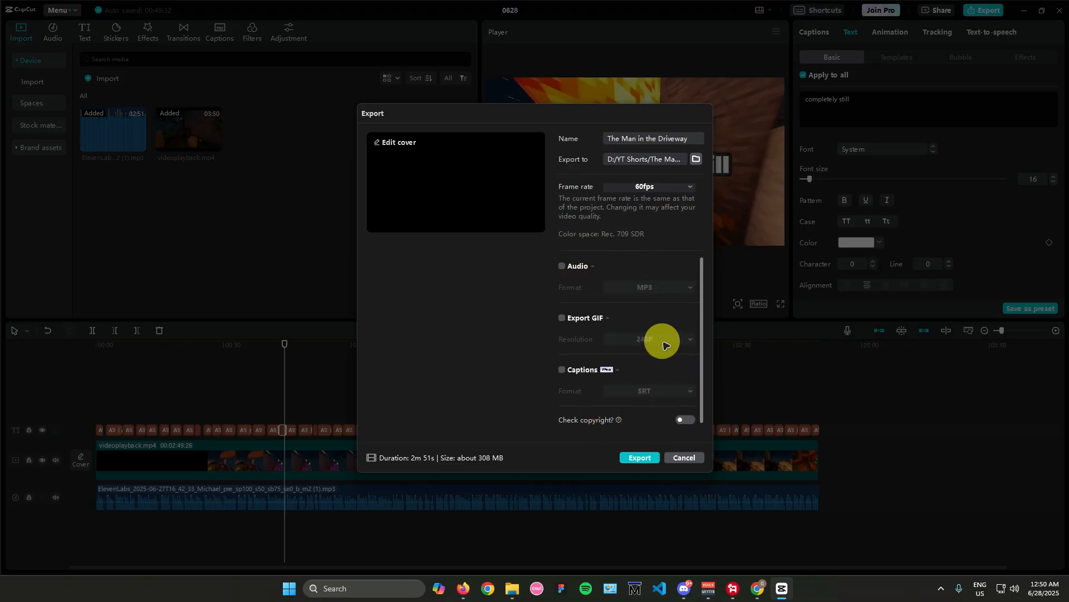
{"action": "scroll", "coordinate": [638, 309], "scroll_direction": "up", "scroll_amount": 2}
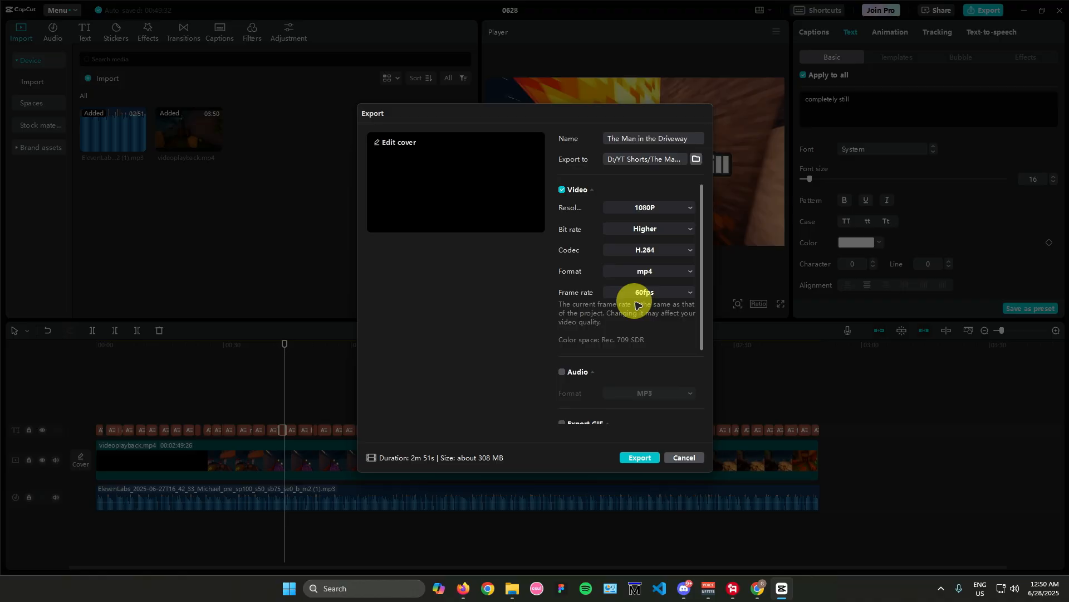
{"action": "scroll", "coordinate": [637, 305], "scroll_direction": "down", "scroll_amount": 2}
{"action": "left_click", "coordinate": [635, 458]}
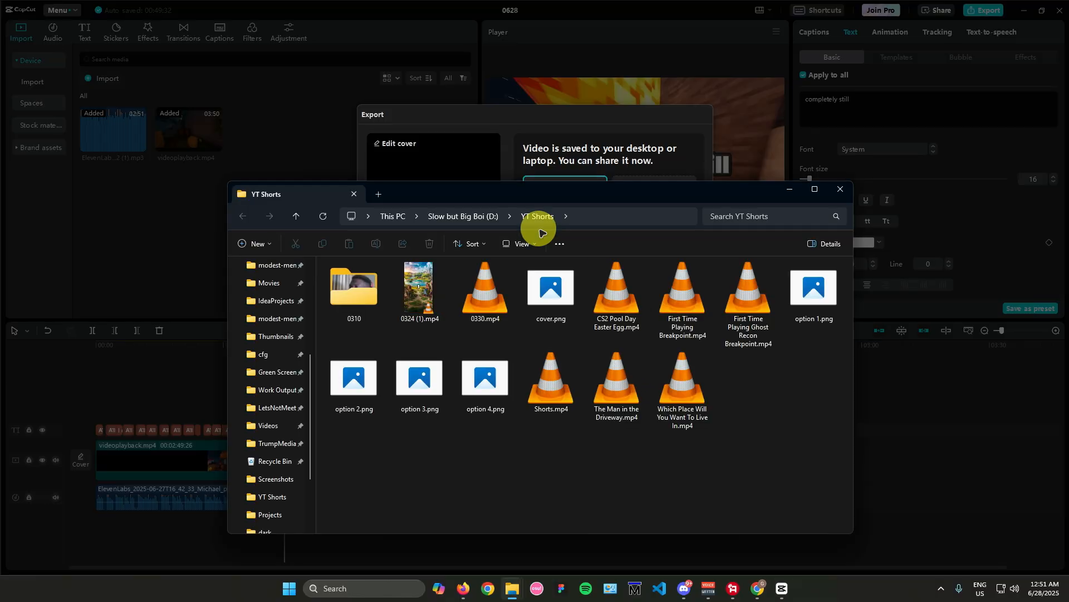
Step: Play the exported The Man in the Driveway.mp4 full screen in VLC, pause it and close the player
{"action": "double_click", "coordinate": [611, 396]}
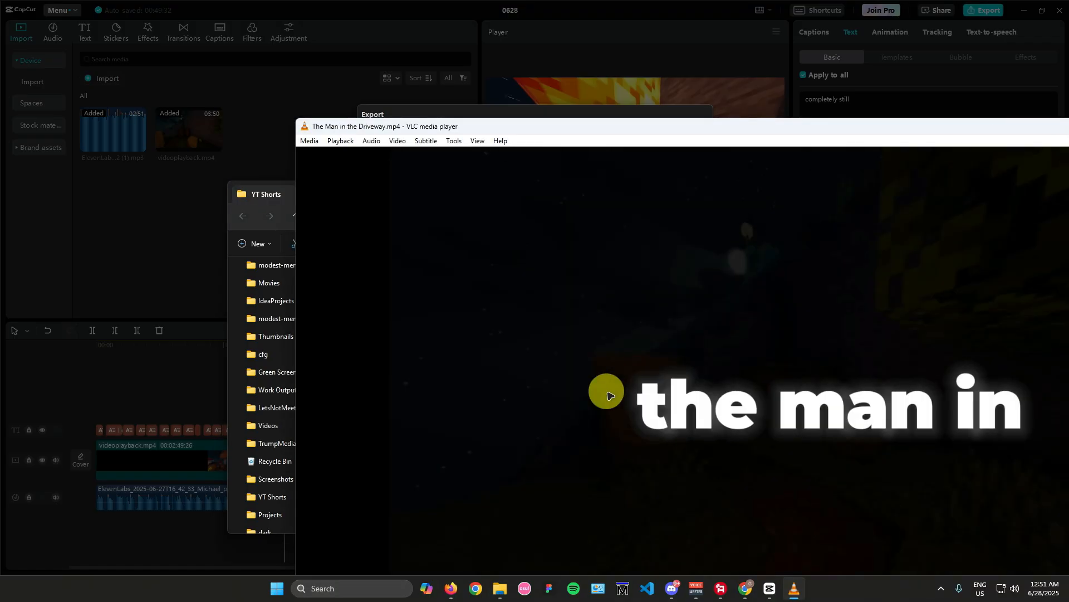
{"action": "left_click_drag", "start_coordinate": [709, 124], "coordinate": [423, 37]}
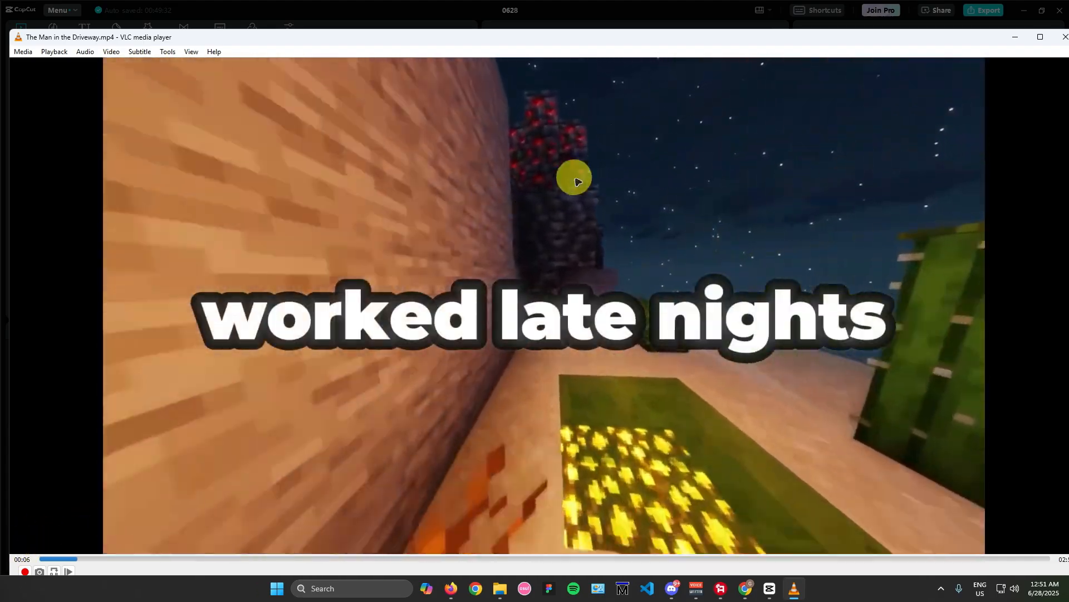
{"action": "double_click", "coordinate": [573, 177]}
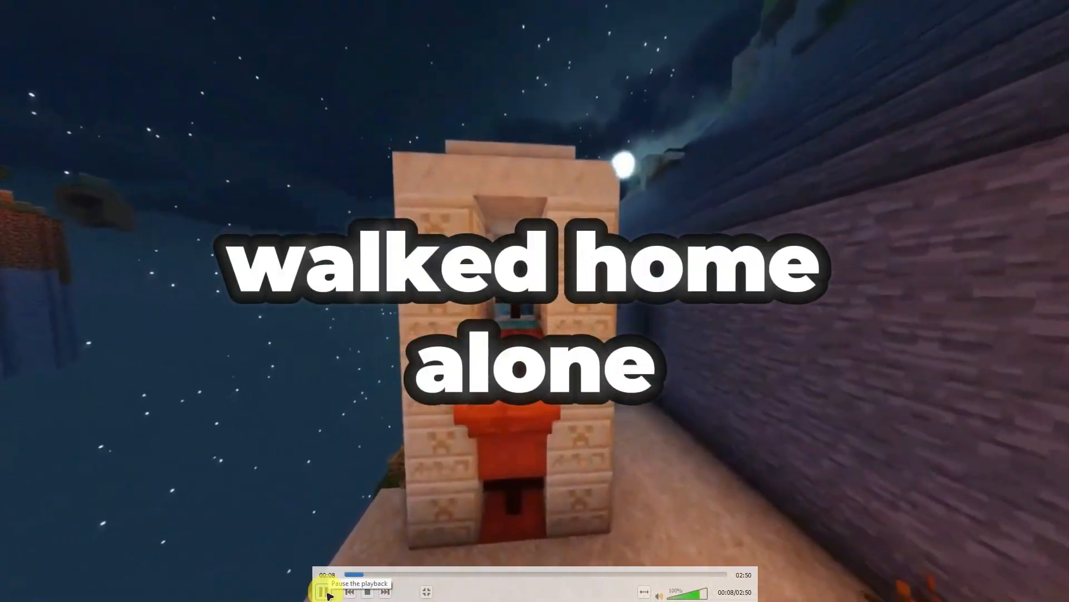
{"action": "left_click", "coordinate": [323, 592]}
{"action": "double_click", "coordinate": [641, 324]}
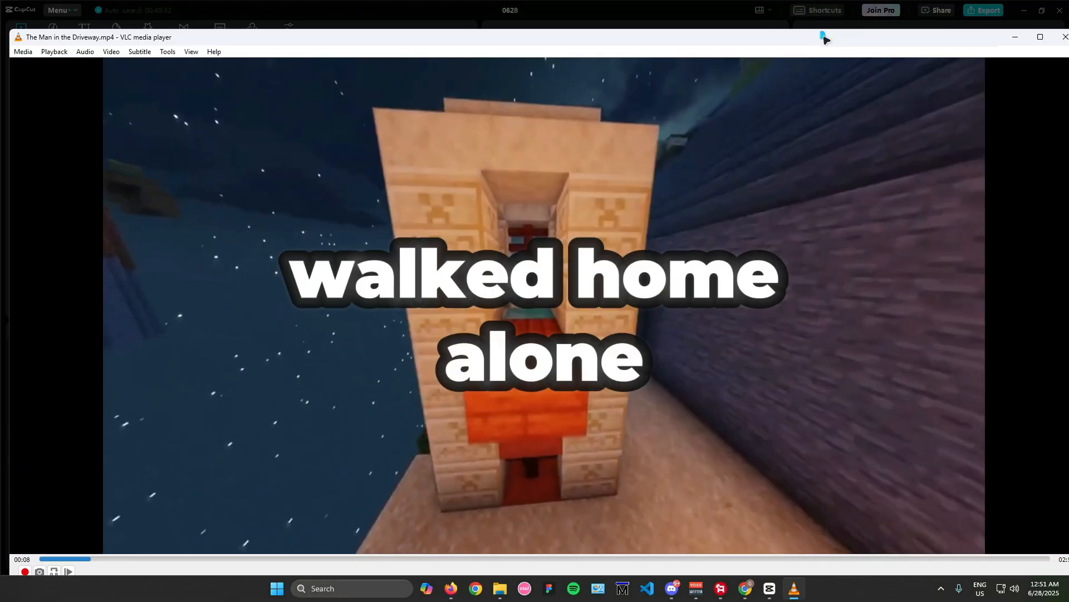
{"action": "left_click_drag", "start_coordinate": [824, 37], "coordinate": [660, 47]}
{"action": "left_click", "coordinate": [897, 48]}
Step: Switch to YouTube in Chrome and upload The Man in the Driveway.mp4 from the YT Shorts folder
{"action": "left_click", "coordinate": [756, 591]}
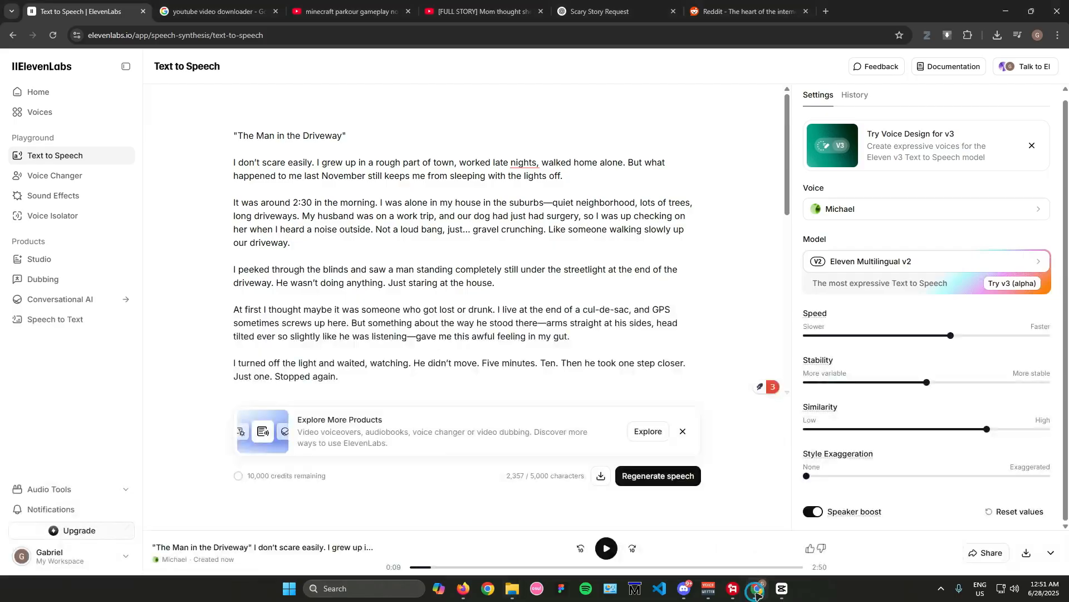
{"action": "left_click", "coordinate": [479, 11]}
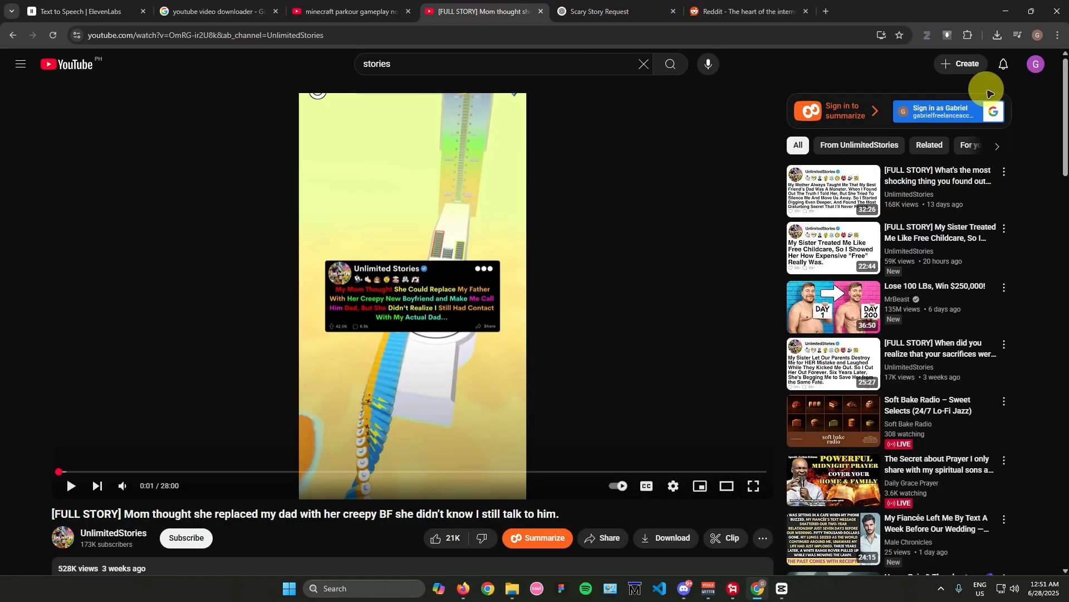
{"action": "left_click", "coordinate": [959, 64]}
{"action": "left_click", "coordinate": [959, 87]}
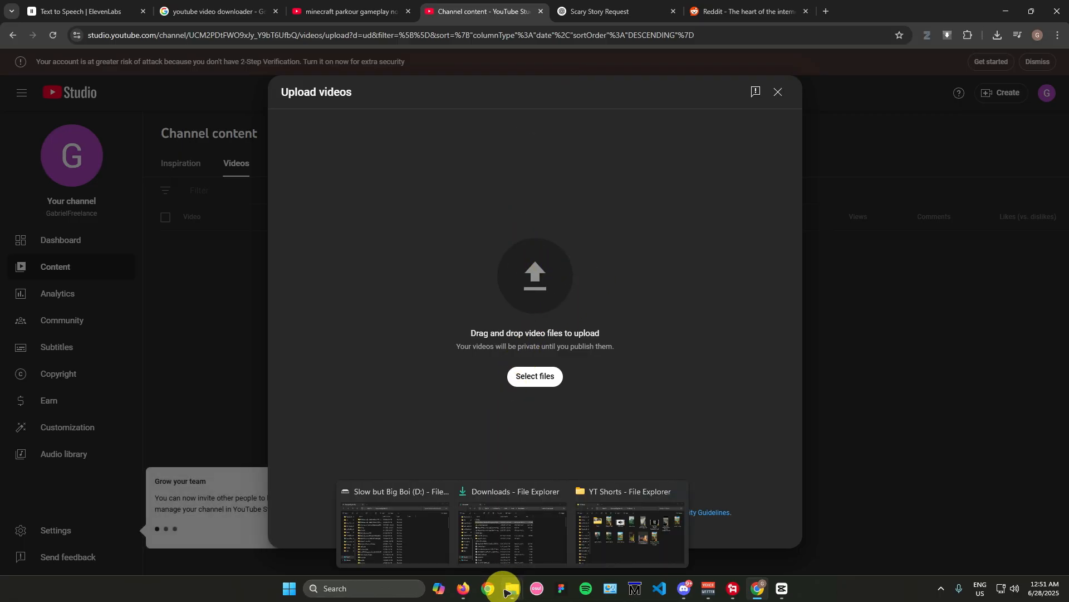
{"action": "mouse_move", "coordinate": [518, 589]}
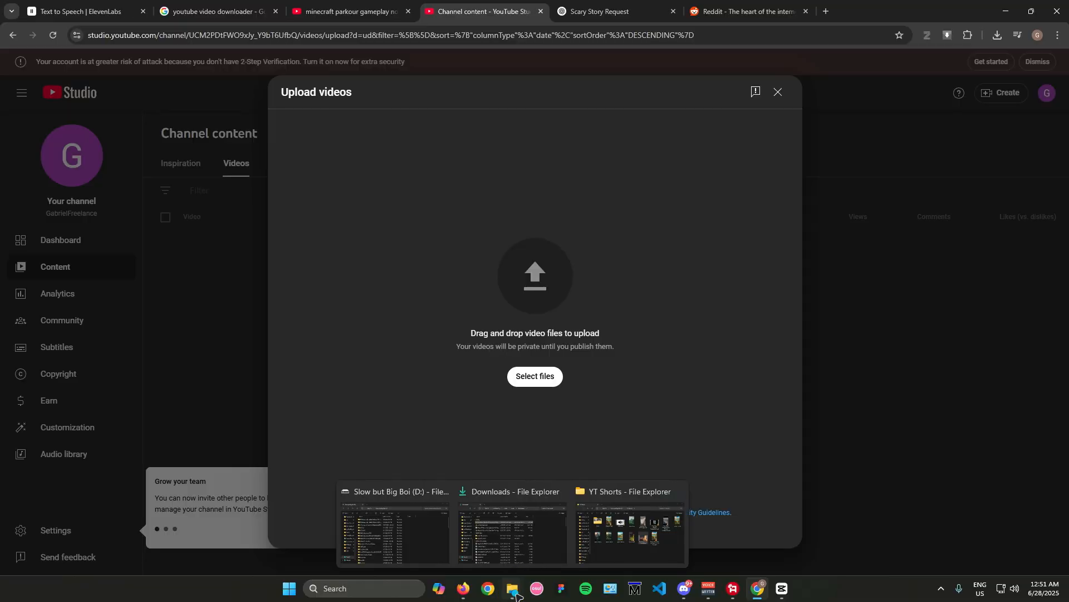
{"action": "left_click", "coordinate": [630, 530]}
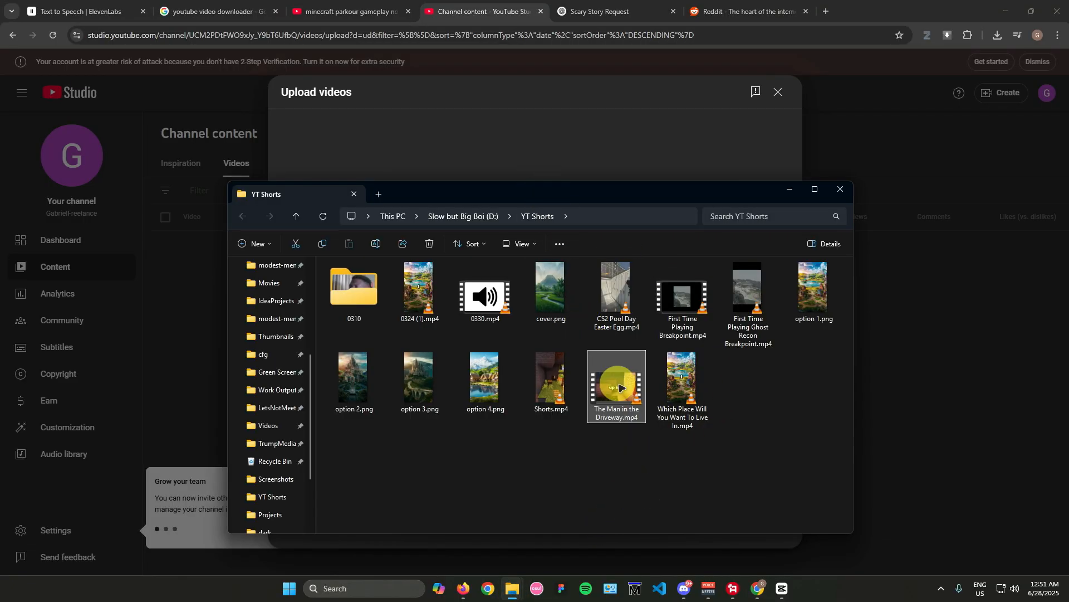
{"action": "left_click_drag", "start_coordinate": [613, 382], "coordinate": [590, 169]}
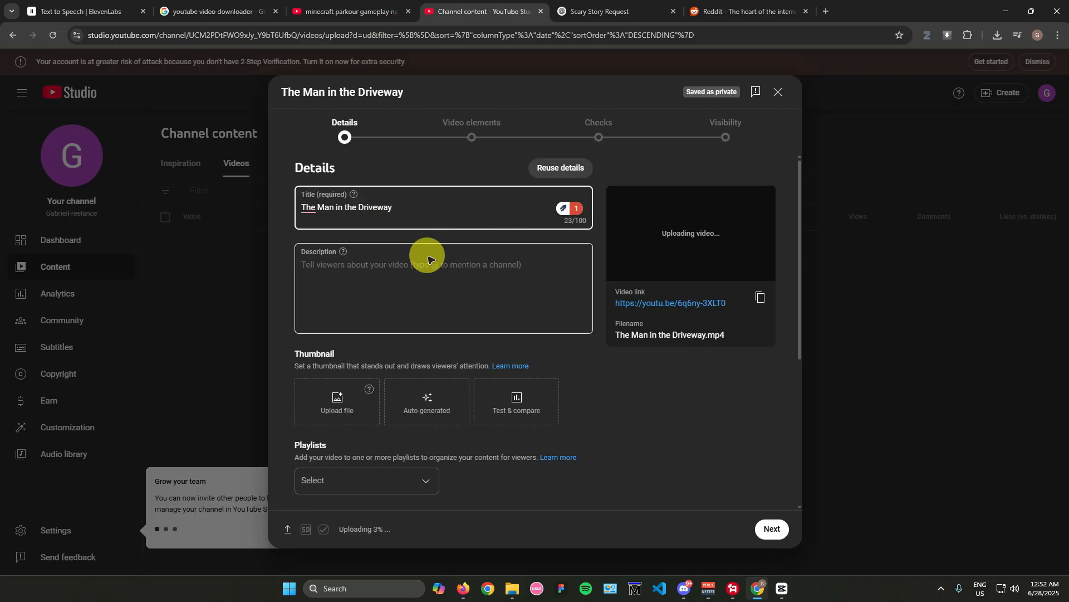
Step: Review the upload's title, description, thumbnail, playlist and audience settings, and close the details, leaving the video as a draft
{"action": "scroll", "coordinate": [423, 274], "scroll_direction": "down", "scroll_amount": 4}
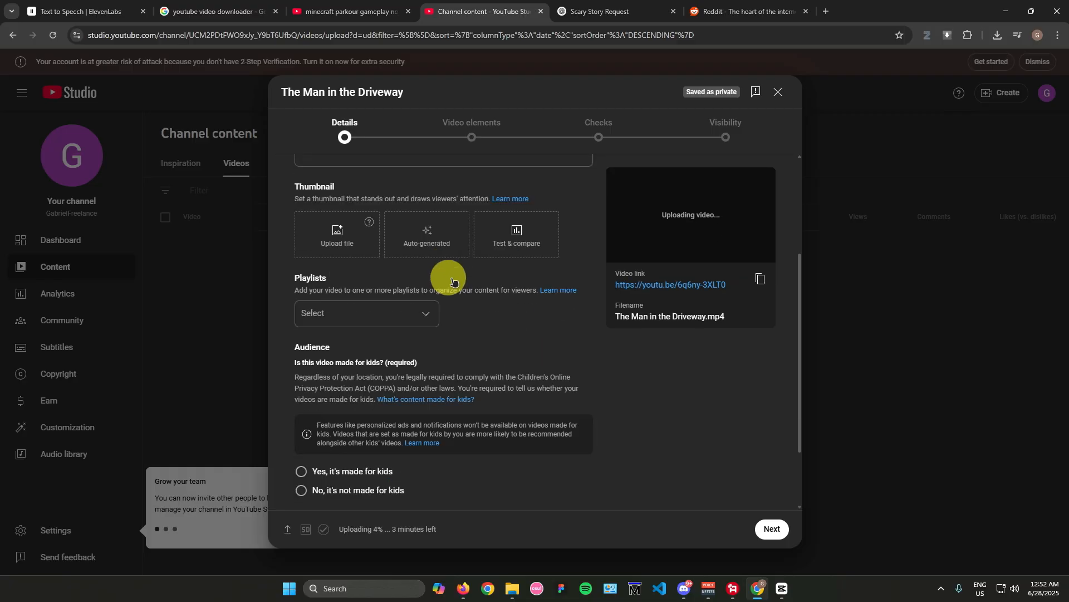
{"action": "scroll", "coordinate": [563, 296], "scroll_direction": "up", "scroll_amount": 5}
{"action": "scroll", "coordinate": [420, 276], "scroll_direction": "down", "scroll_amount": 3}
{"action": "scroll", "coordinate": [416, 275], "scroll_direction": "up", "scroll_amount": 3}
{"action": "scroll", "coordinate": [390, 282], "scroll_direction": "down", "scroll_amount": 3}
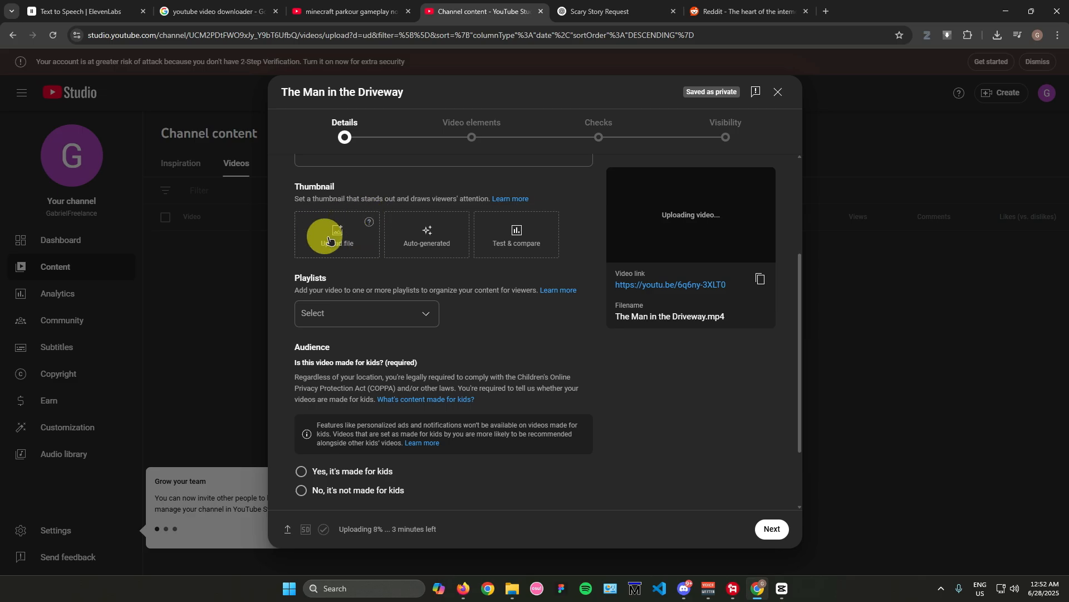
{"action": "scroll", "coordinate": [579, 288], "scroll_direction": "up", "scroll_amount": 3}
{"action": "scroll", "coordinate": [580, 288], "scroll_direction": "down", "scroll_amount": 4}
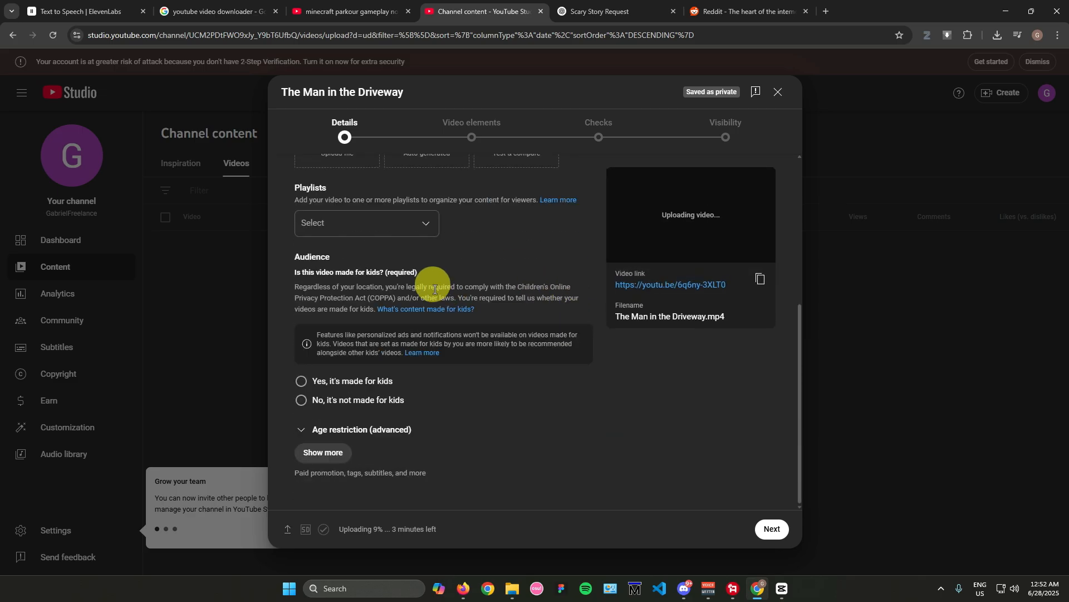
{"action": "left_click", "coordinate": [779, 92]}
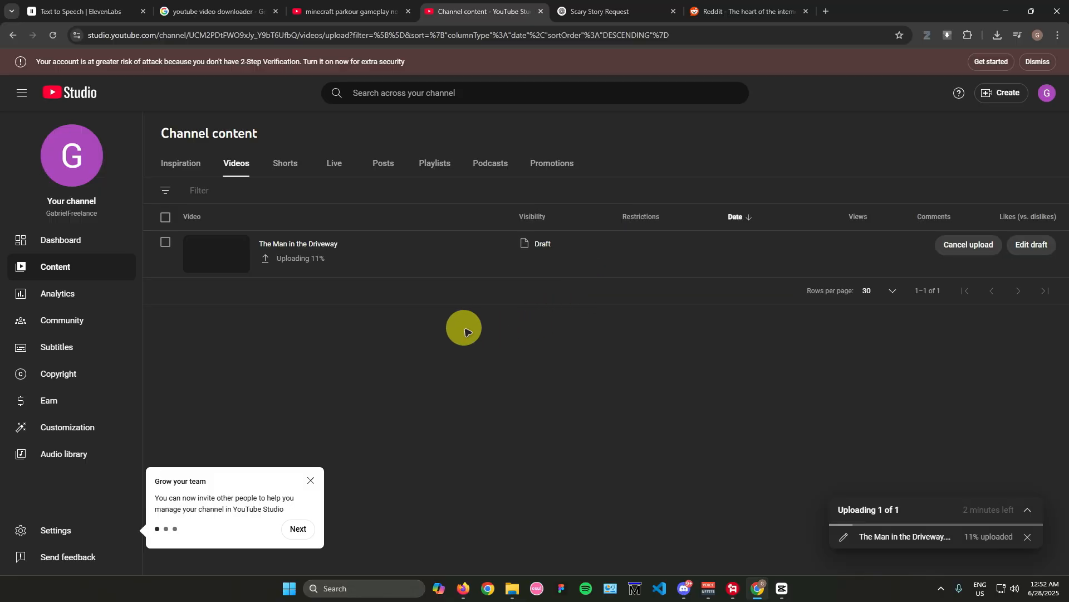